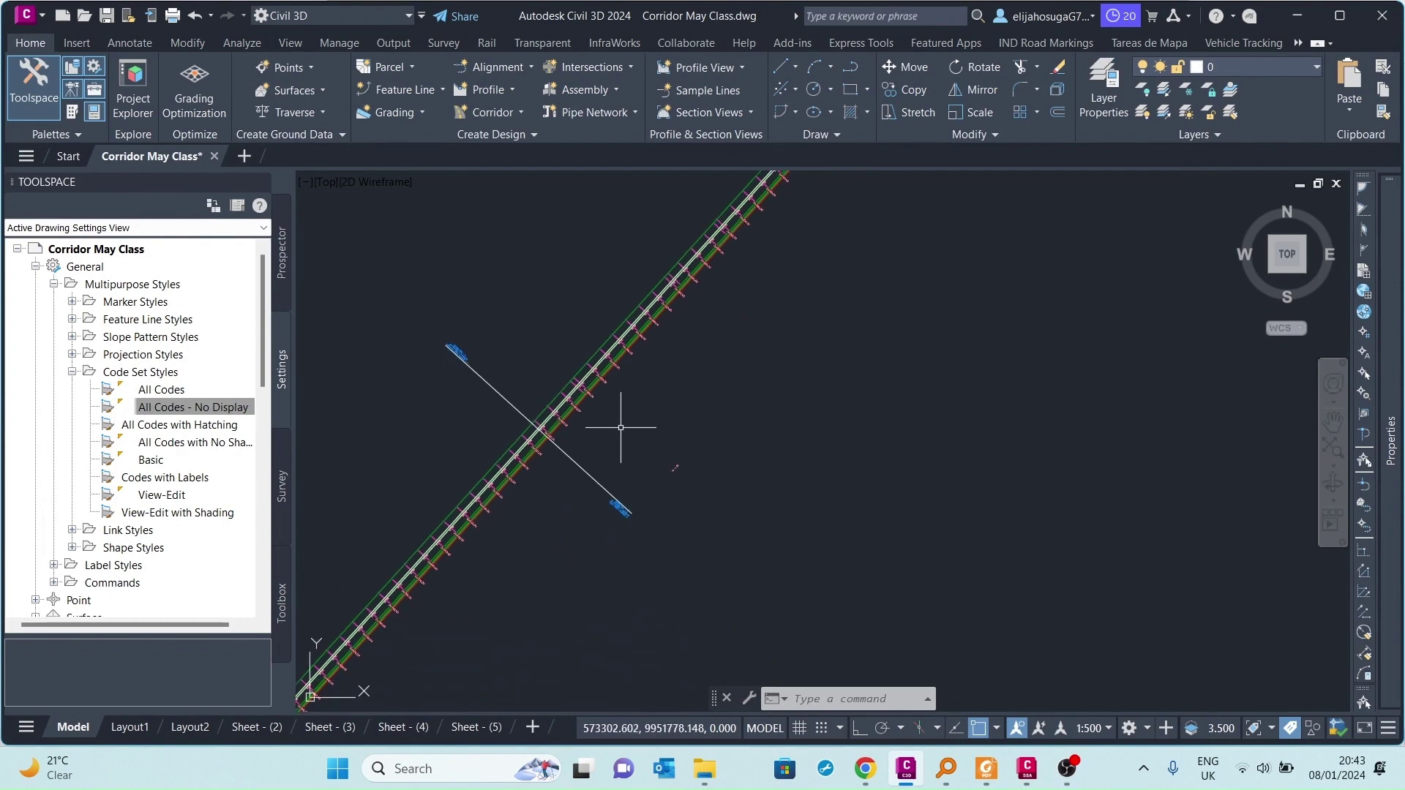
Select the road corridor in plan and open its cross-sections in the Section Editor
{"action": "scroll", "coordinate": [621, 427], "scroll_direction": "up", "scroll_amount": 5}
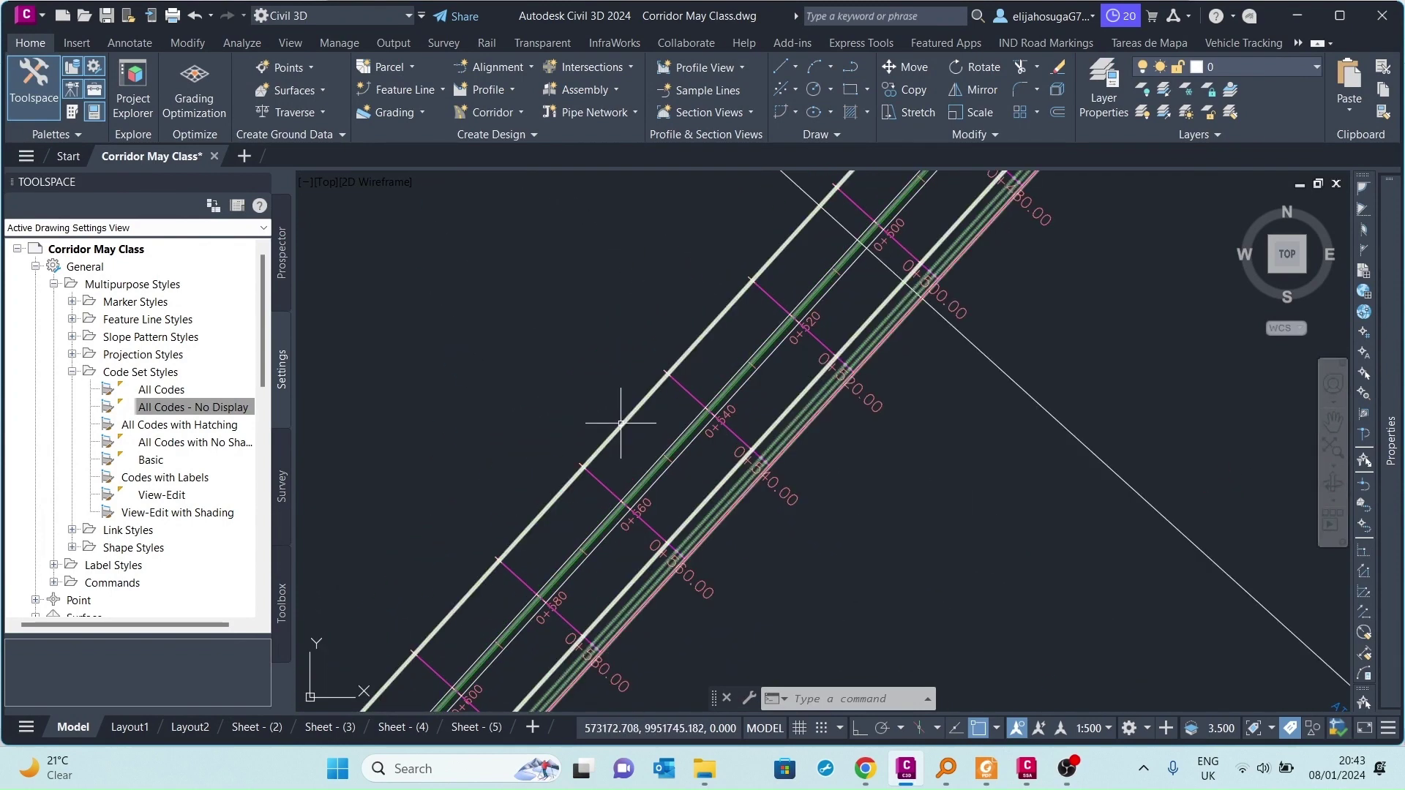
{"action": "scroll", "coordinate": [650, 380], "scroll_direction": "down", "scroll_amount": 5}
{"action": "middle_click_drag", "start_coordinate": [570, 518], "coordinate": [680, 455]}
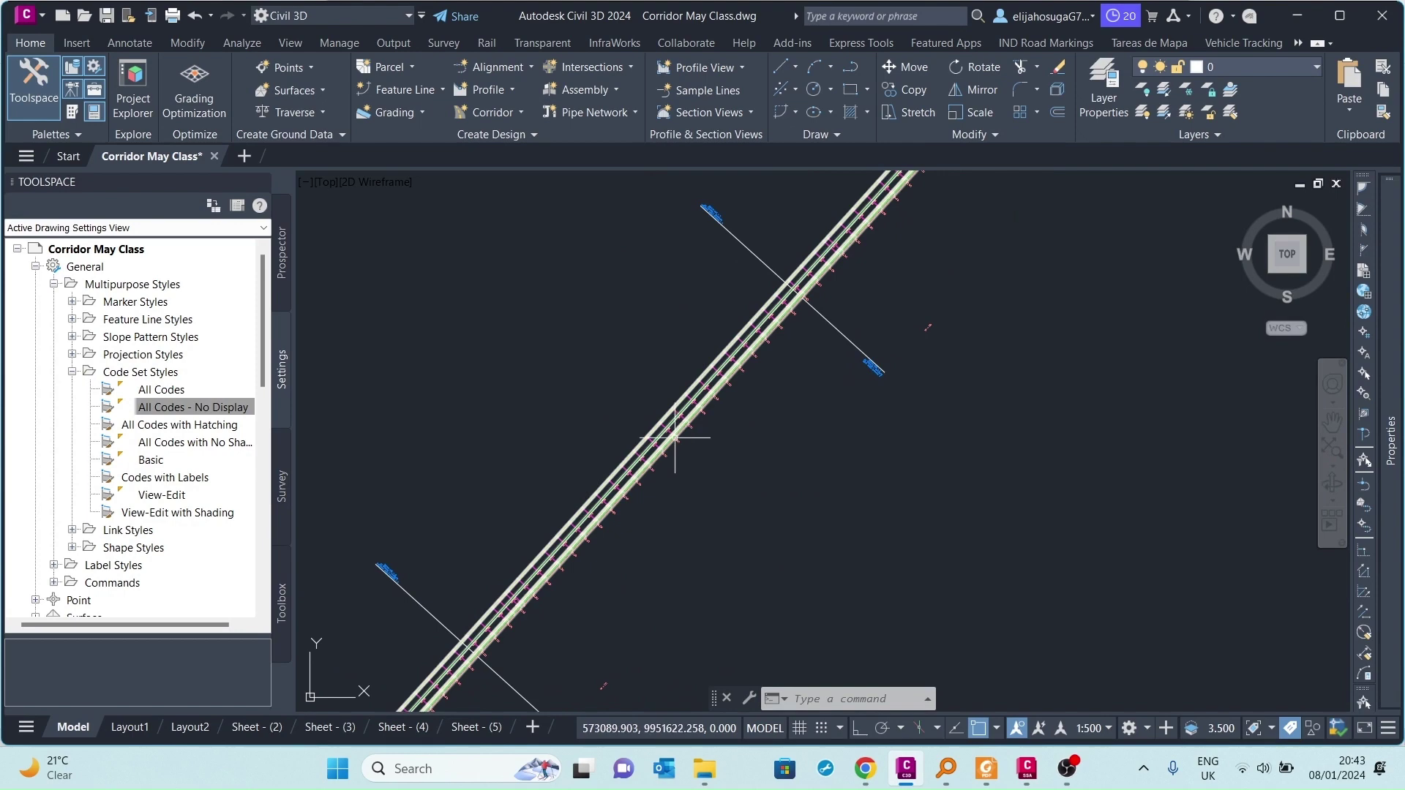
{"action": "scroll", "coordinate": [727, 395], "scroll_direction": "up", "scroll_amount": 3}
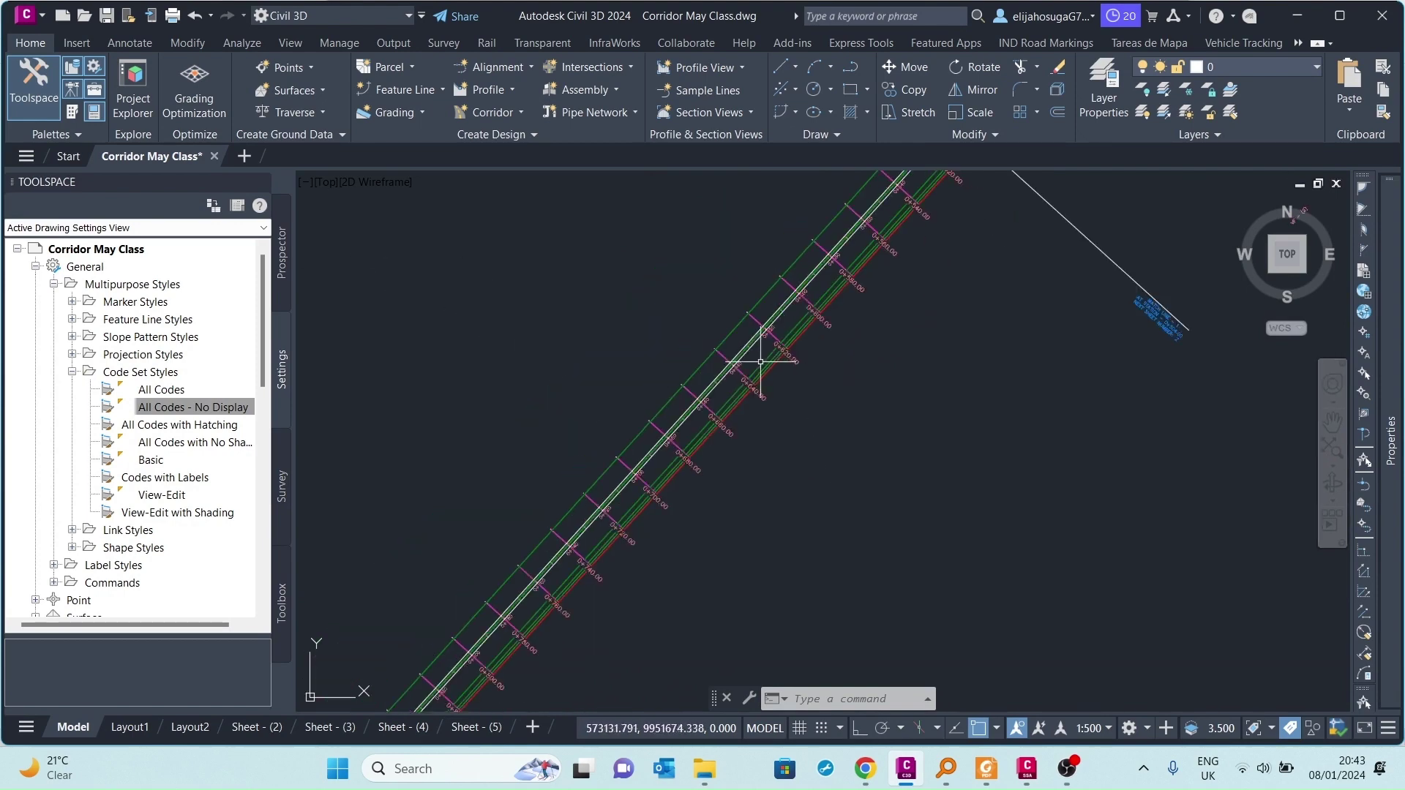
{"action": "scroll", "coordinate": [776, 410], "scroll_direction": "up", "scroll_amount": 4}
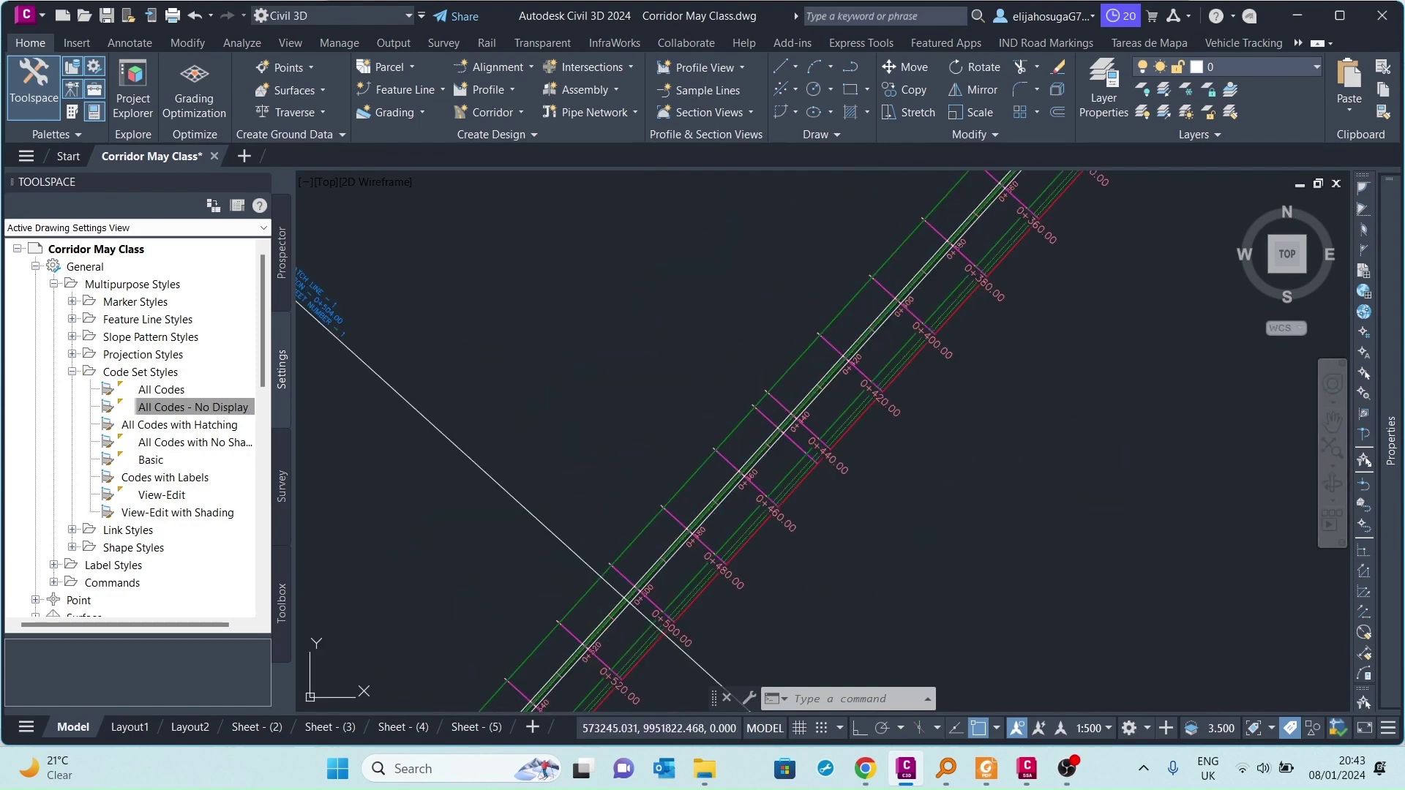
{"action": "left_click", "coordinate": [776, 410]}
{"action": "scroll", "coordinate": [634, 383], "scroll_direction": "down", "scroll_amount": 3}
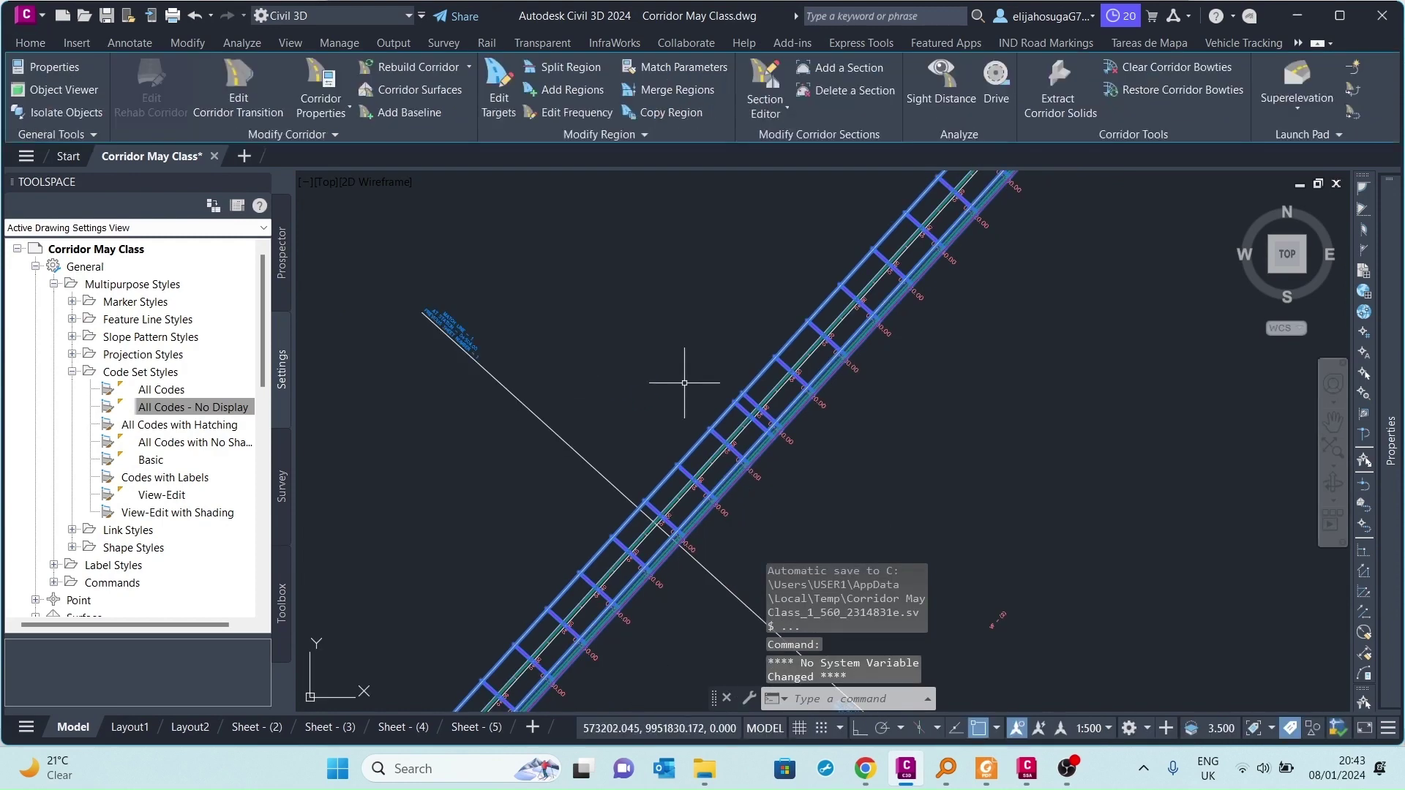
{"action": "middle_click_drag", "start_coordinate": [753, 304], "coordinate": [939, 300]}
{"action": "scroll", "coordinate": [864, 407], "scroll_direction": "down", "scroll_amount": 3}
{"action": "scroll", "coordinate": [863, 408], "scroll_direction": "up", "scroll_amount": 3}
{"action": "scroll", "coordinate": [863, 408], "scroll_direction": "down", "scroll_amount": 3}
{"action": "scroll", "coordinate": [761, 411], "scroll_direction": "up", "scroll_amount": 8}
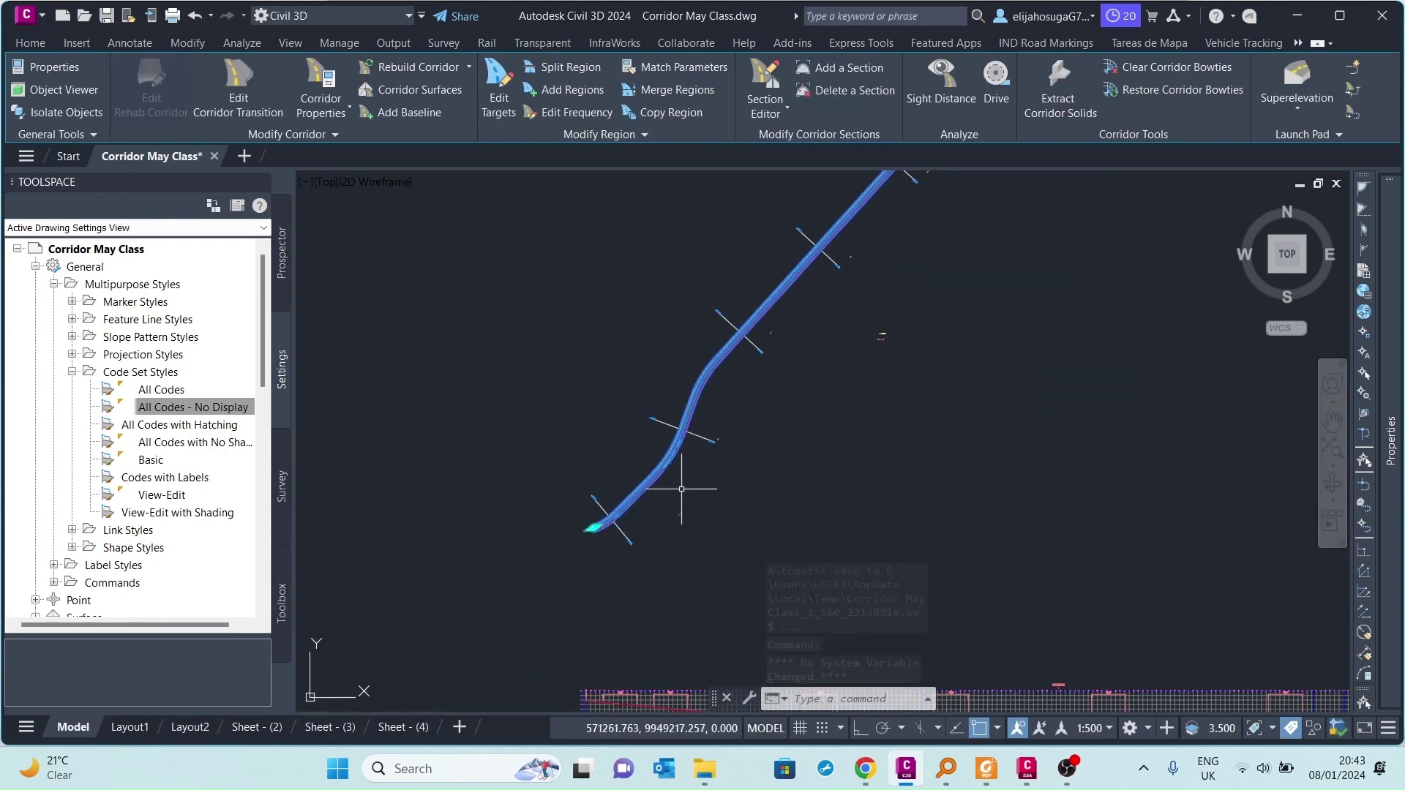
{"action": "scroll", "coordinate": [684, 317], "scroll_direction": "down", "scroll_amount": 4}
{"action": "scroll", "coordinate": [544, 488], "scroll_direction": "up", "scroll_amount": 1}
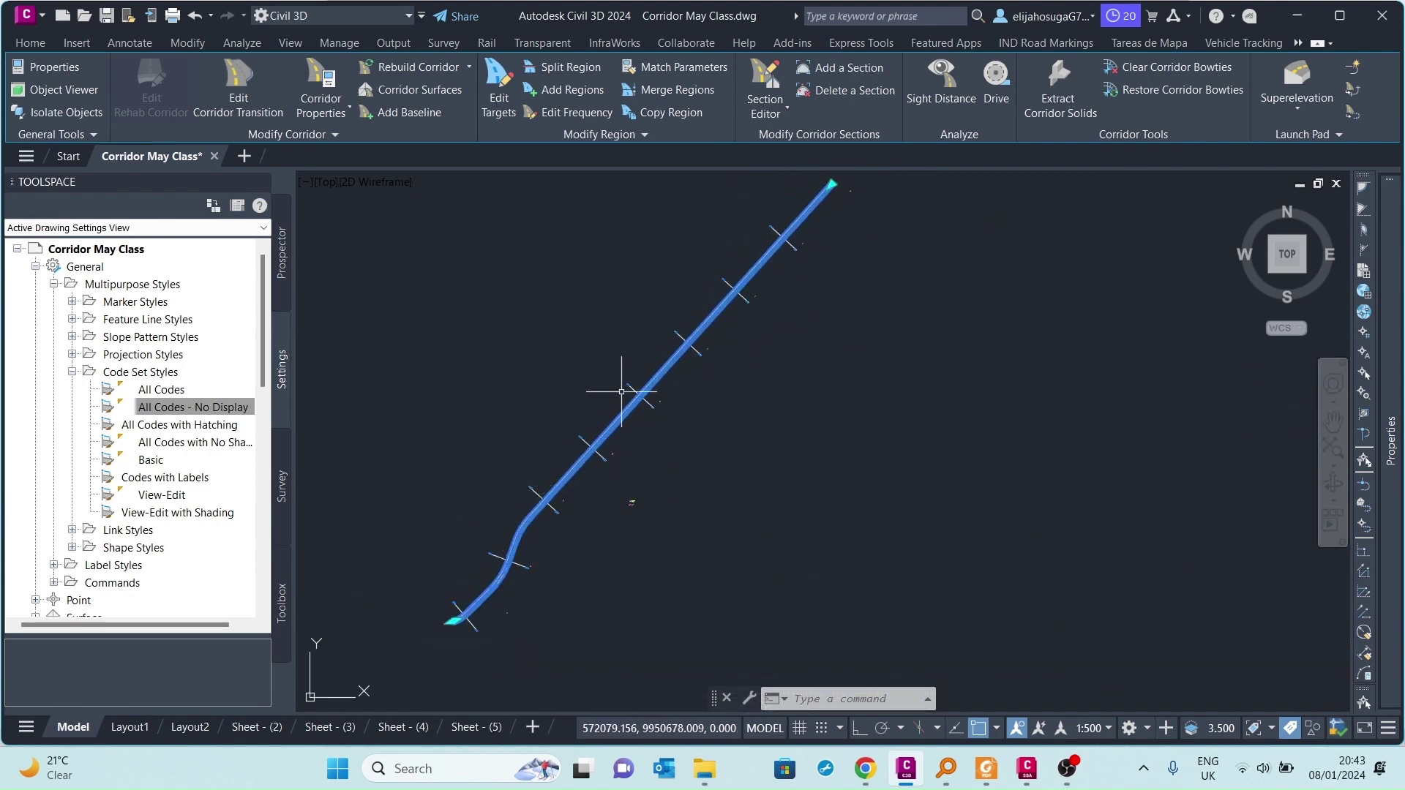
{"action": "left_click", "coordinate": [782, 104]}
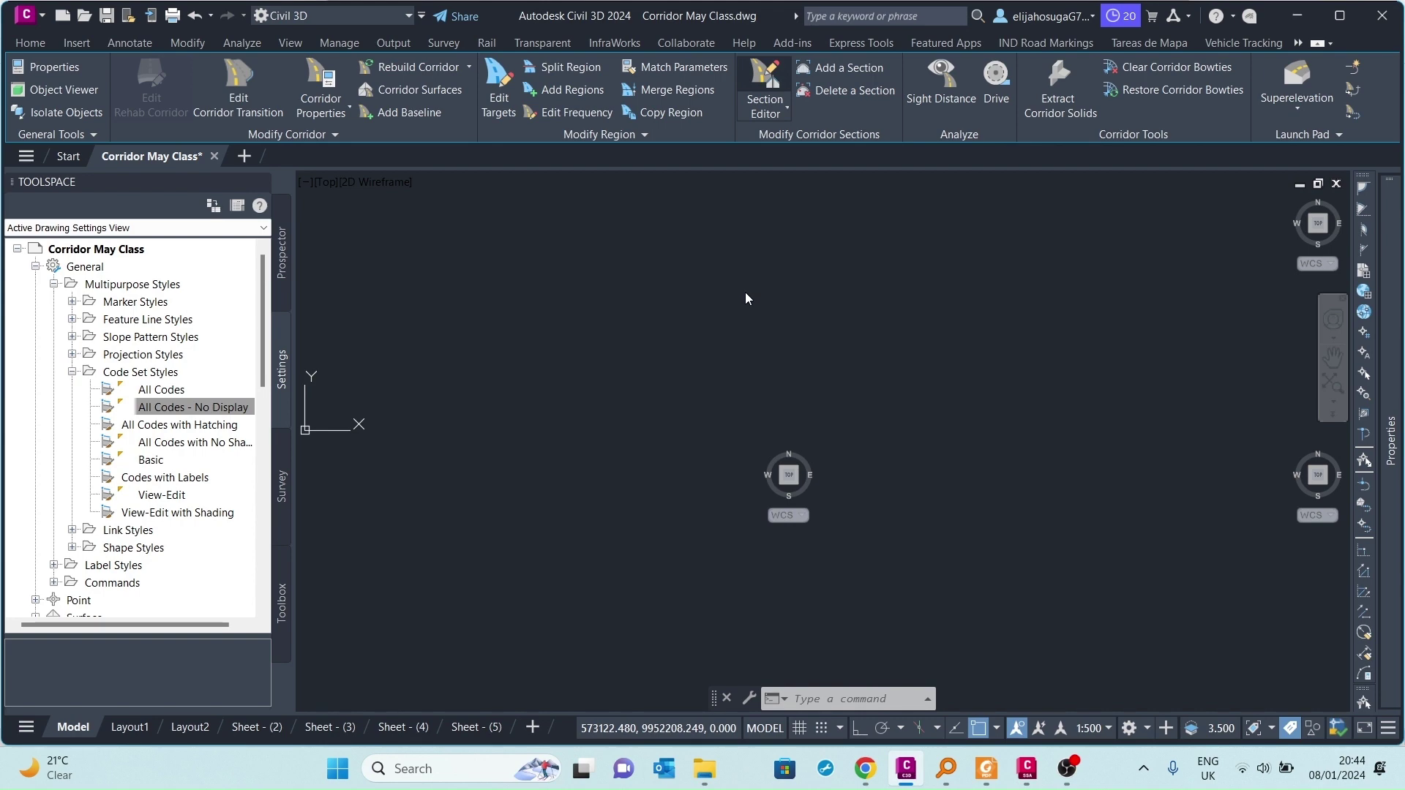
Set the annotation scale to 1:100 for the labels in the corridor section view
{"action": "middle_click_drag", "start_coordinate": [875, 283], "coordinate": [776, 357]}
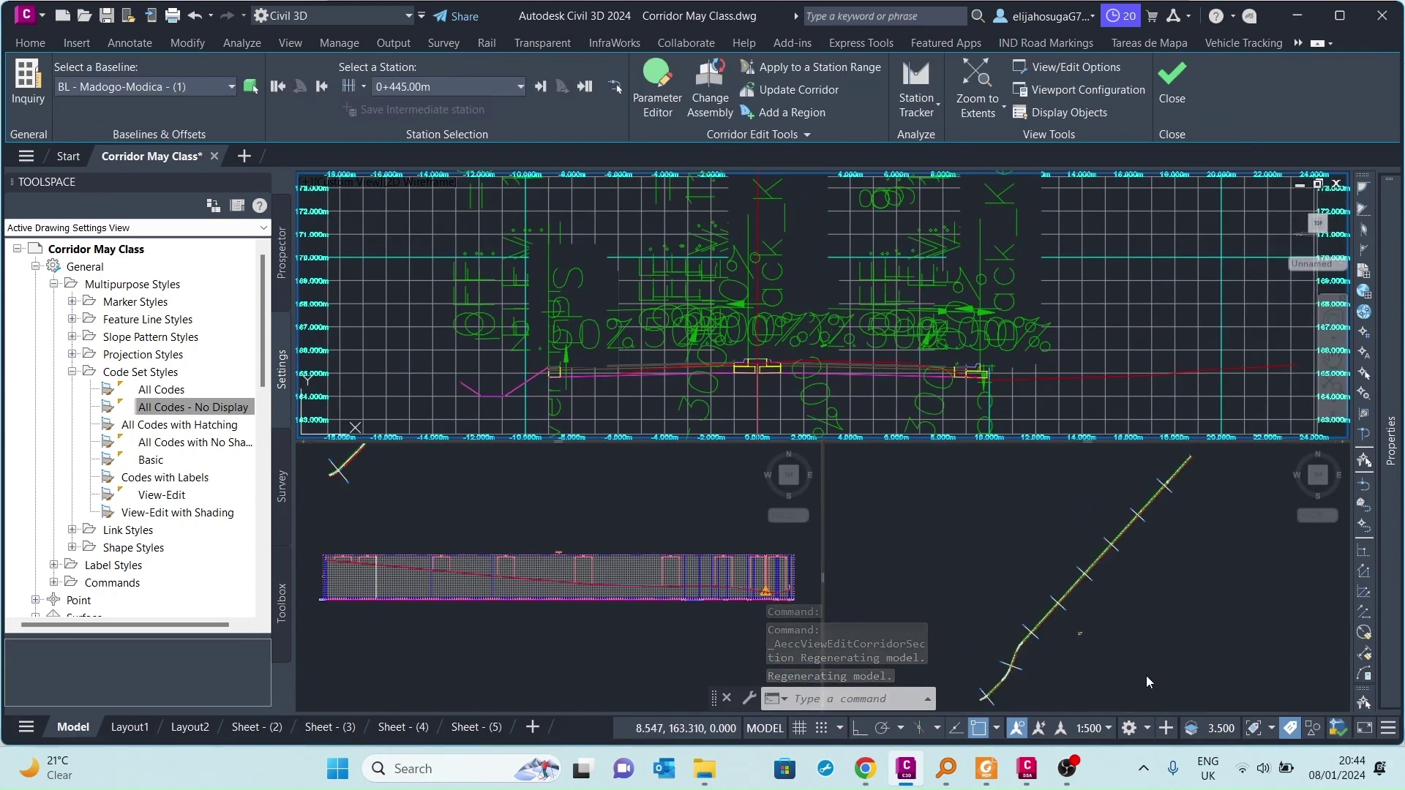
{"action": "left_click", "coordinate": [1094, 728]}
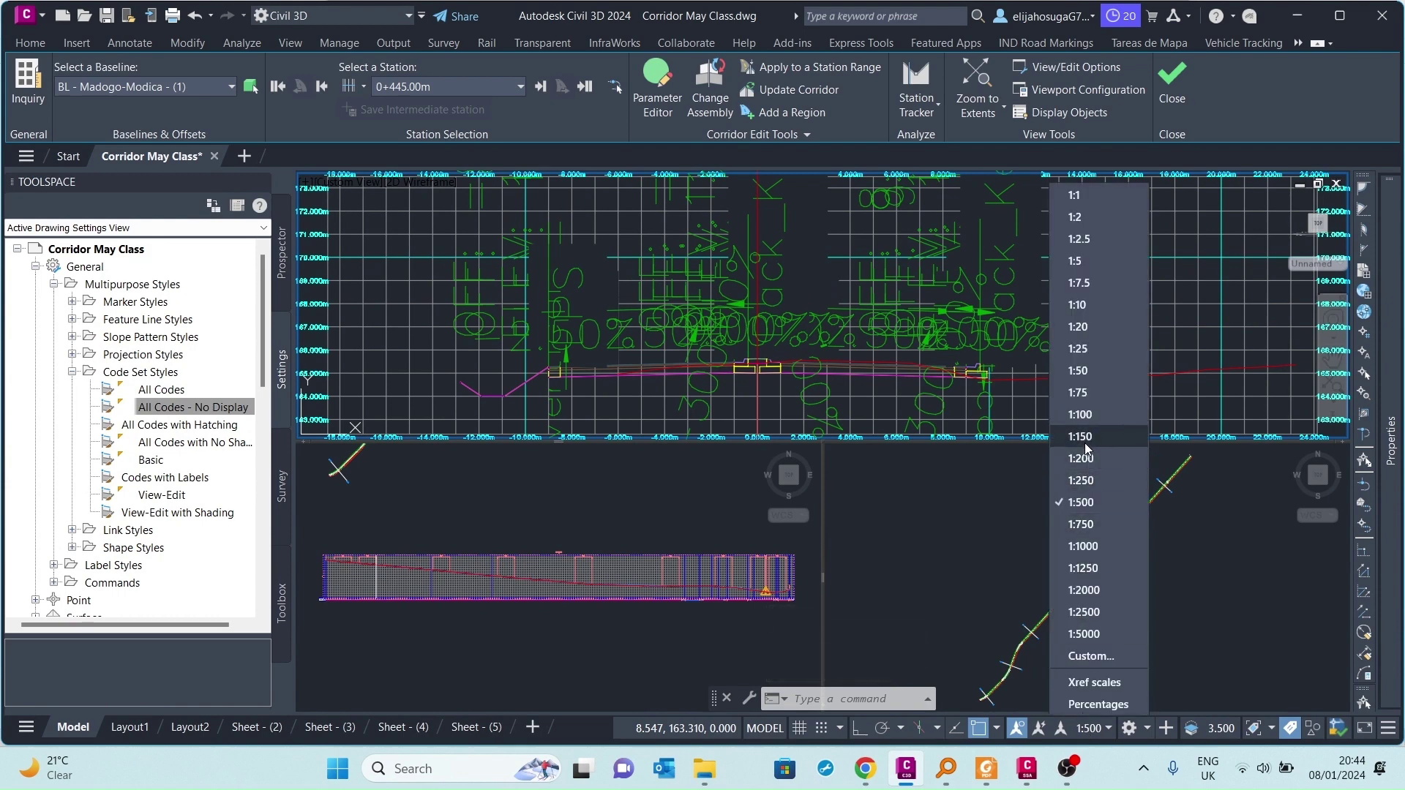
{"action": "left_click", "coordinate": [1082, 414]}
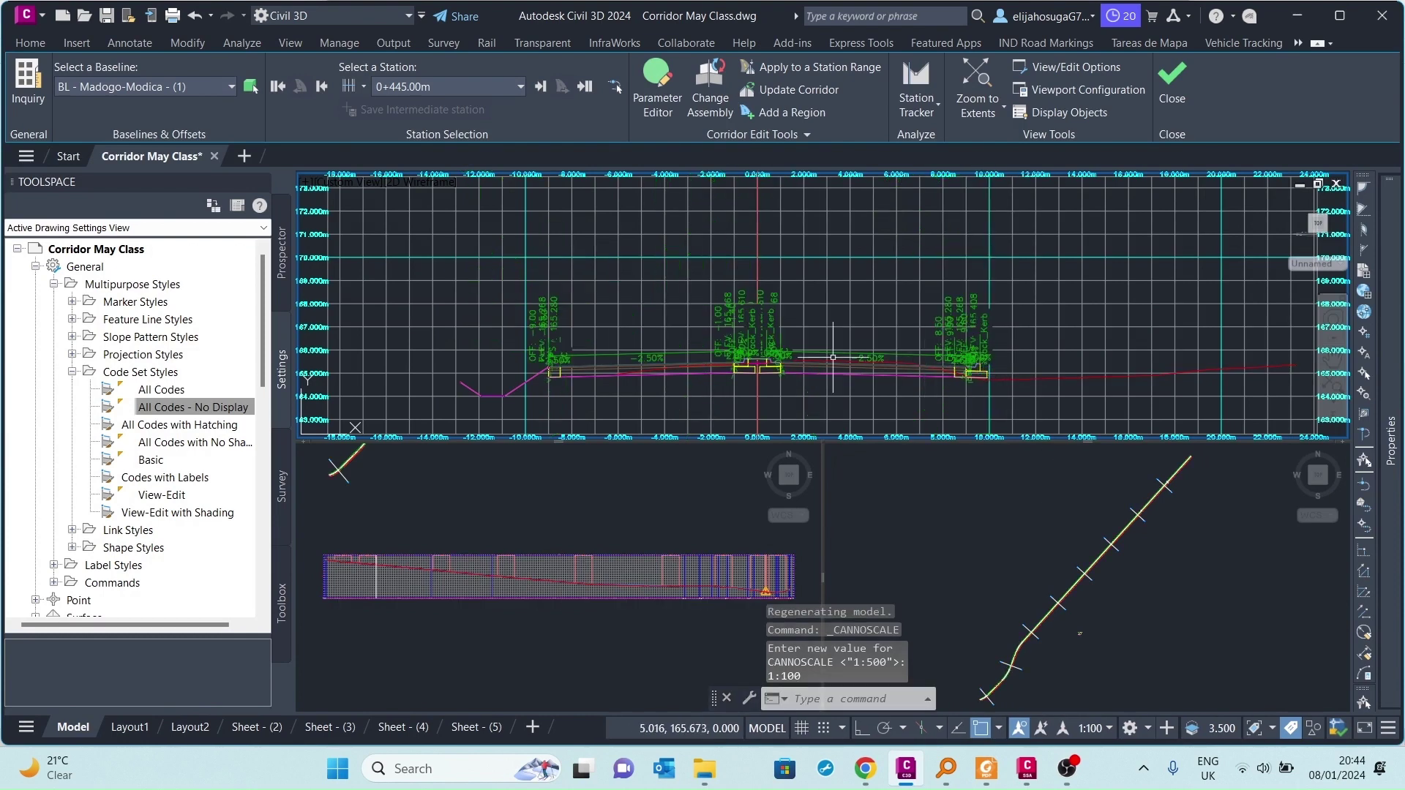
{"action": "scroll", "coordinate": [753, 366], "scroll_direction": "up", "scroll_amount": 3}
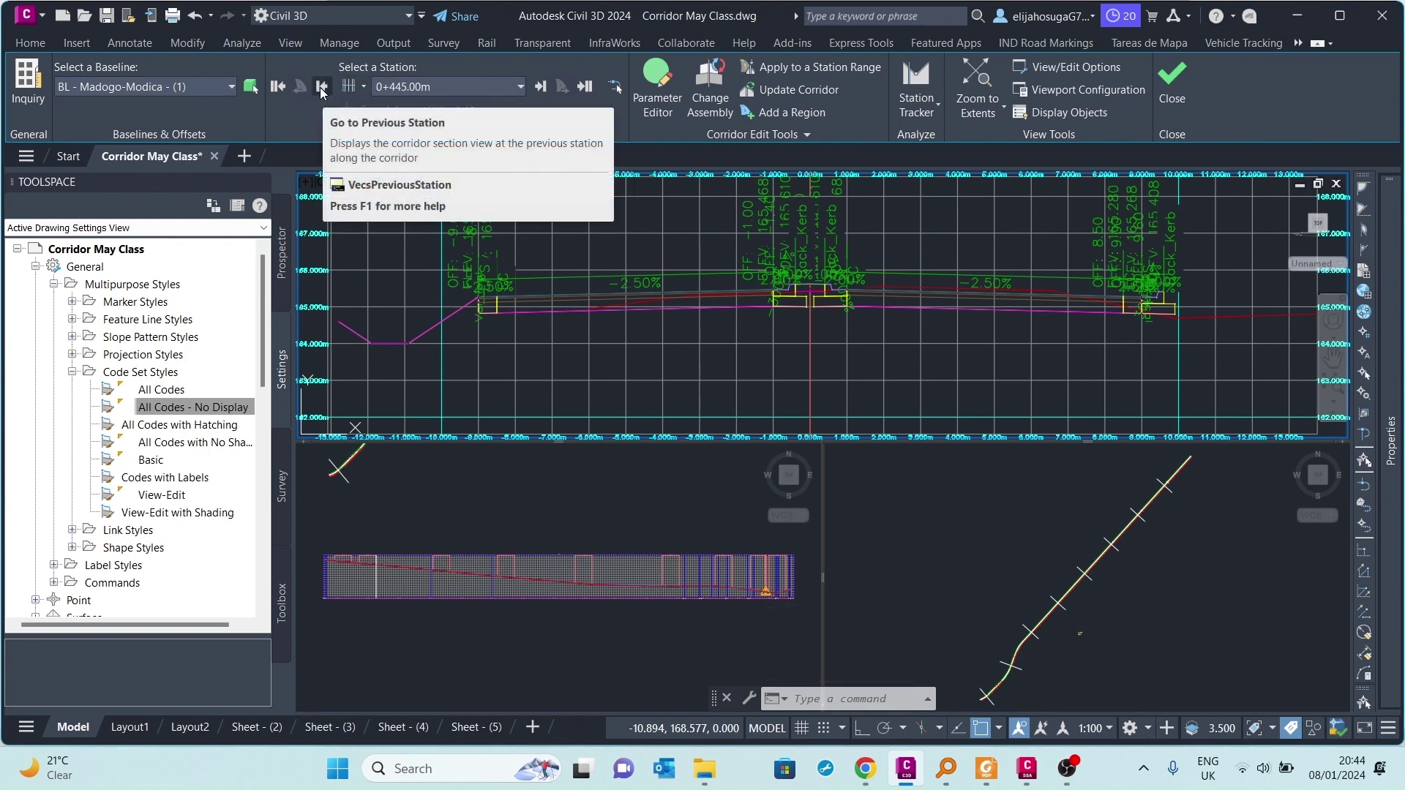
Go to the corridor's start station, inspect its cross-section around the median and kerbs, and close the Section Editor
{"action": "left_click", "coordinate": [278, 88]}
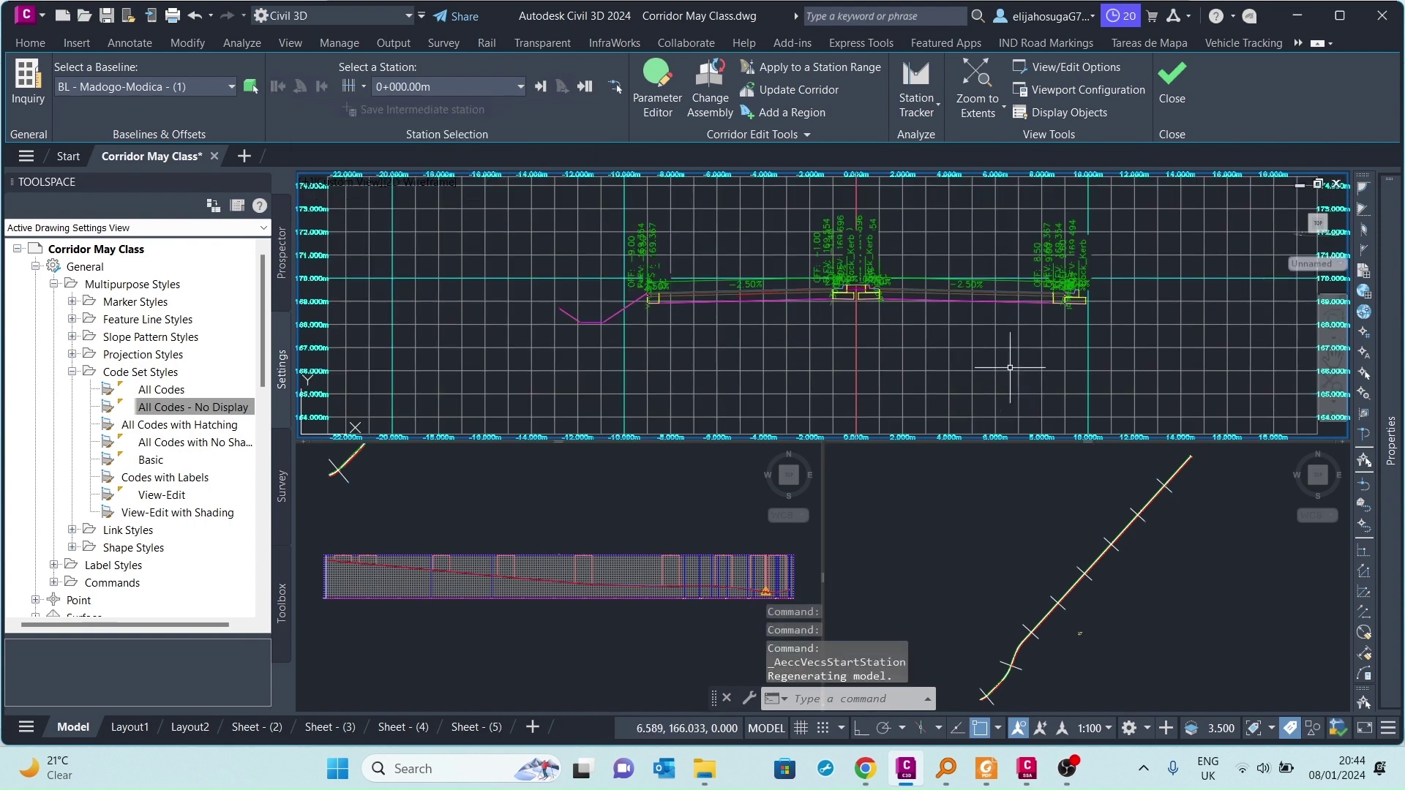
{"action": "scroll", "coordinate": [960, 282], "scroll_direction": "up", "scroll_amount": 2}
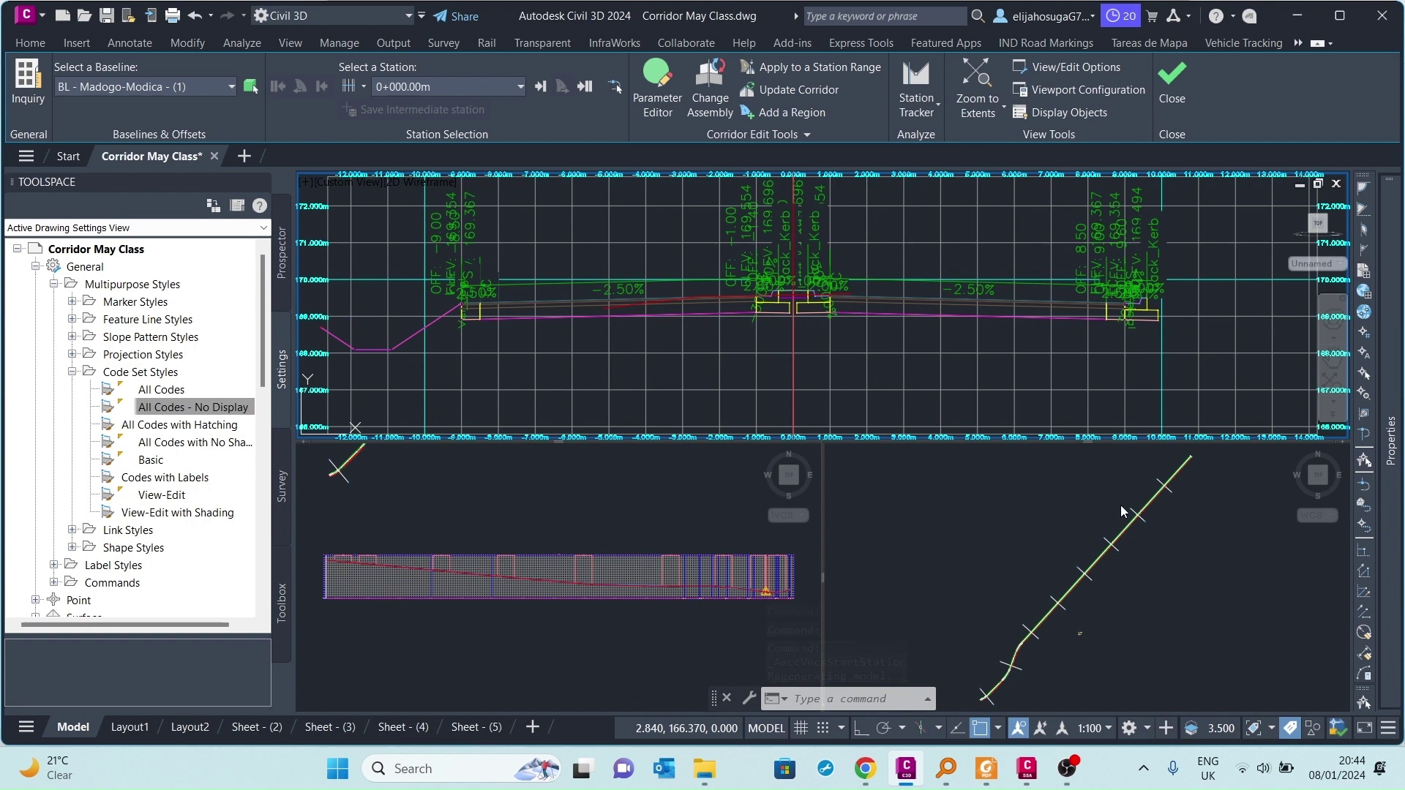
{"action": "scroll", "coordinate": [714, 282], "scroll_direction": "up", "scroll_amount": 2}
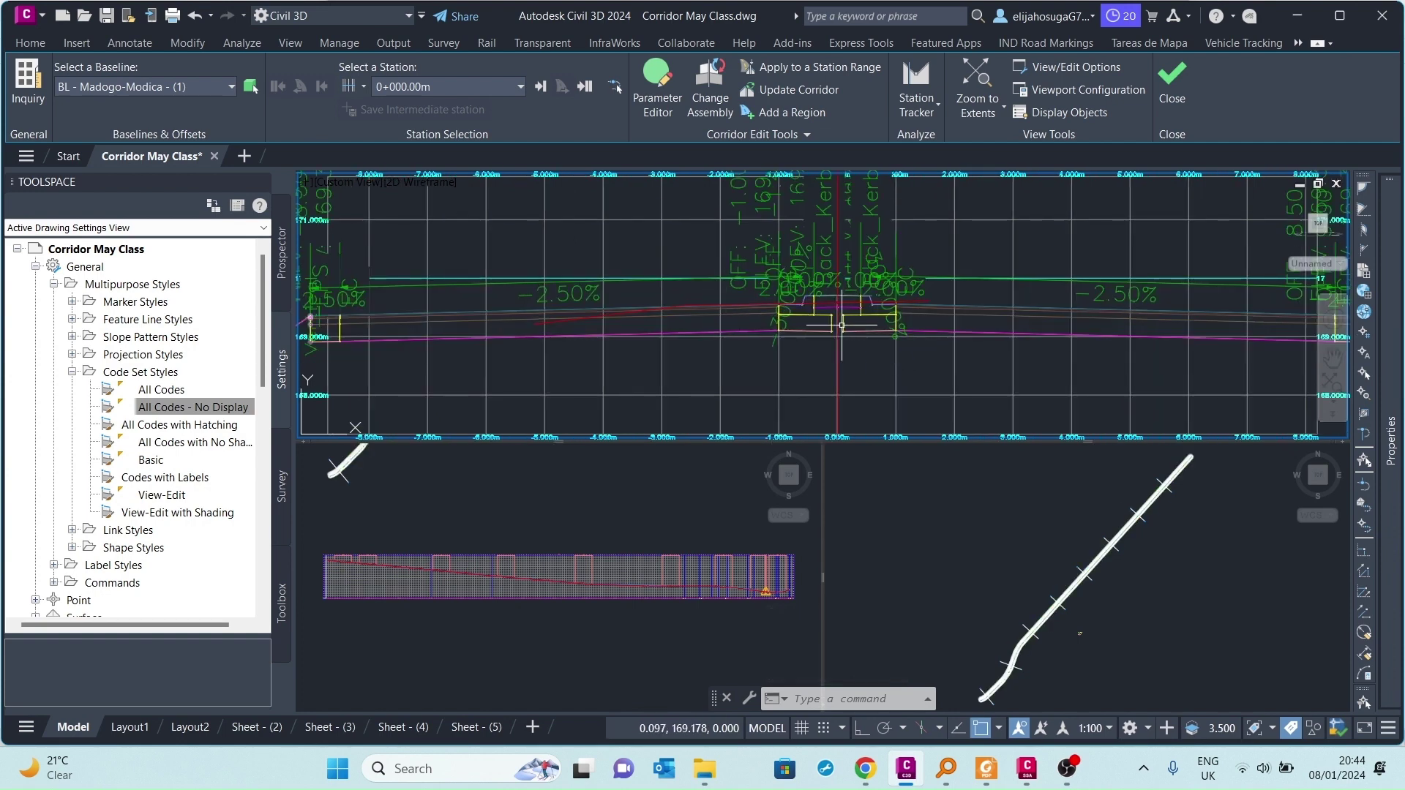
{"action": "scroll", "coordinate": [694, 298], "scroll_direction": "down", "scroll_amount": 2}
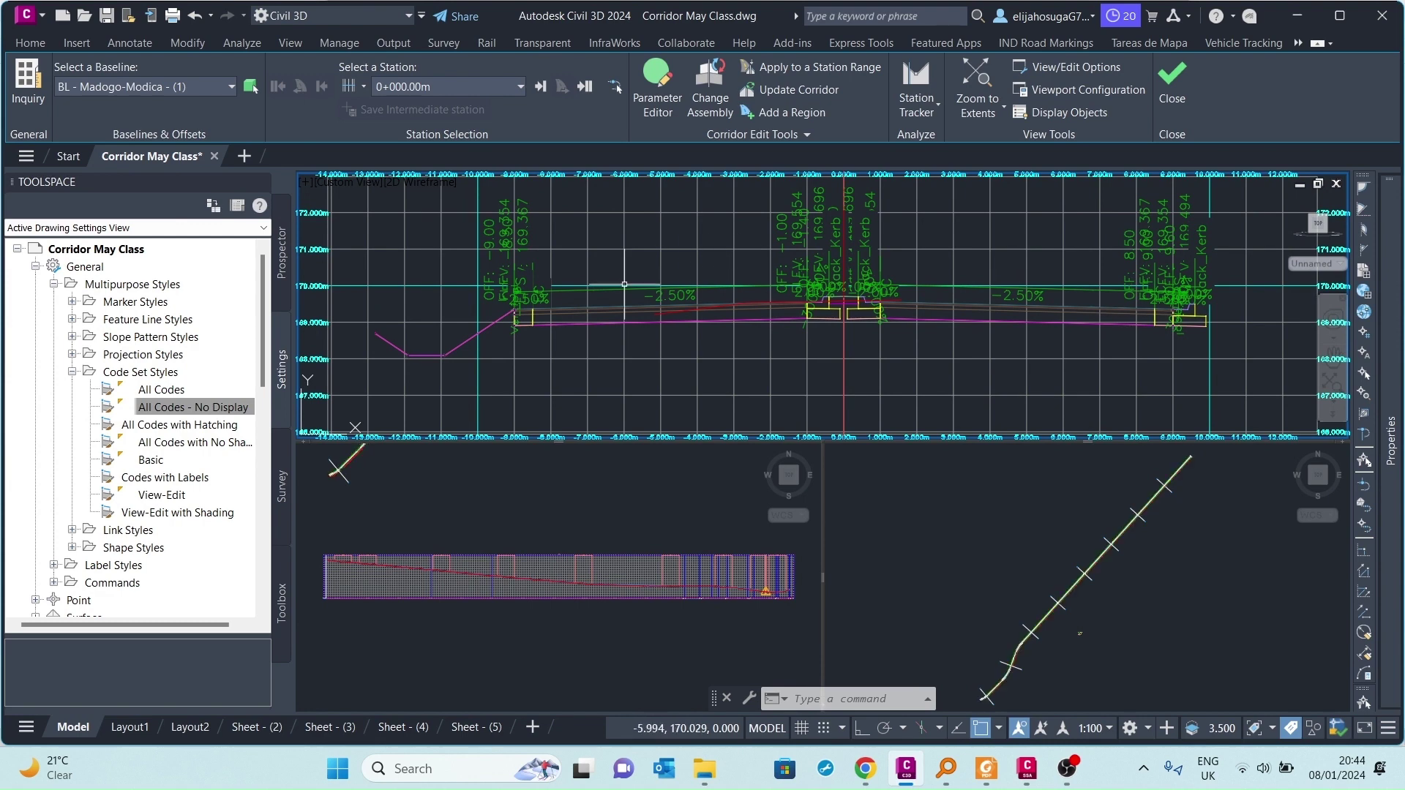
{"action": "left_click", "coordinate": [1171, 80]}
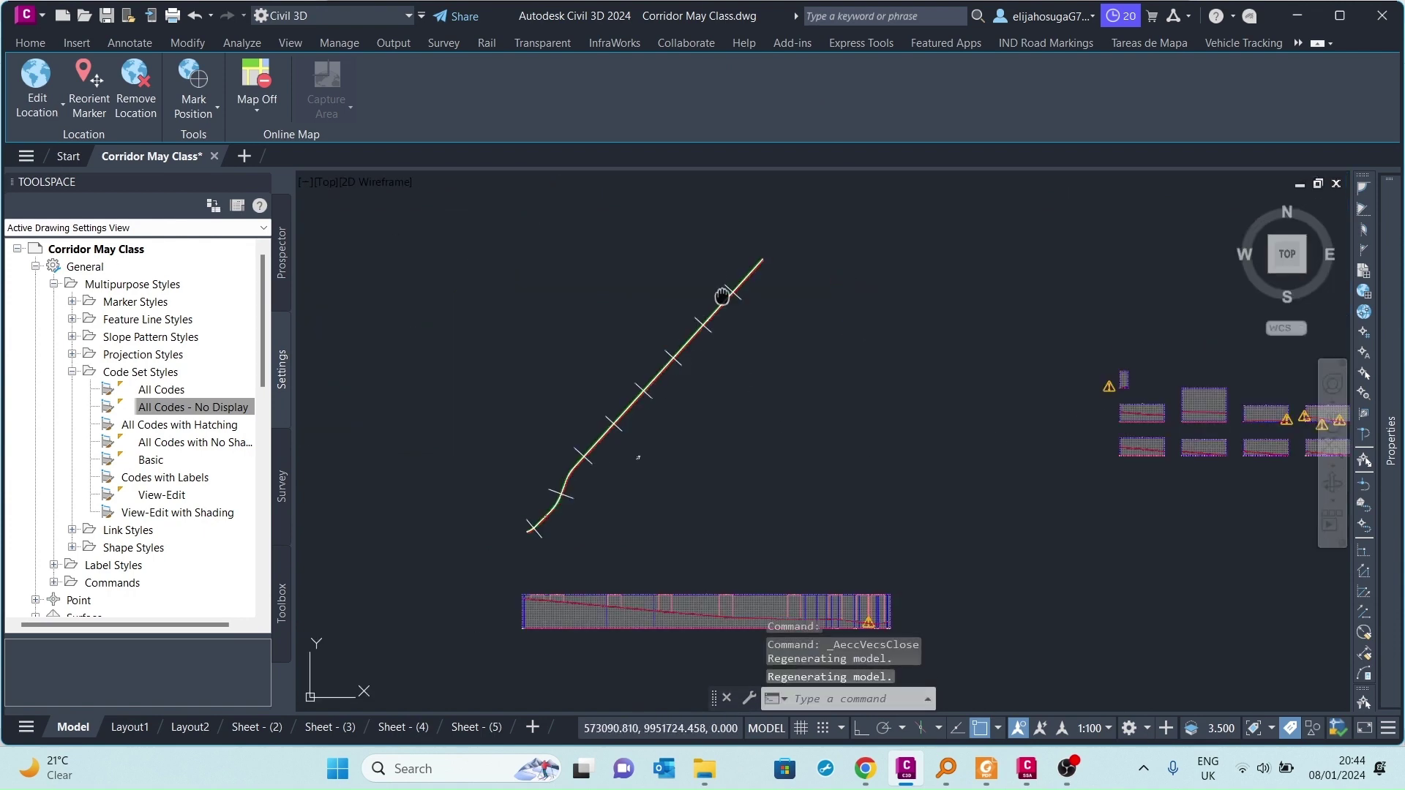
Examine the selected corridor in plan and the road assembly drawn near it
{"action": "scroll", "coordinate": [723, 296], "scroll_direction": "up", "scroll_amount": 8}
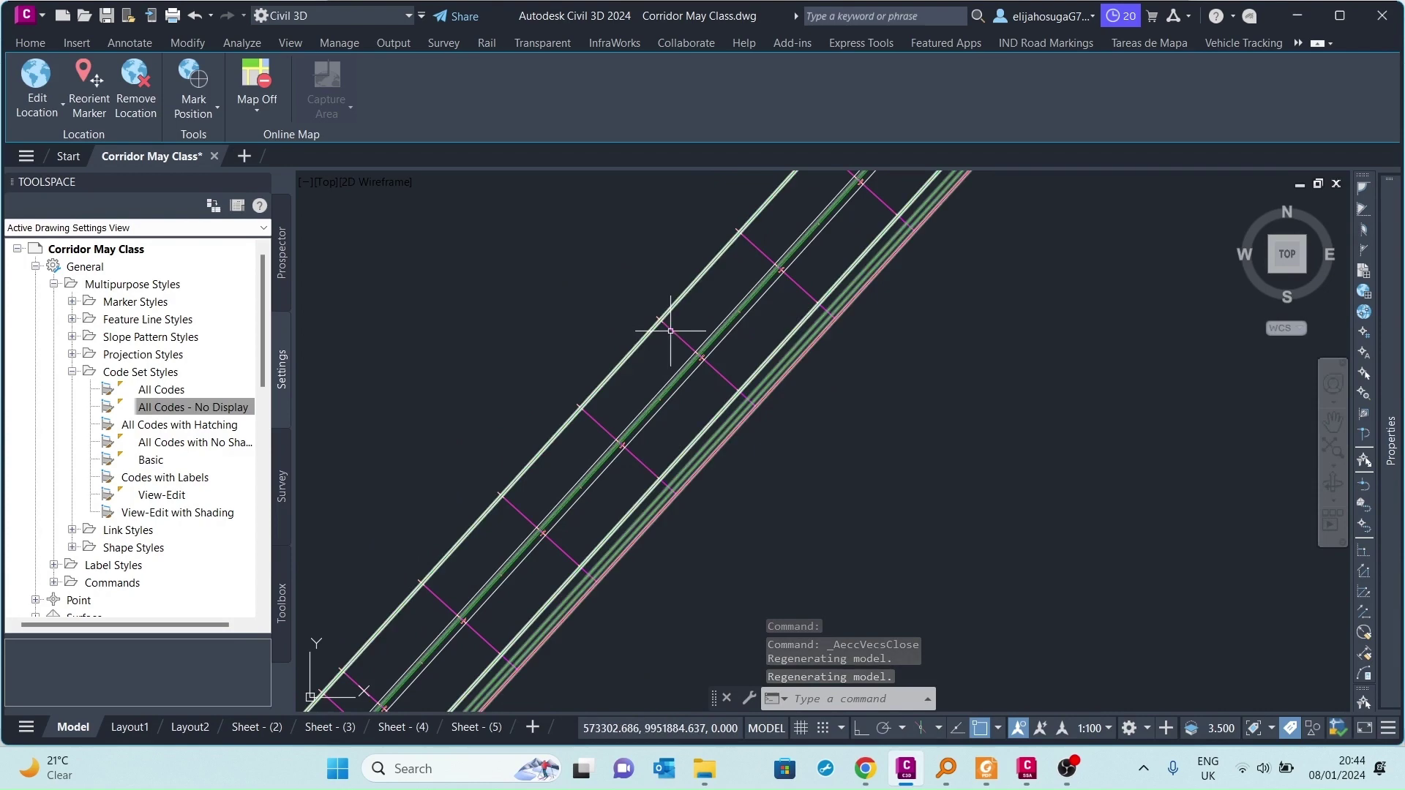
{"action": "left_click", "coordinate": [580, 382]}
{"action": "scroll", "coordinate": [702, 382], "scroll_direction": "up", "scroll_amount": 4}
{"action": "scroll", "coordinate": [720, 420], "scroll_direction": "down", "scroll_amount": 10}
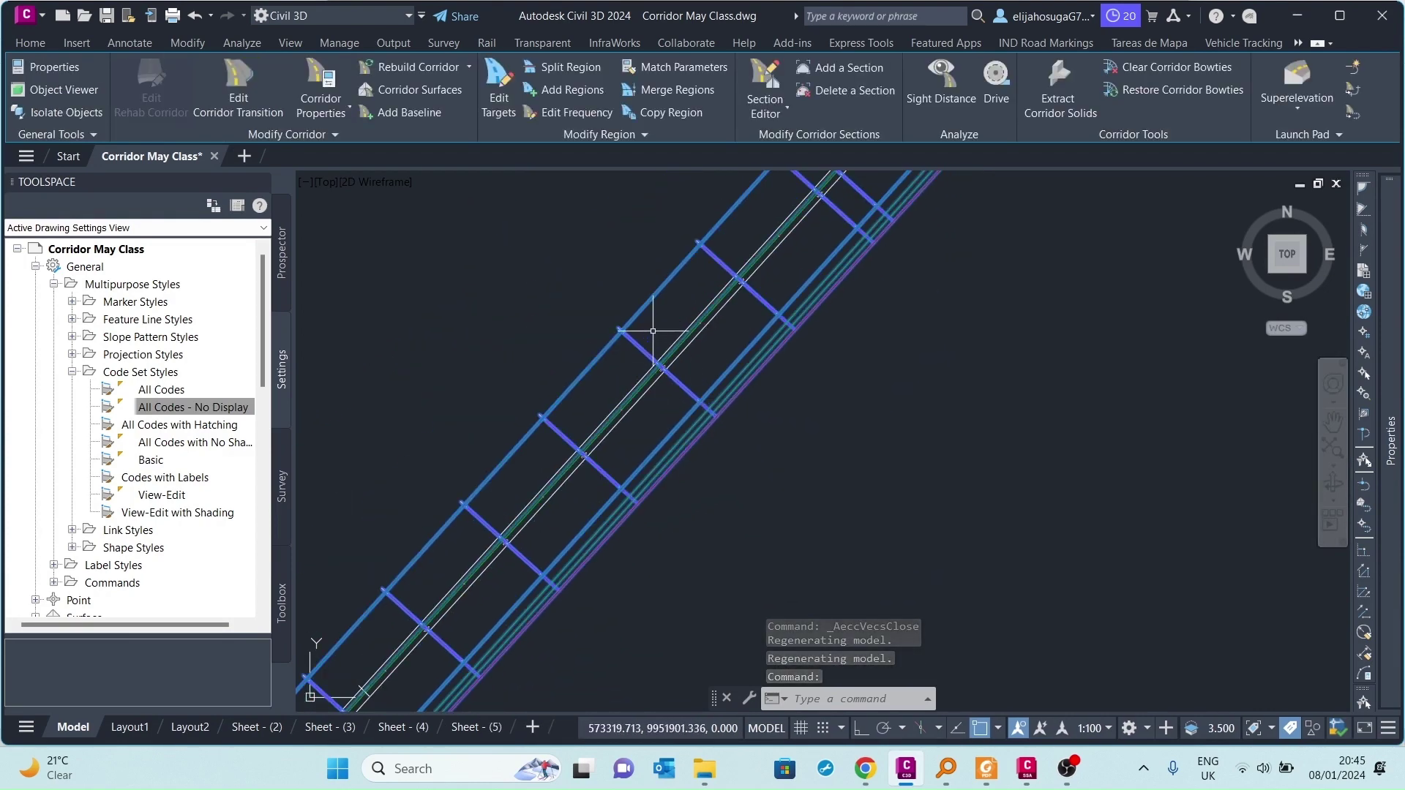
{"action": "scroll", "coordinate": [753, 408], "scroll_direction": "down", "scroll_amount": 4}
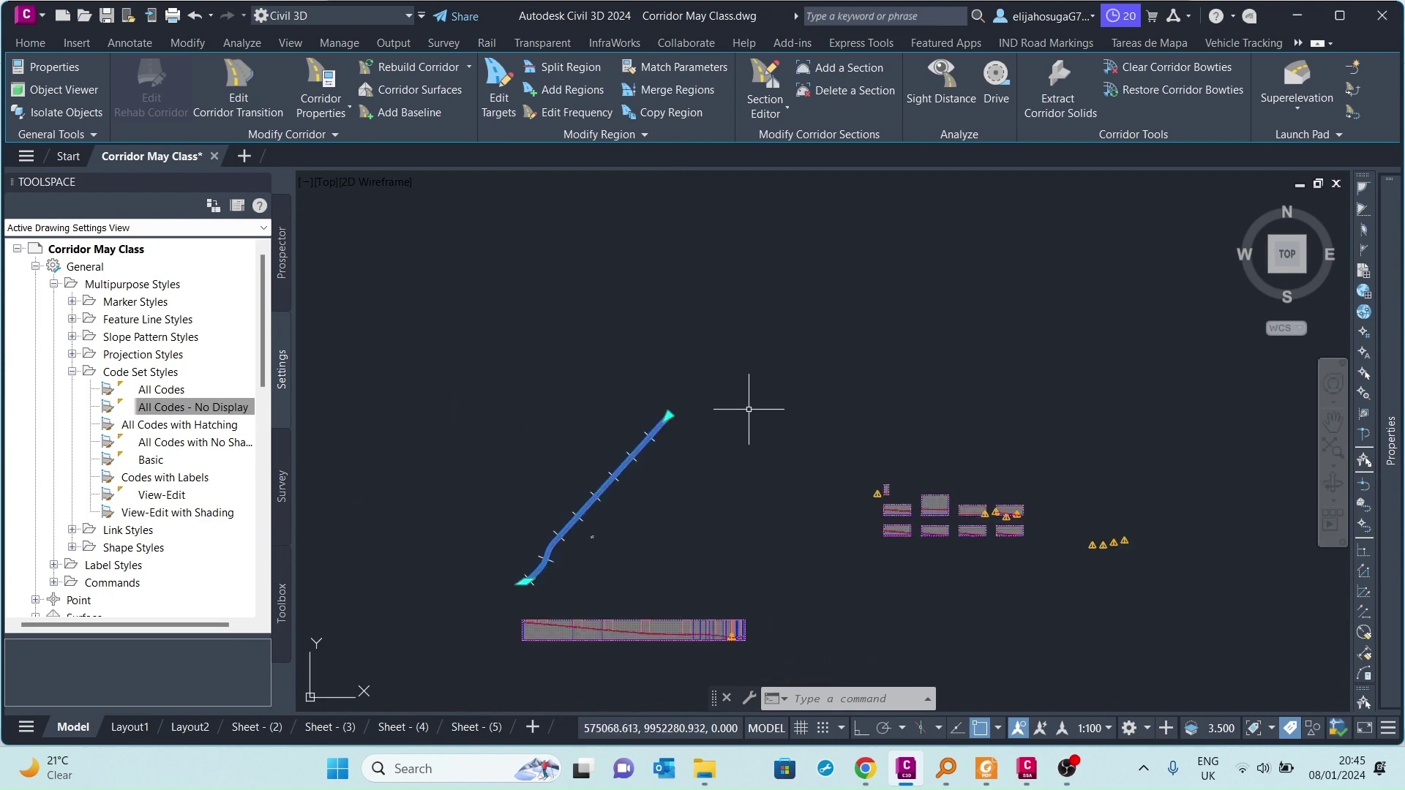
{"action": "scroll", "coordinate": [907, 476], "scroll_direction": "up", "scroll_amount": 3}
{"action": "scroll", "coordinate": [908, 476], "scroll_direction": "down", "scroll_amount": 2}
{"action": "scroll", "coordinate": [665, 483], "scroll_direction": "down", "scroll_amount": 2}
{"action": "scroll", "coordinate": [596, 462], "scroll_direction": "up", "scroll_amount": 4}
{"action": "scroll", "coordinate": [651, 499], "scroll_direction": "down", "scroll_amount": 5}
{"action": "scroll", "coordinate": [715, 559], "scroll_direction": "up", "scroll_amount": 5}
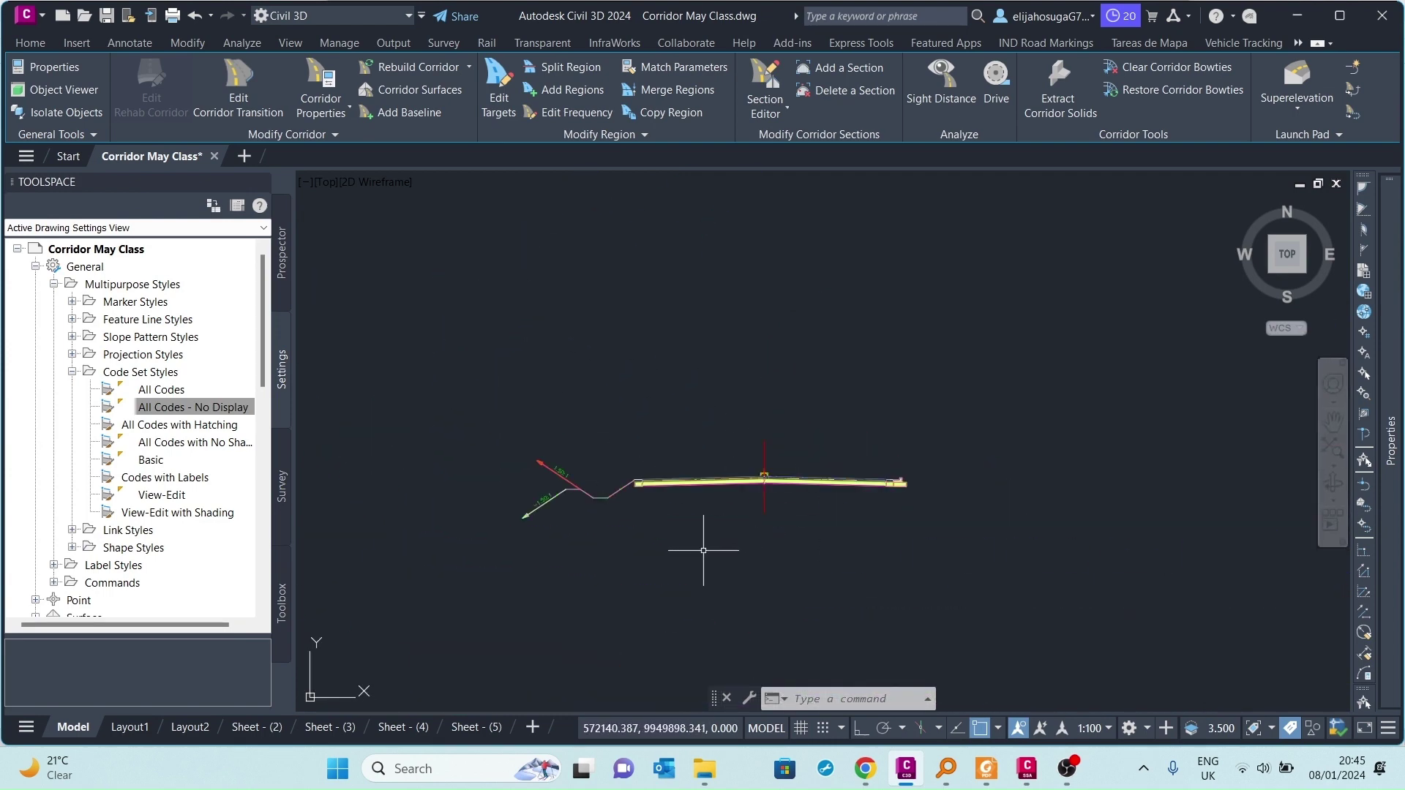
{"action": "scroll", "coordinate": [574, 476], "scroll_direction": "down", "scroll_amount": 1}
{"action": "scroll", "coordinate": [655, 501], "scroll_direction": "down", "scroll_amount": 4}
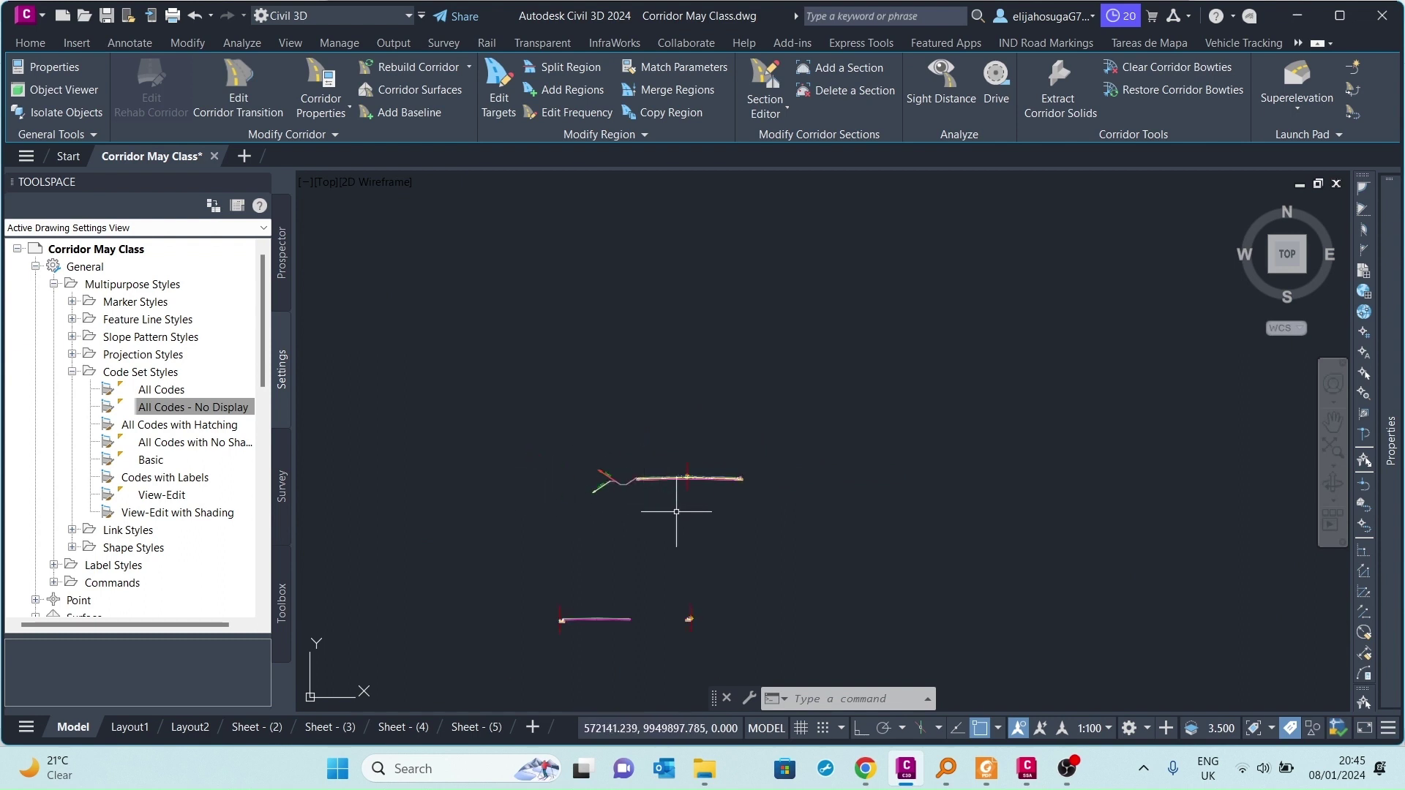
Set the drawing's annotation scale to 1:500 and check the assembly's slope labels
{"action": "left_click", "coordinate": [1101, 728]}
{"action": "left_click", "coordinate": [1095, 504]}
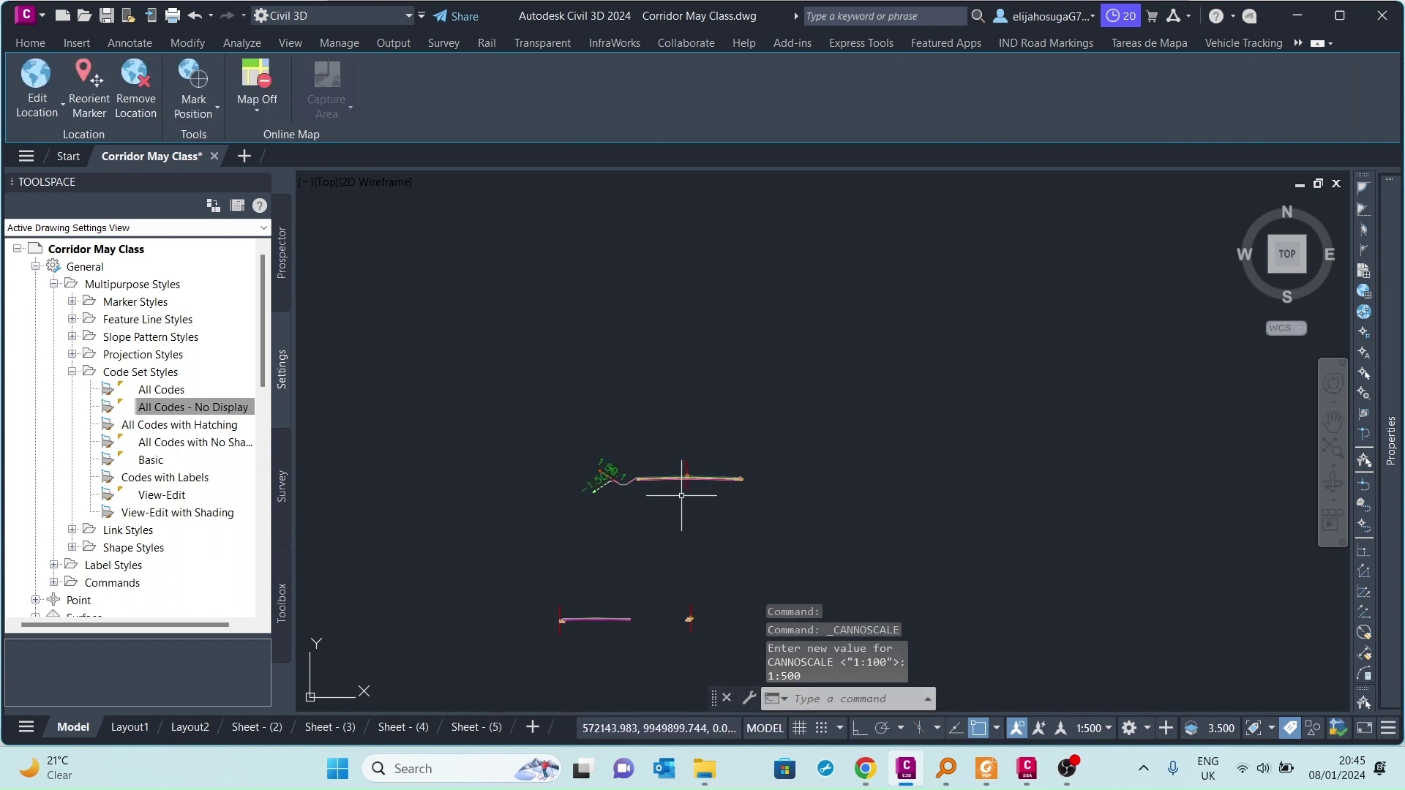
{"action": "scroll", "coordinate": [680, 465], "scroll_direction": "up", "scroll_amount": 5}
{"action": "scroll", "coordinate": [334, 466], "scroll_direction": "down", "scroll_amount": 2}
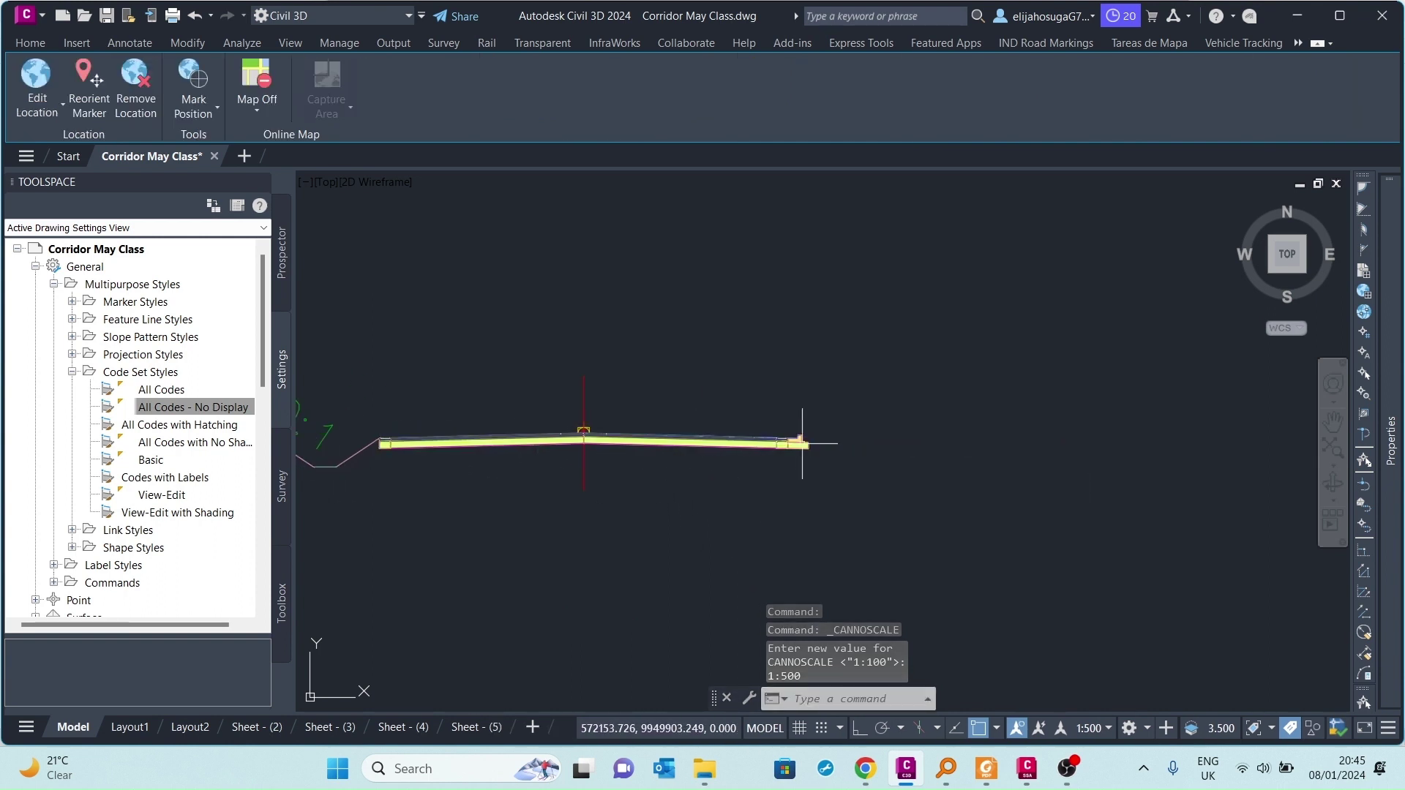
Examine the full road assembly and the two smaller assemblies below it
{"action": "scroll", "coordinate": [781, 440], "scroll_direction": "down", "scroll_amount": 2}
{"action": "middle_click_drag", "start_coordinate": [674, 430], "coordinate": [778, 267]}
{"action": "scroll", "coordinate": [778, 266], "scroll_direction": "down", "scroll_amount": 2}
{"action": "scroll", "coordinate": [778, 430], "scroll_direction": "up", "scroll_amount": 3}
{"action": "scroll", "coordinate": [784, 439], "scroll_direction": "down", "scroll_amount": 2}
{"action": "scroll", "coordinate": [505, 432], "scroll_direction": "up", "scroll_amount": 4}
{"action": "scroll", "coordinate": [753, 370], "scroll_direction": "down", "scroll_amount": 5}
{"action": "scroll", "coordinate": [796, 392], "scroll_direction": "up", "scroll_amount": 3}
{"action": "scroll", "coordinate": [796, 393], "scroll_direction": "up", "scroll_amount": 3}
{"action": "scroll", "coordinate": [761, 388], "scroll_direction": "down", "scroll_amount": 5}
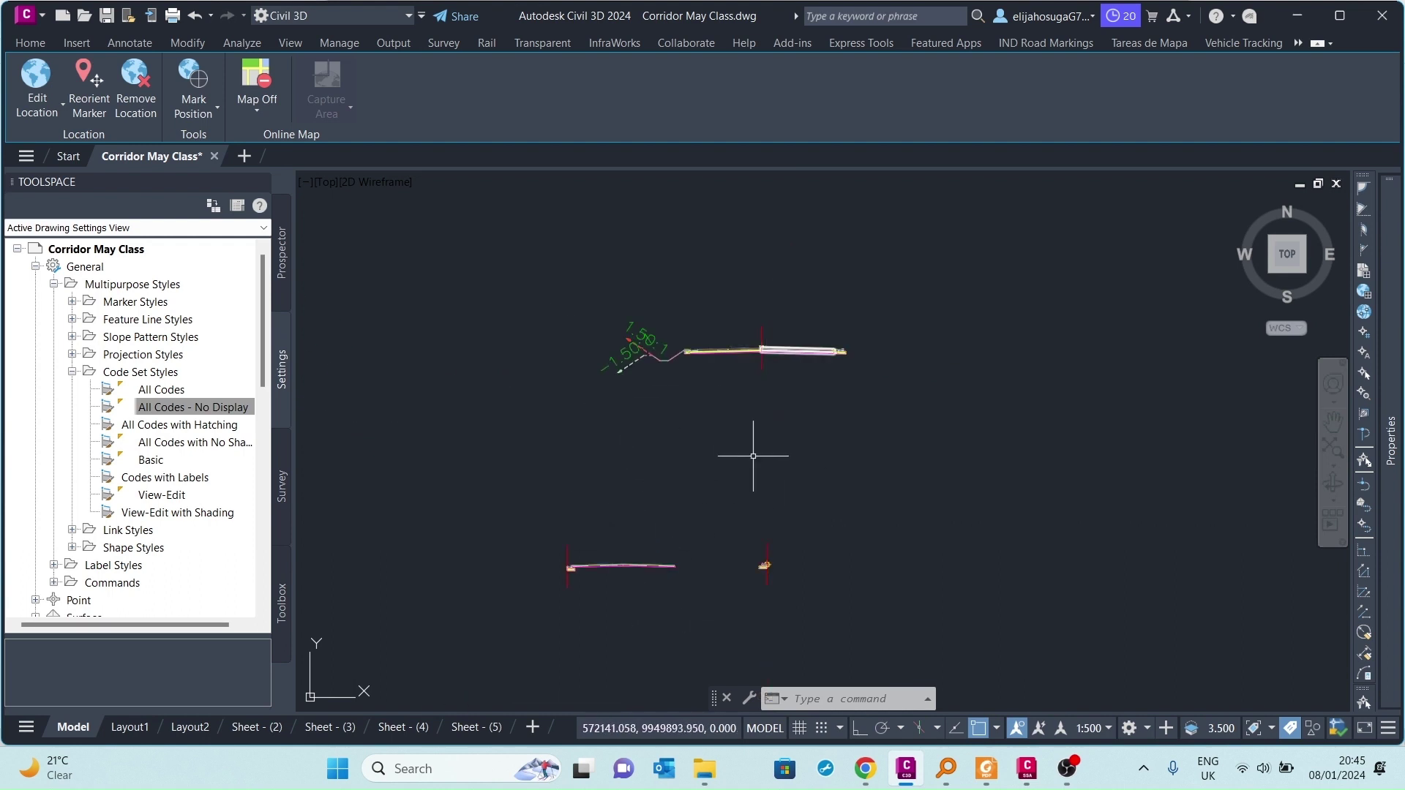
{"action": "scroll", "coordinate": [746, 366], "scroll_direction": "down", "scroll_amount": 5}
{"action": "scroll", "coordinate": [746, 389], "scroll_direction": "up", "scroll_amount": 6}
{"action": "scroll", "coordinate": [788, 348], "scroll_direction": "down", "scroll_amount": 5}
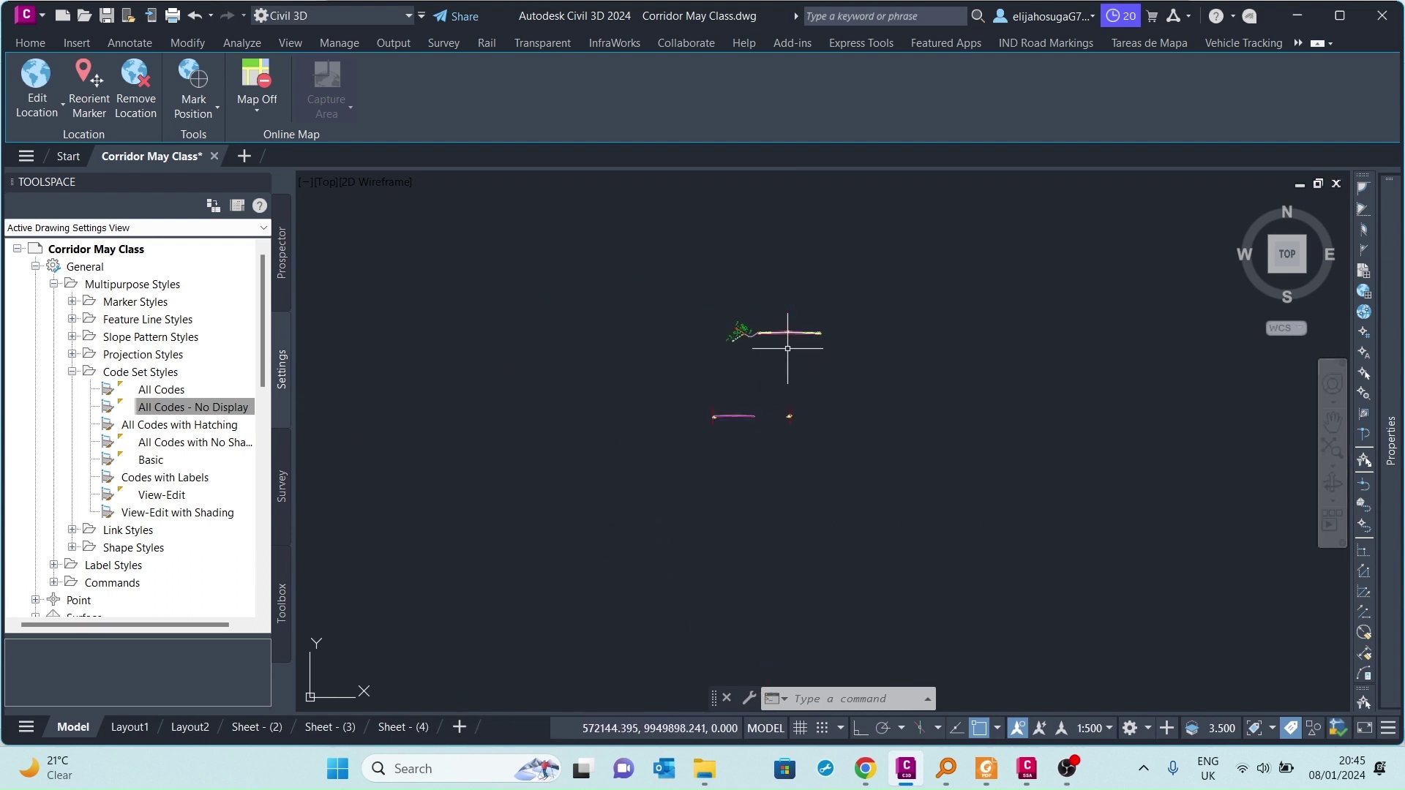
Examine the corridor's feature lines, station labels and match lines along the road in plan
{"action": "scroll", "coordinate": [781, 358], "scroll_direction": "up", "scroll_amount": 5}
{"action": "scroll", "coordinate": [543, 361], "scroll_direction": "up", "scroll_amount": 6}
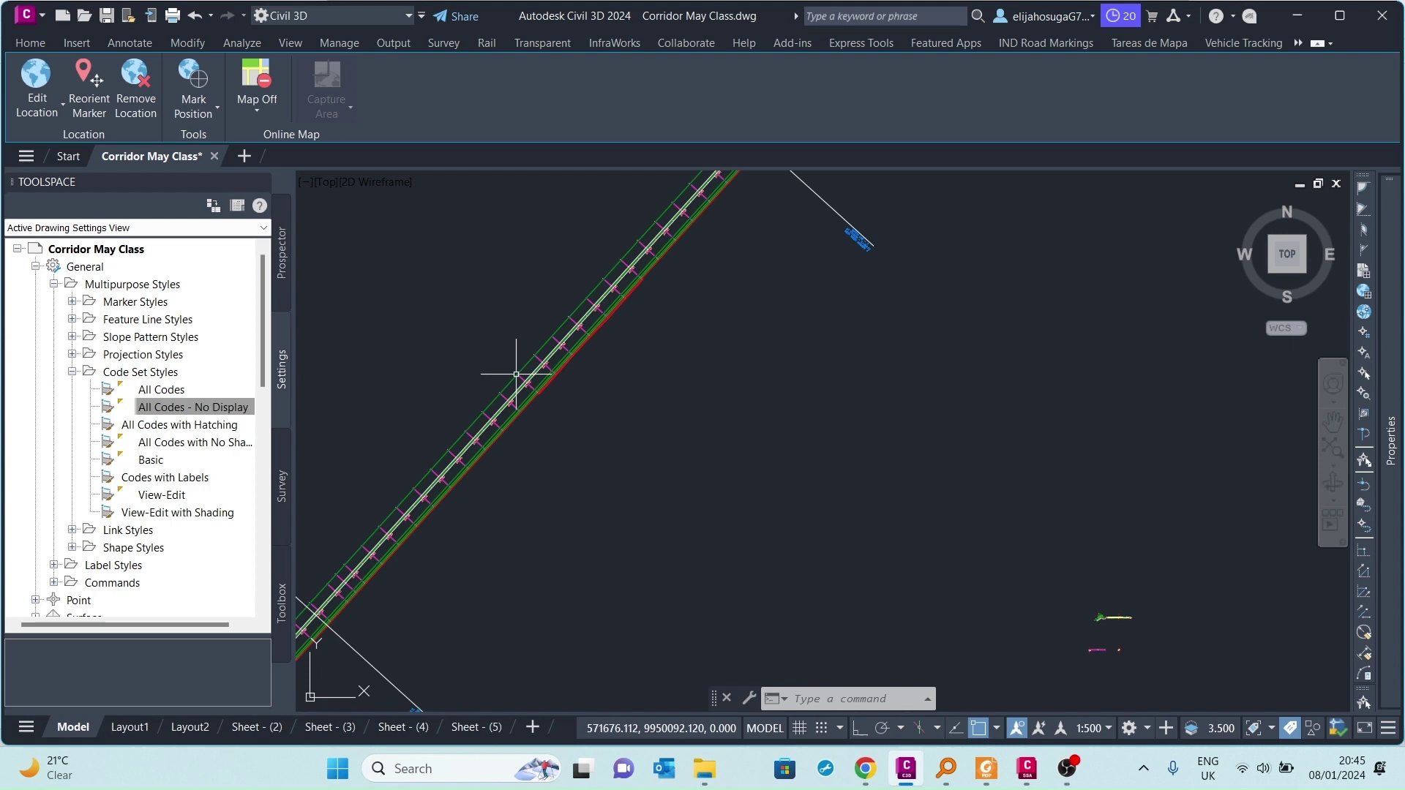
{"action": "scroll", "coordinate": [649, 251], "scroll_direction": "down", "scroll_amount": 4}
{"action": "scroll", "coordinate": [669, 393], "scroll_direction": "up", "scroll_amount": 3}
{"action": "scroll", "coordinate": [652, 302], "scroll_direction": "up", "scroll_amount": 3}
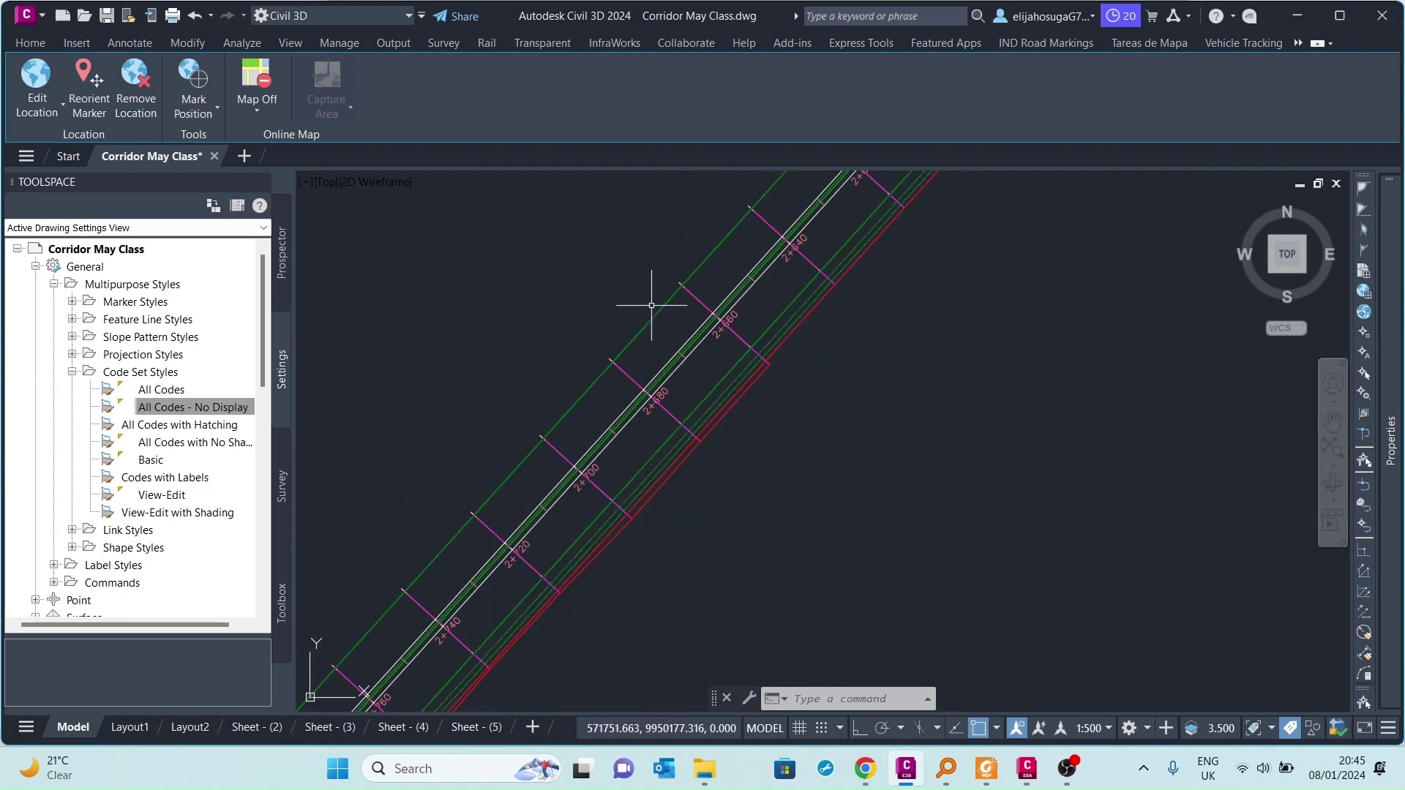
{"action": "scroll", "coordinate": [710, 388], "scroll_direction": "up", "scroll_amount": 3}
{"action": "scroll", "coordinate": [715, 383], "scroll_direction": "down", "scroll_amount": 6}
{"action": "scroll", "coordinate": [785, 250], "scroll_direction": "up", "scroll_amount": 2}
{"action": "scroll", "coordinate": [821, 392], "scroll_direction": "down", "scroll_amount": 5}
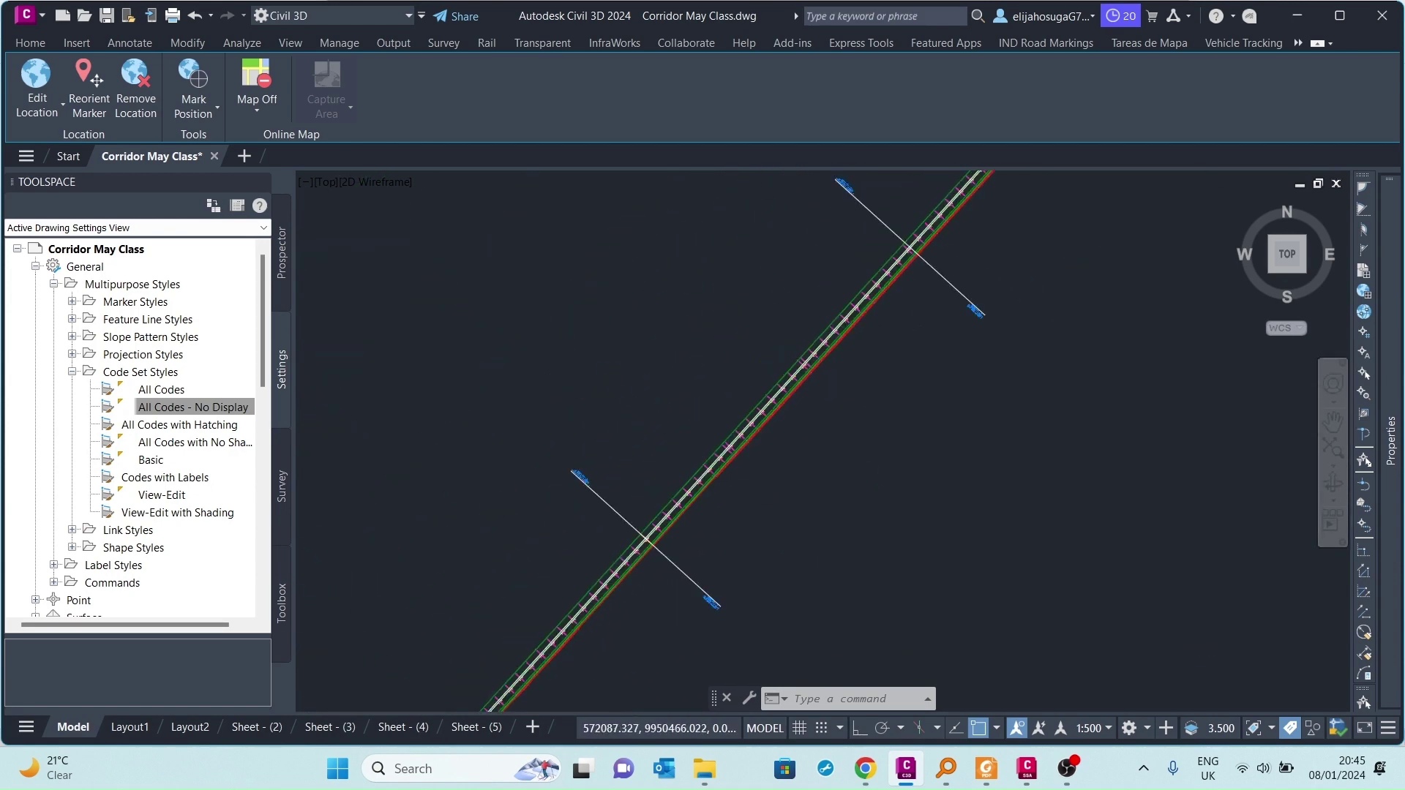
{"action": "middle_click_drag", "start_coordinate": [713, 439], "coordinate": [748, 457]}
{"action": "scroll", "coordinate": [761, 439], "scroll_direction": "up", "scroll_amount": 4}
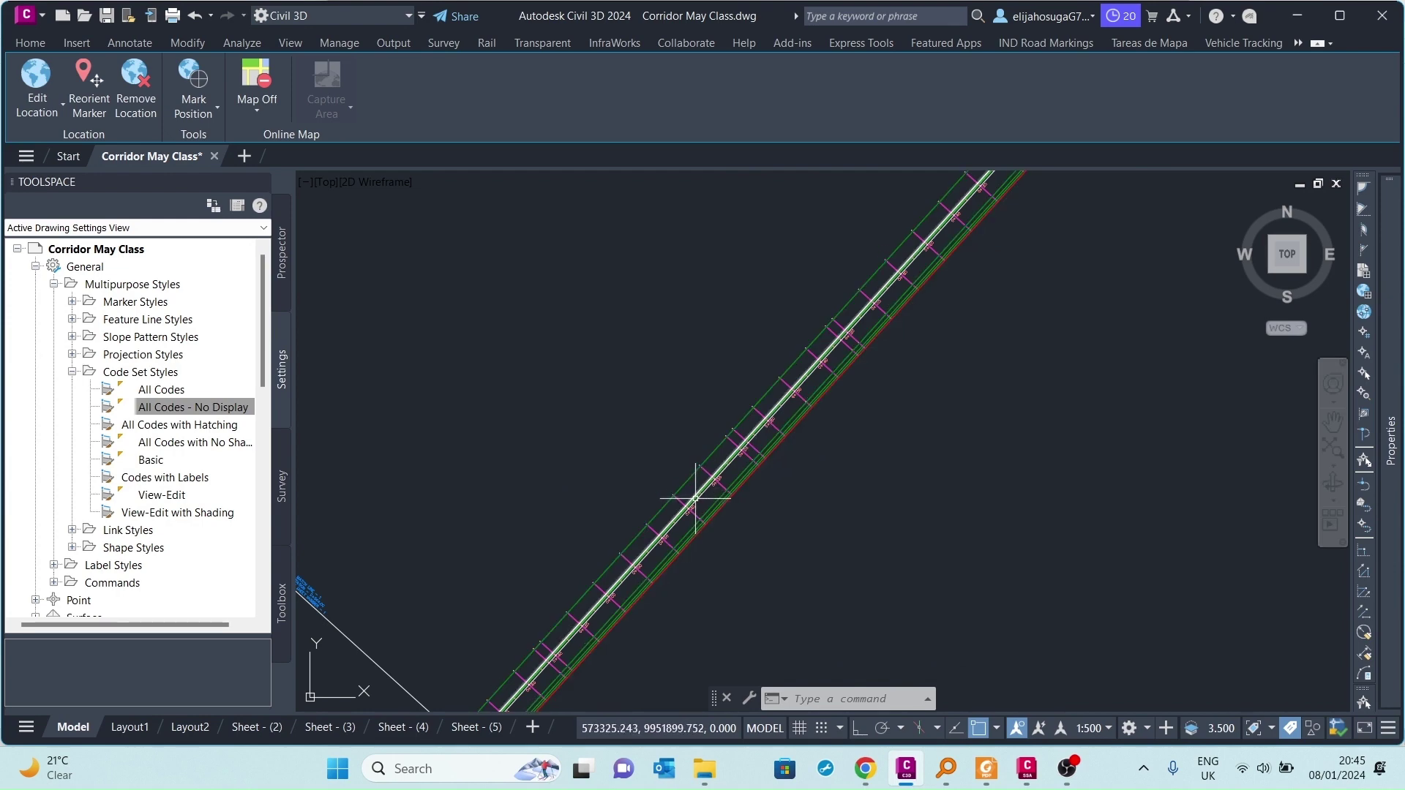
{"action": "scroll", "coordinate": [740, 382], "scroll_direction": "down", "scroll_amount": 3}
{"action": "scroll", "coordinate": [801, 324], "scroll_direction": "up", "scroll_amount": 1}
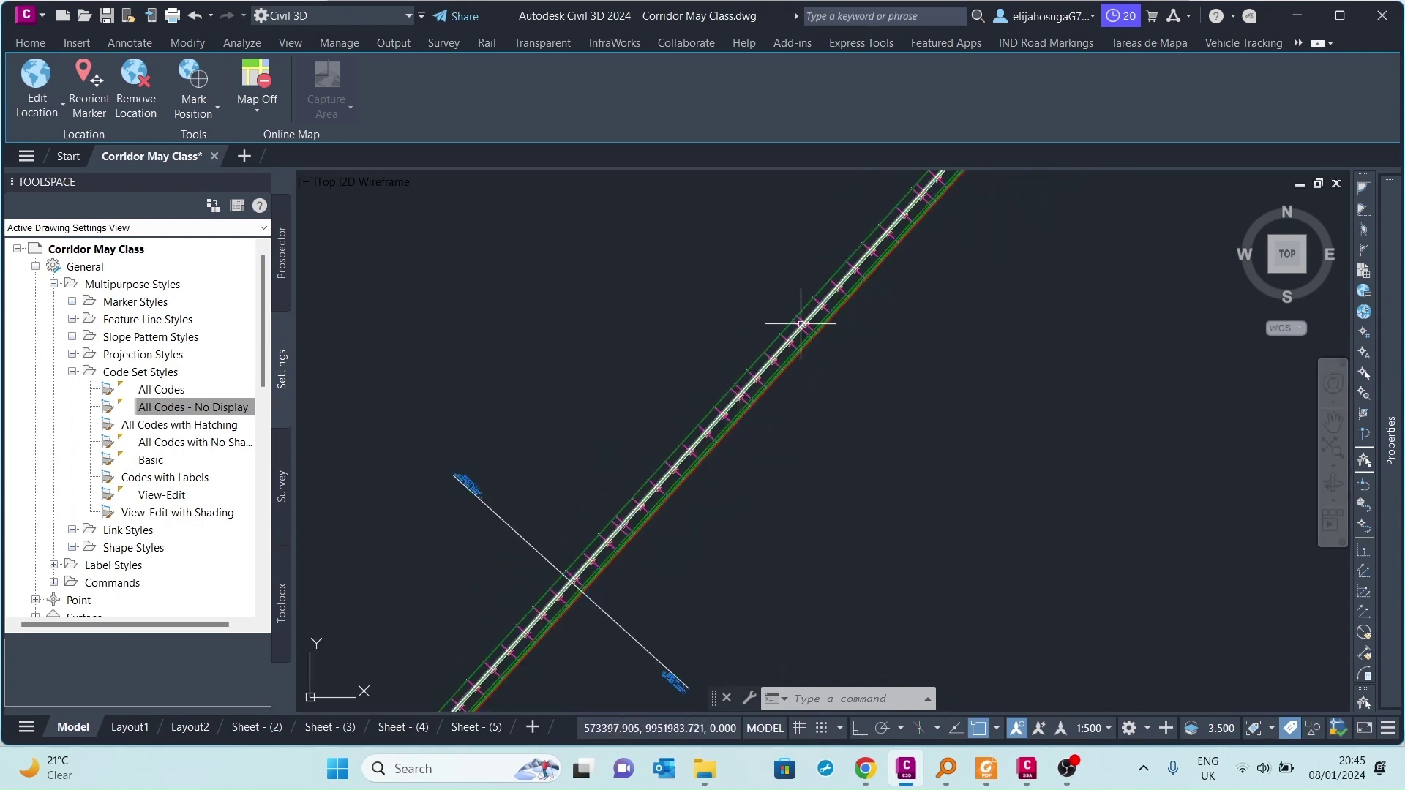
Hide the Toolspace to enlarge the drawing area
{"action": "left_click", "coordinate": [33, 45]}
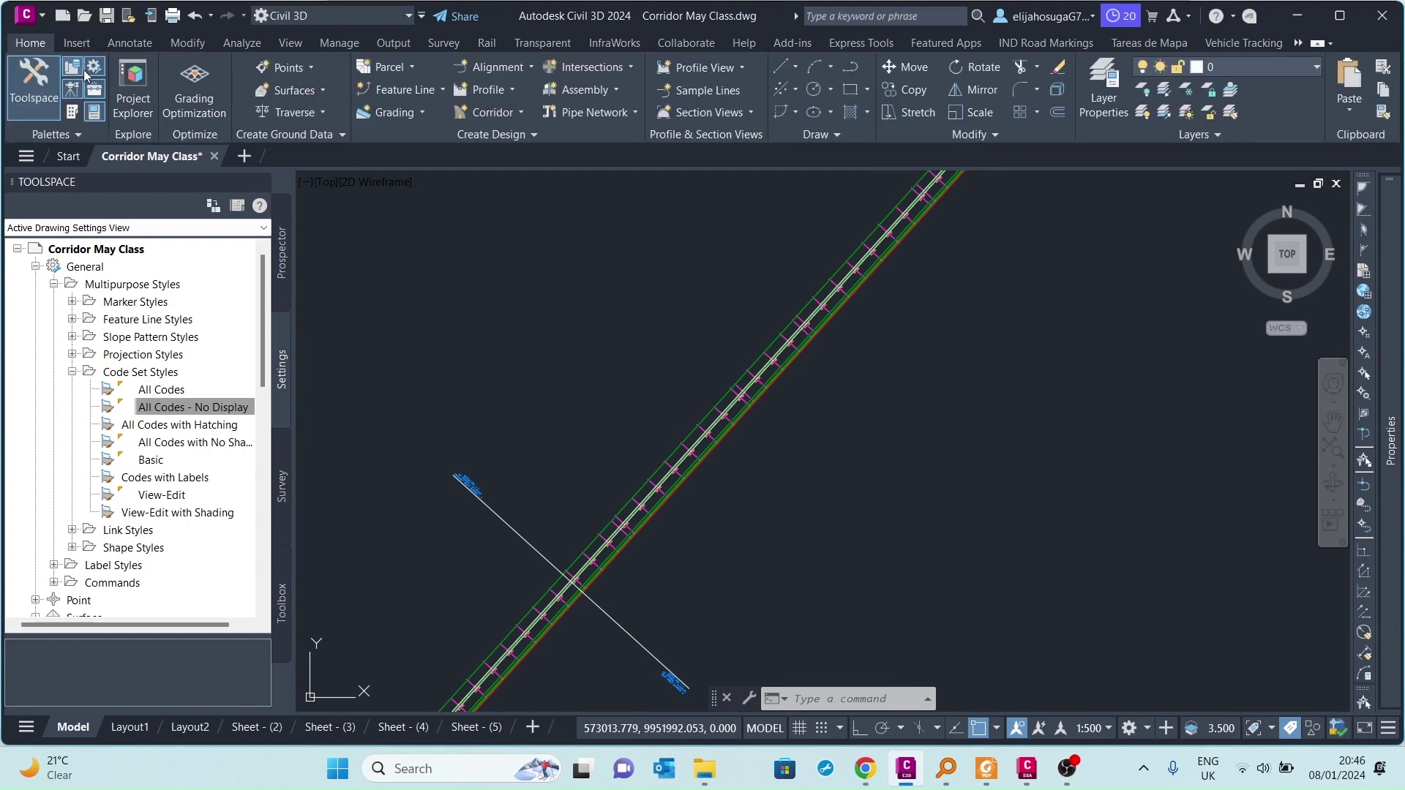
{"action": "left_click", "coordinate": [35, 106]}
Set the road corridor's code set style to View-Edit and check its display in plan
{"action": "scroll", "coordinate": [548, 508], "scroll_direction": "up", "scroll_amount": 5}
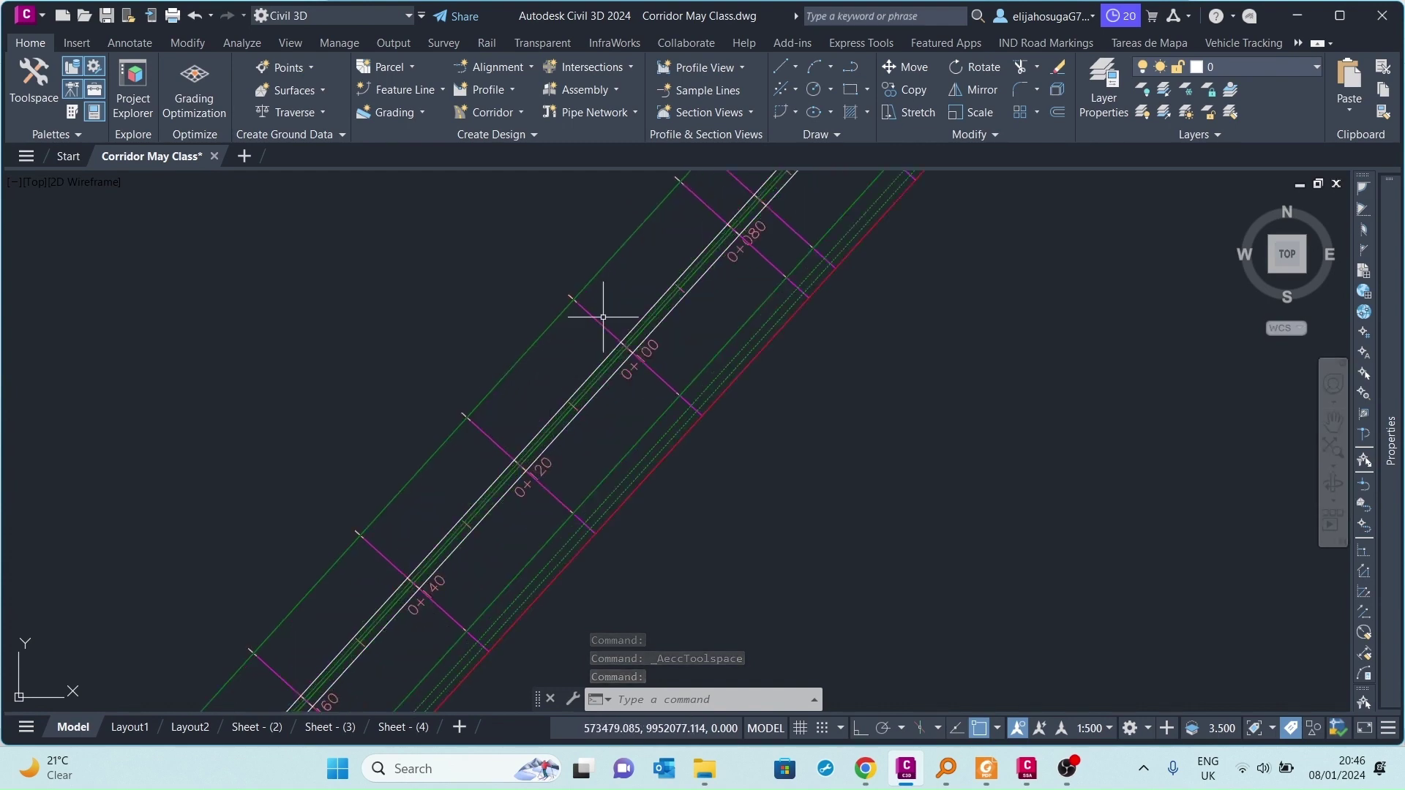
{"action": "left_click", "coordinate": [605, 322]}
{"action": "scroll", "coordinate": [502, 376], "scroll_direction": "down", "scroll_amount": 5}
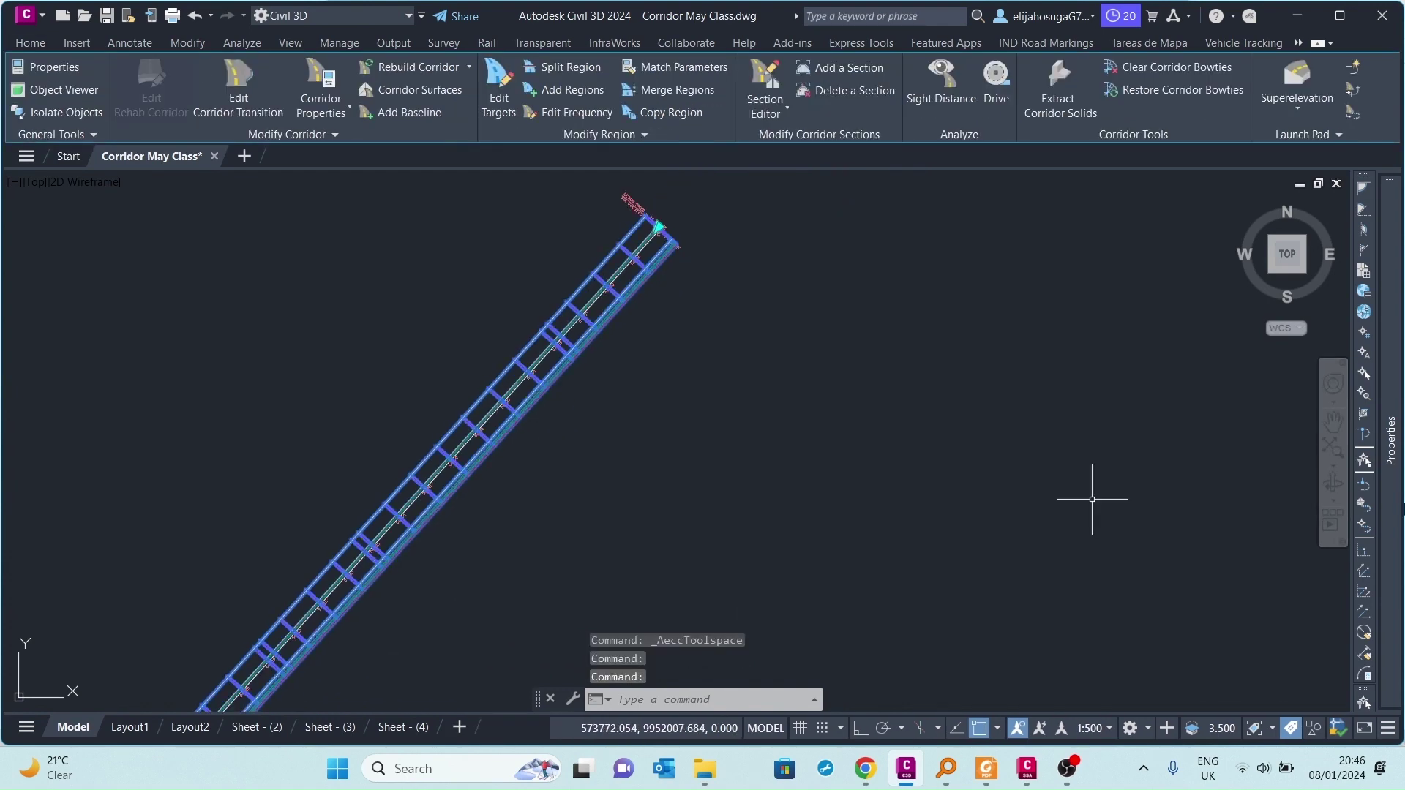
{"action": "mouse_move", "coordinate": [1391, 497]}
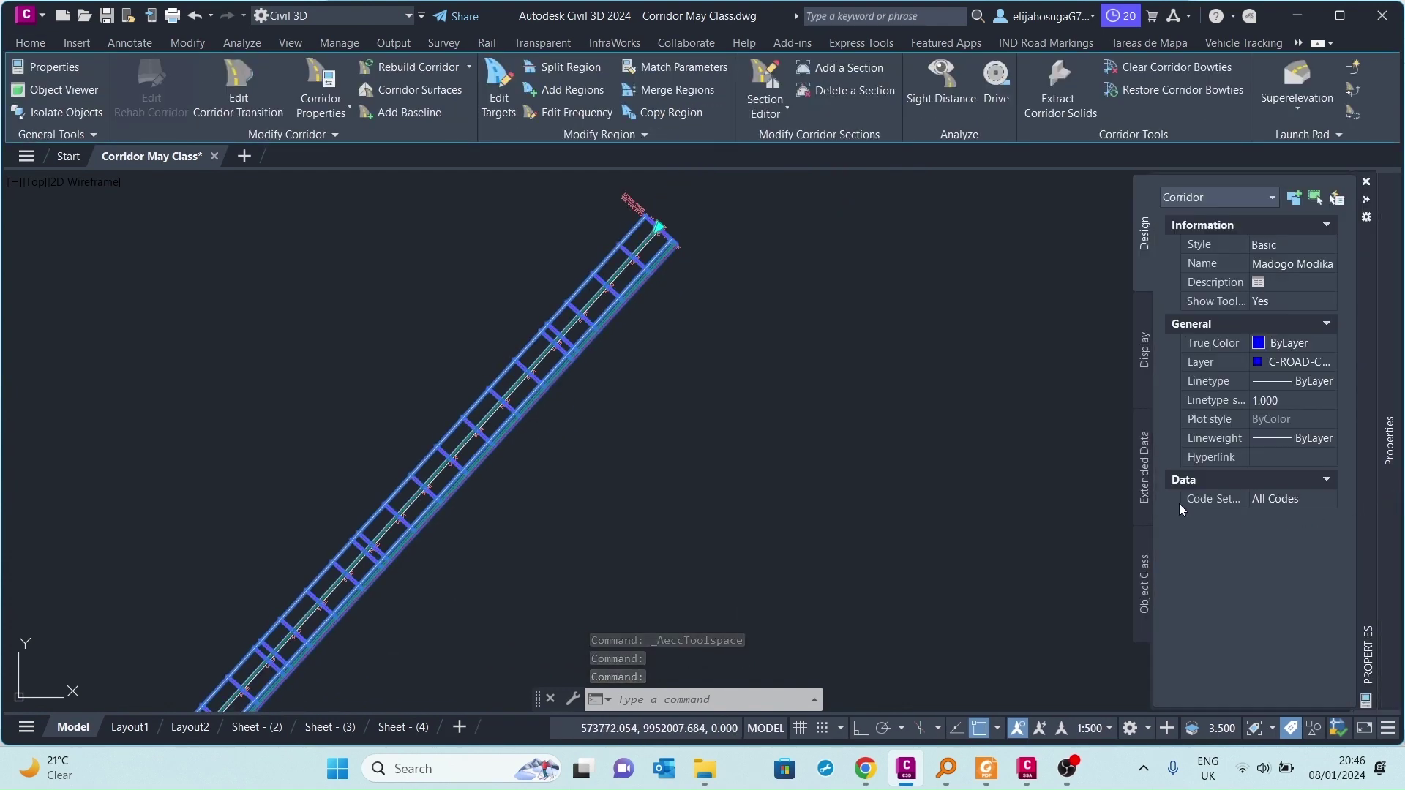
{"action": "scroll", "coordinate": [493, 323], "scroll_direction": "up", "scroll_amount": 5}
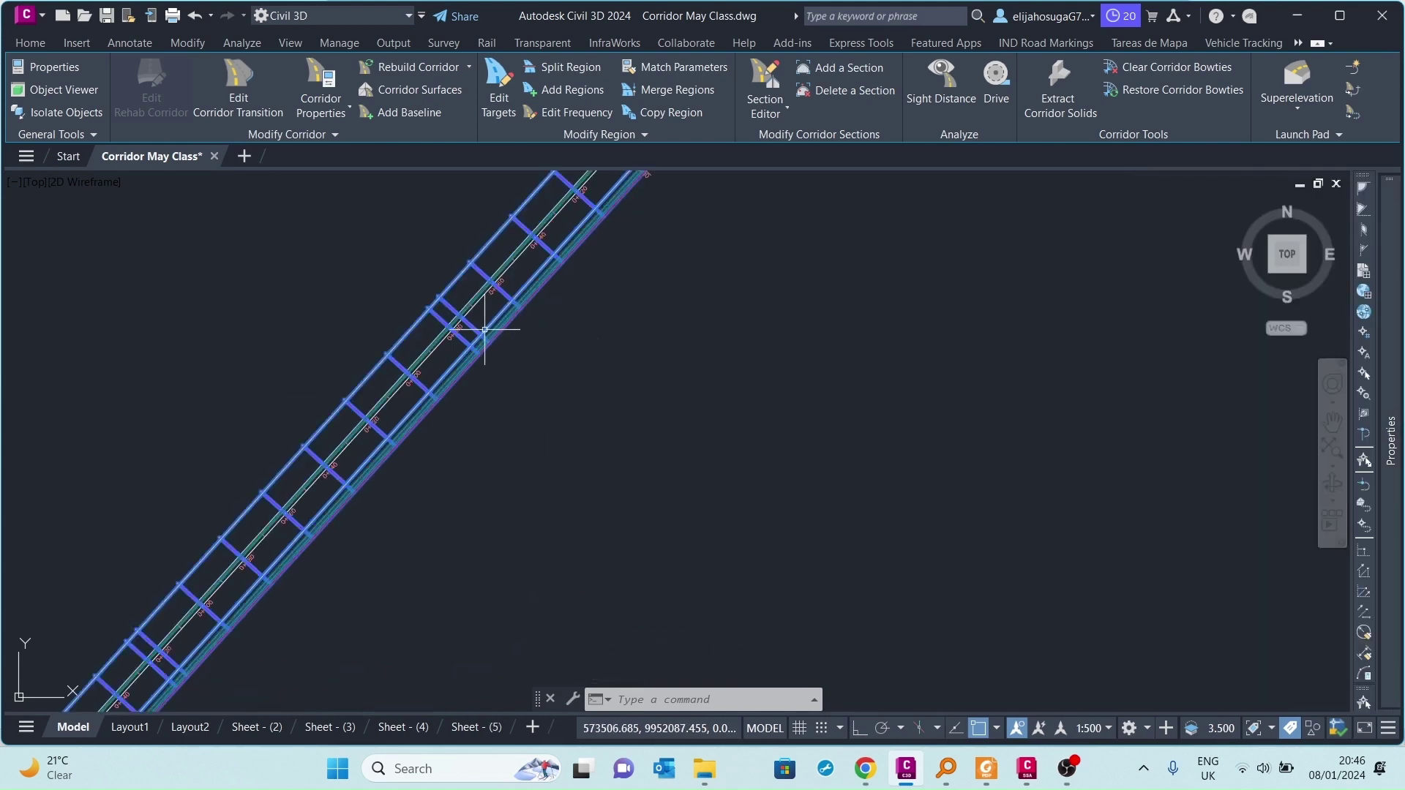
{"action": "scroll", "coordinate": [505, 396], "scroll_direction": "down", "scroll_amount": 5}
{"action": "mouse_move", "coordinate": [1399, 535]}
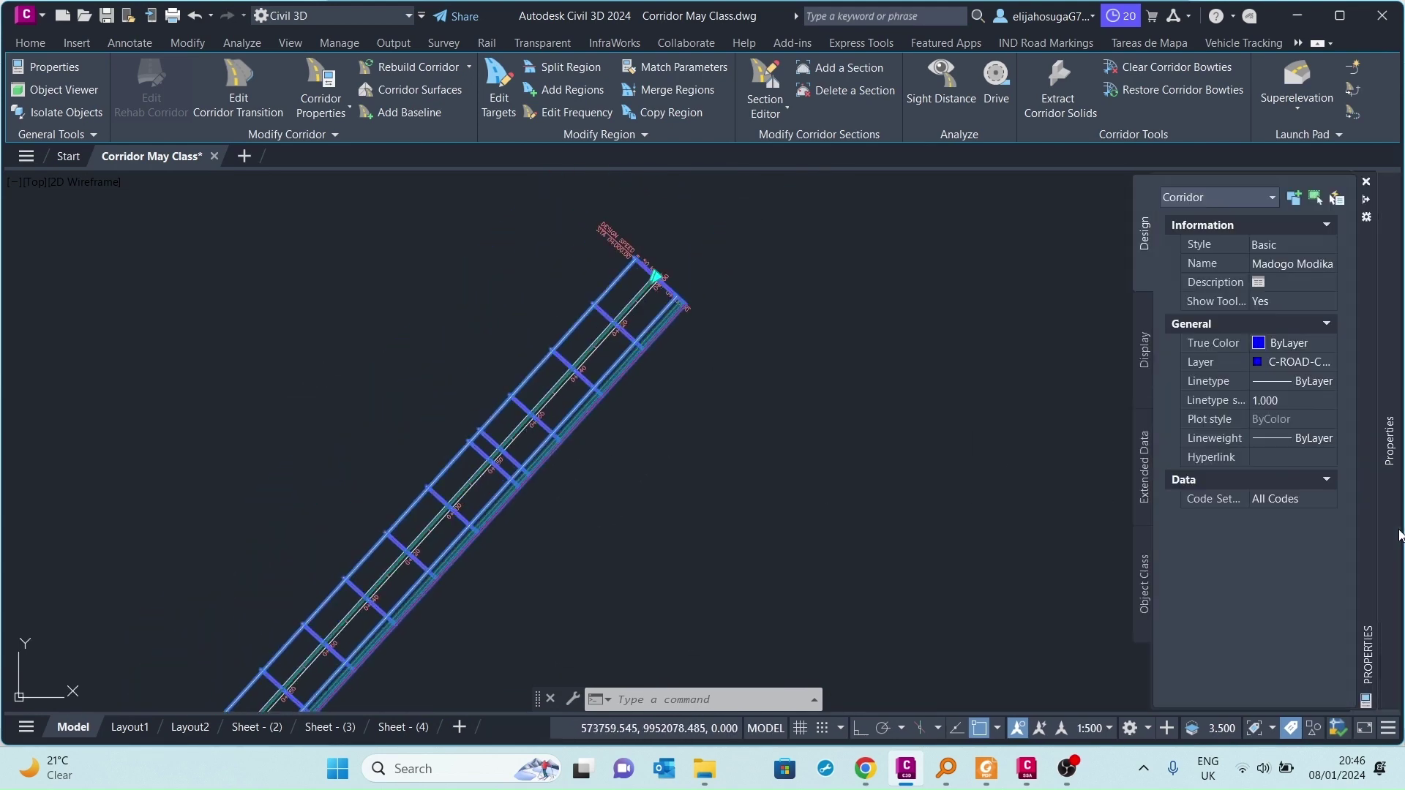
{"action": "left_click", "coordinate": [1277, 499]}
{"action": "left_click", "coordinate": [1289, 502]}
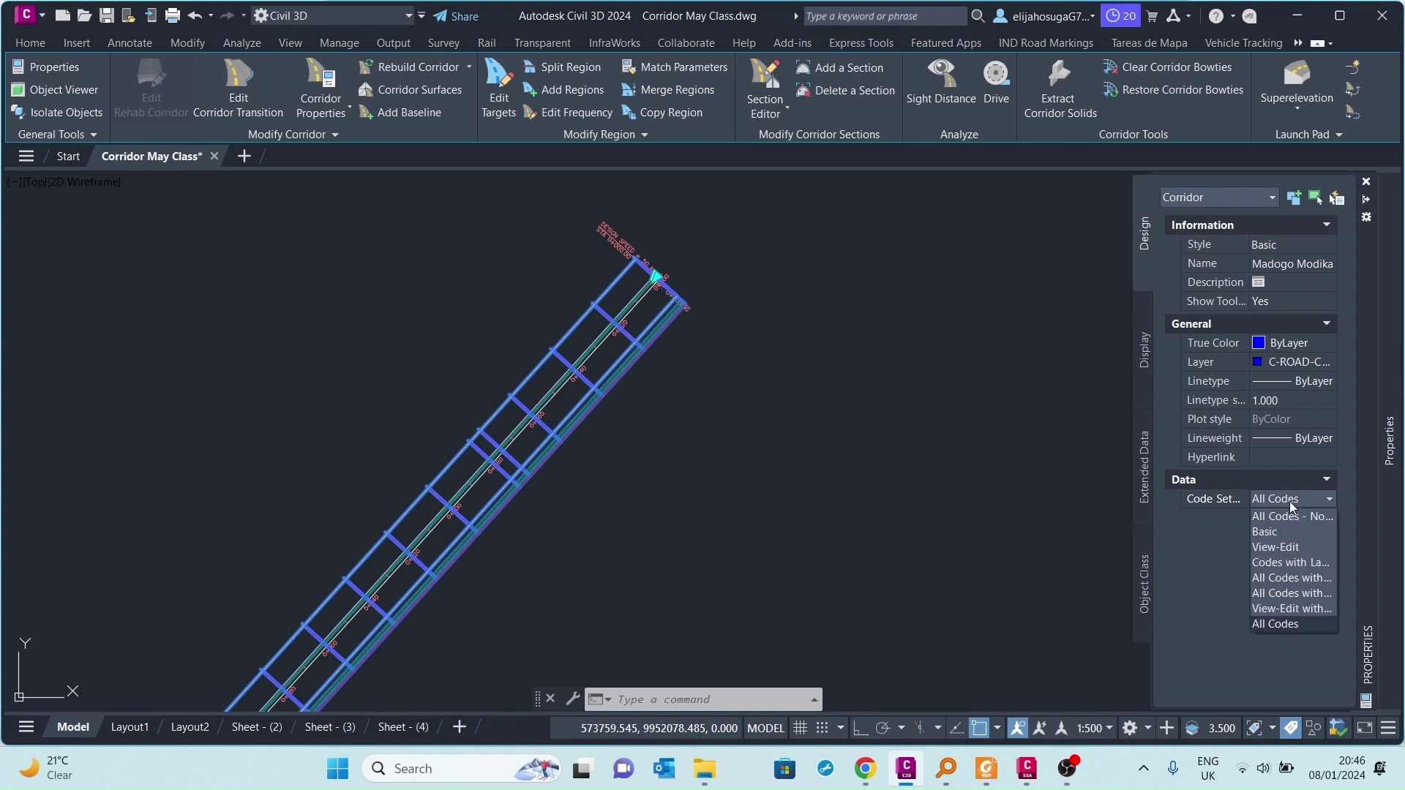
{"action": "left_click", "coordinate": [1281, 547]}
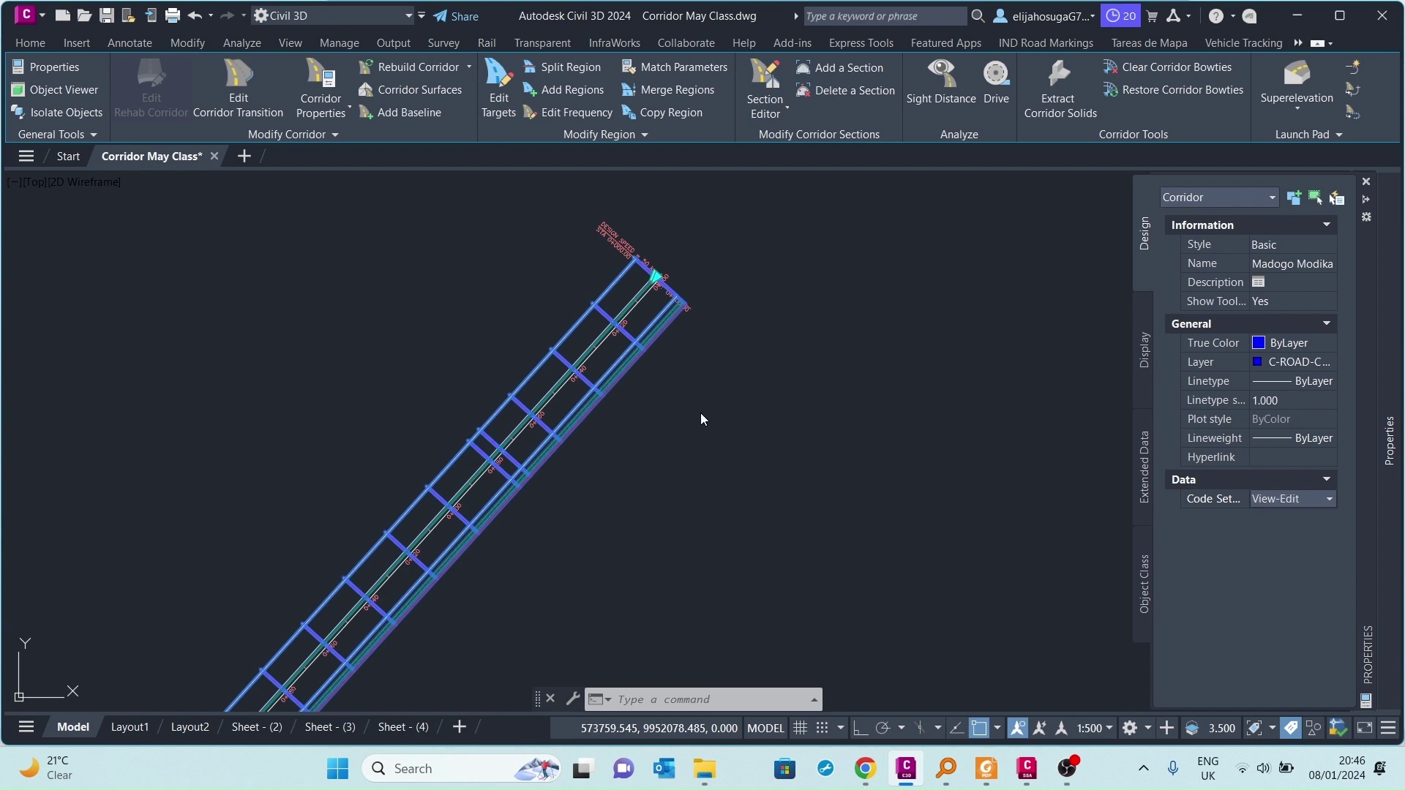
{"action": "key", "text": "ctrl+1"}
{"action": "scroll", "coordinate": [700, 413], "scroll_direction": "down", "scroll_amount": 2}
{"action": "scroll", "coordinate": [685, 412], "scroll_direction": "up", "scroll_amount": 2}
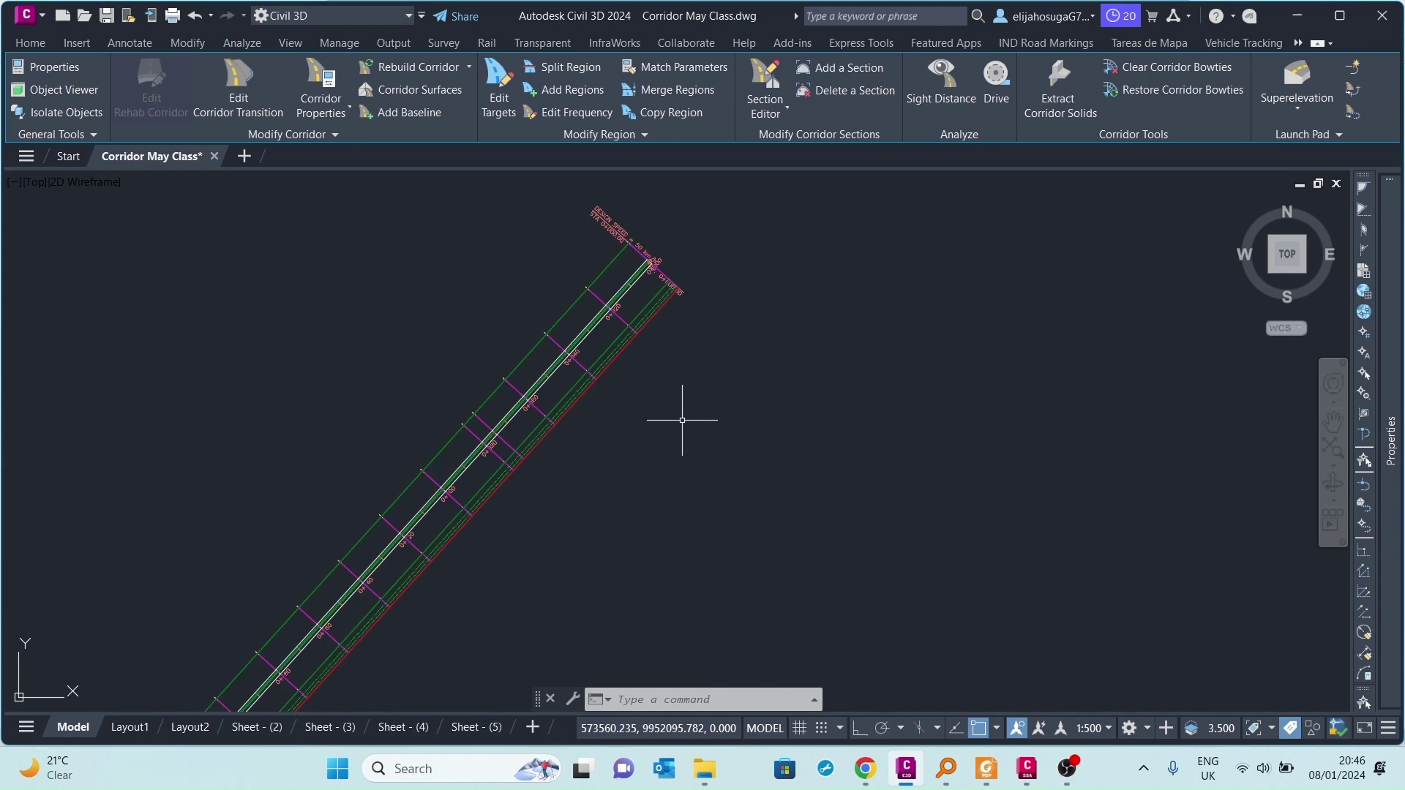
{"action": "key", "text": "Escape"}
{"action": "scroll", "coordinate": [628, 409], "scroll_direction": "down", "scroll_amount": 1}
{"action": "scroll", "coordinate": [587, 368], "scroll_direction": "up", "scroll_amount": 1}
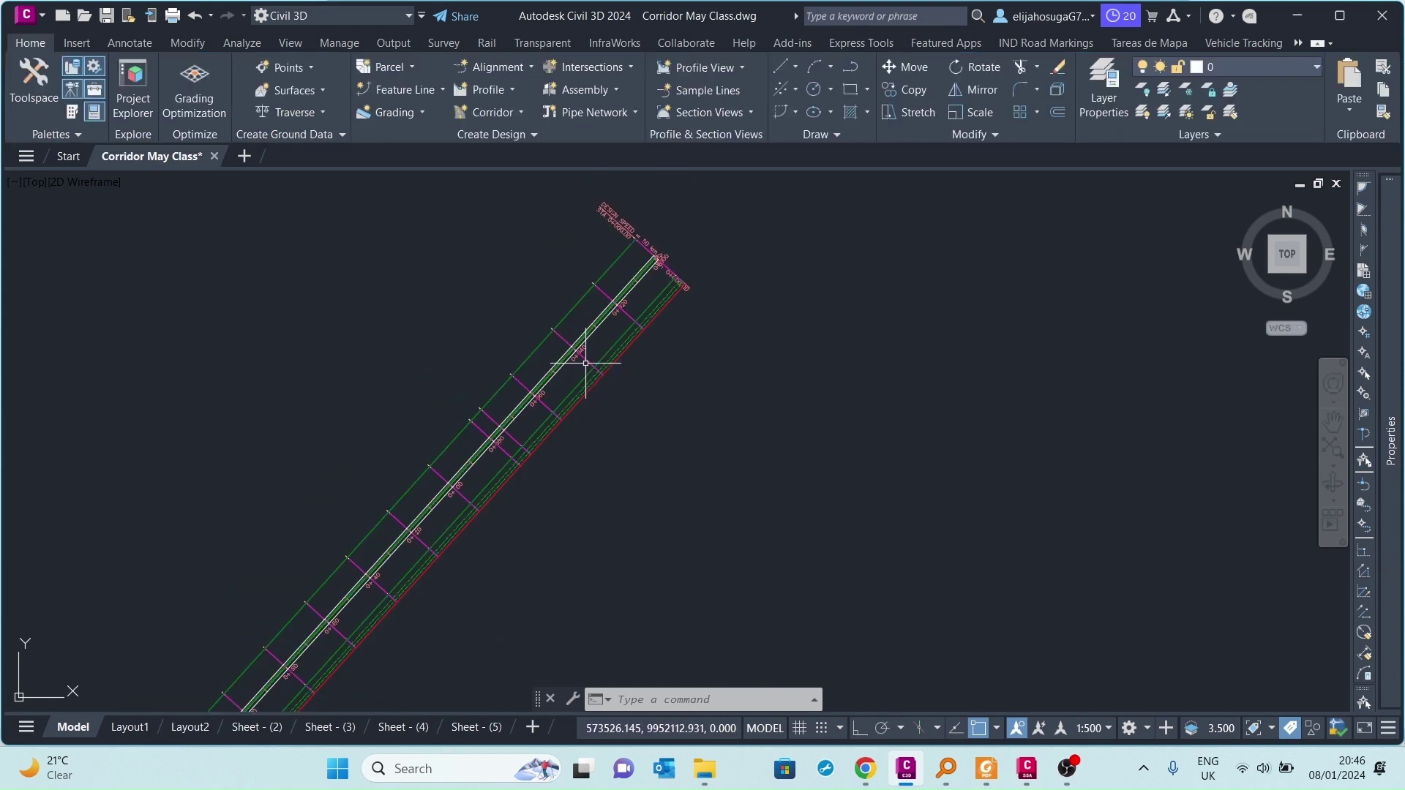
Set the road corridor's code set style to the second "All Codes with..." option in the list
{"action": "left_click", "coordinate": [589, 362]}
{"action": "mouse_move", "coordinate": [1398, 619]}
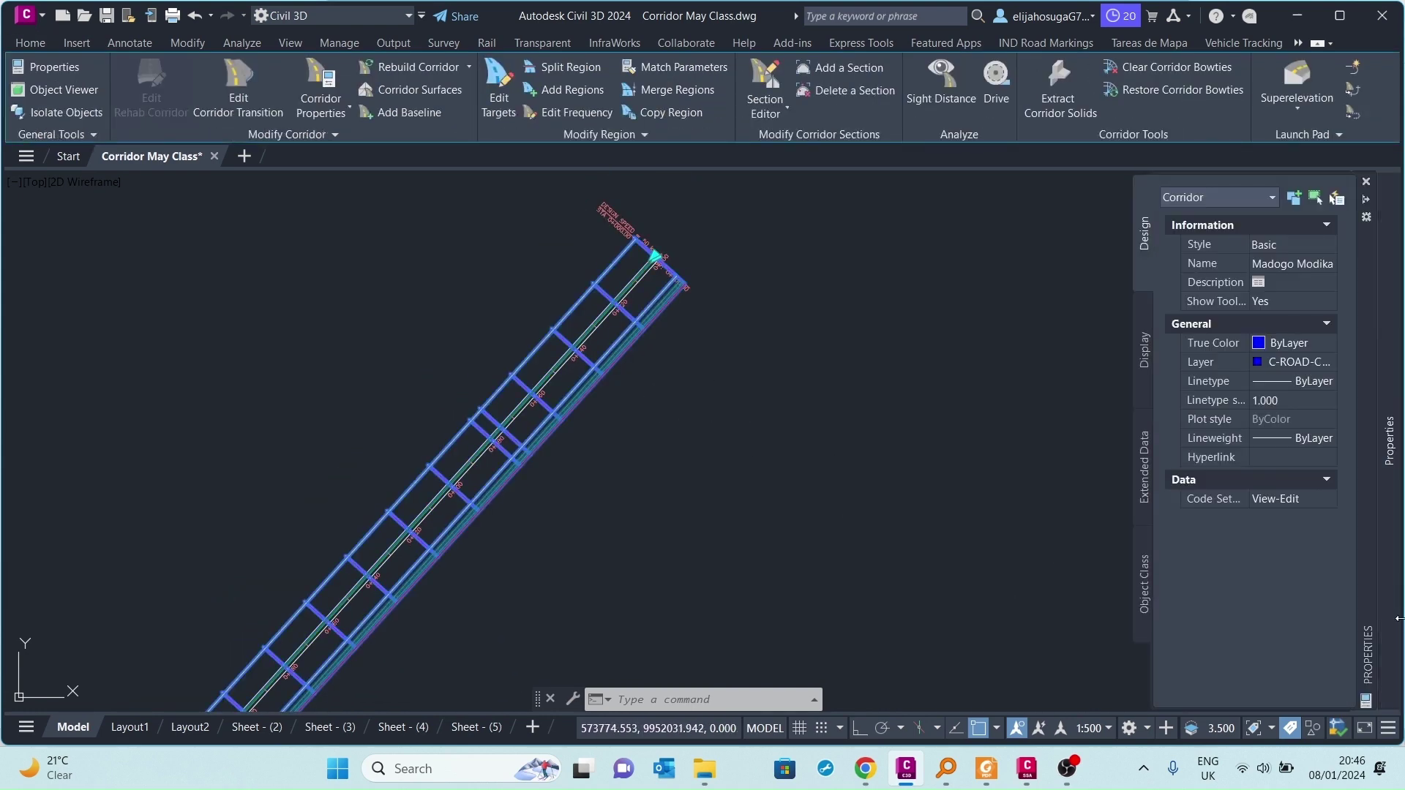
{"action": "left_click", "coordinate": [1278, 499]}
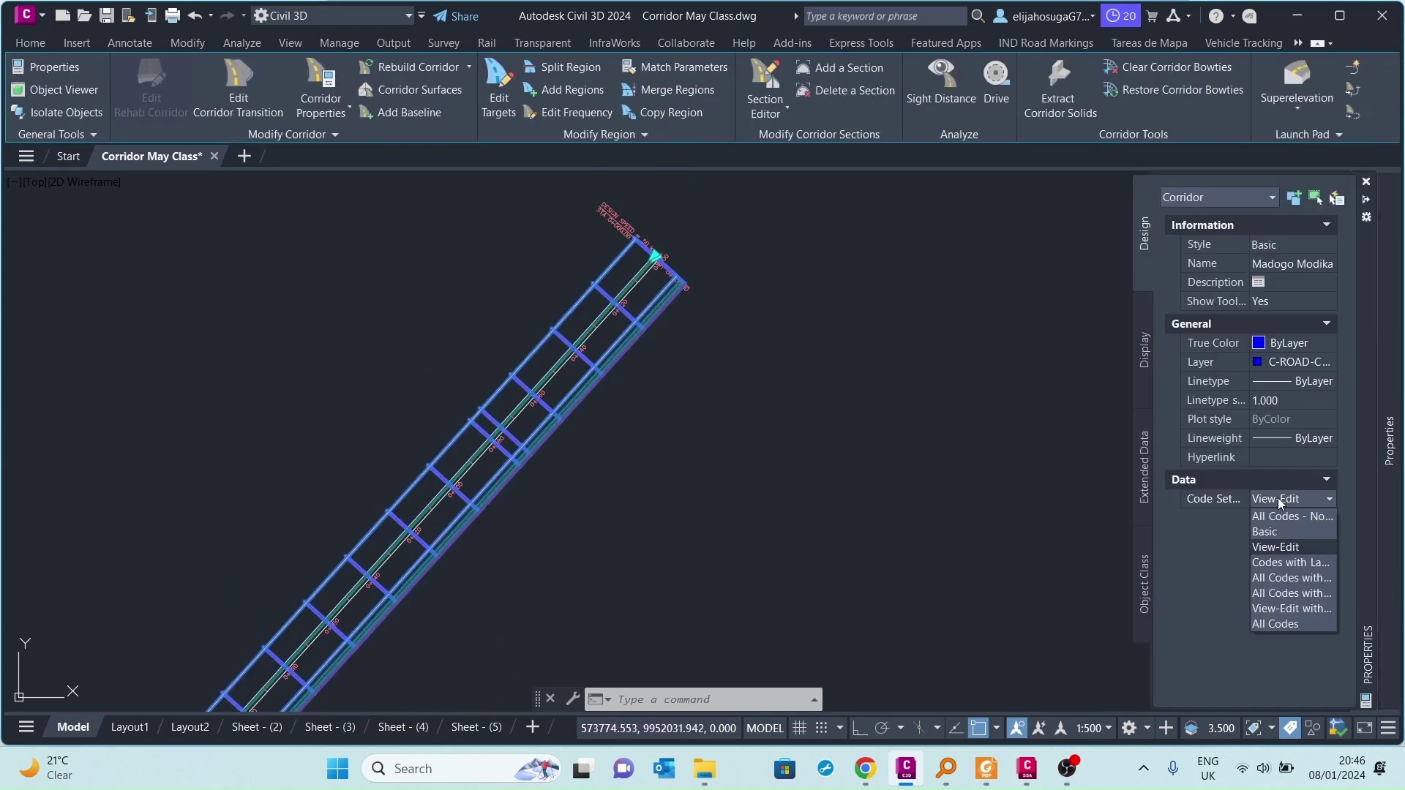
{"action": "left_click", "coordinate": [1297, 593]}
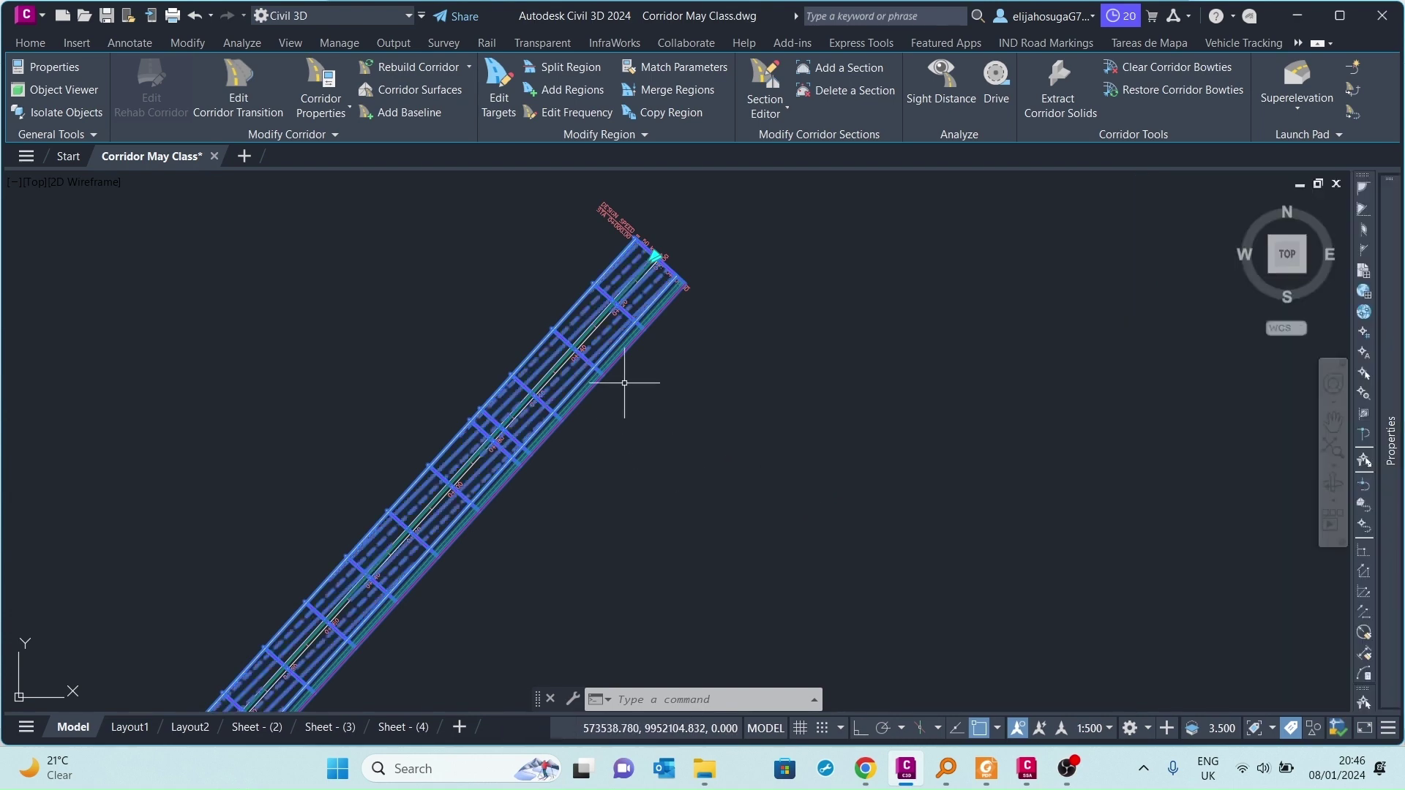
Examine the corridor's dashed lines, feature lines and station labels along the road in plan
{"action": "scroll", "coordinate": [627, 393], "scroll_direction": "up", "scroll_amount": 5}
{"action": "key", "text": "Escape"}
{"action": "scroll", "coordinate": [753, 402], "scroll_direction": "down", "scroll_amount": 2}
{"action": "scroll", "coordinate": [684, 470], "scroll_direction": "up", "scroll_amount": 2}
{"action": "scroll", "coordinate": [668, 464], "scroll_direction": "down", "scroll_amount": 3}
{"action": "scroll", "coordinate": [644, 488], "scroll_direction": "up", "scroll_amount": 1}
{"action": "scroll", "coordinate": [622, 486], "scroll_direction": "up", "scroll_amount": 4}
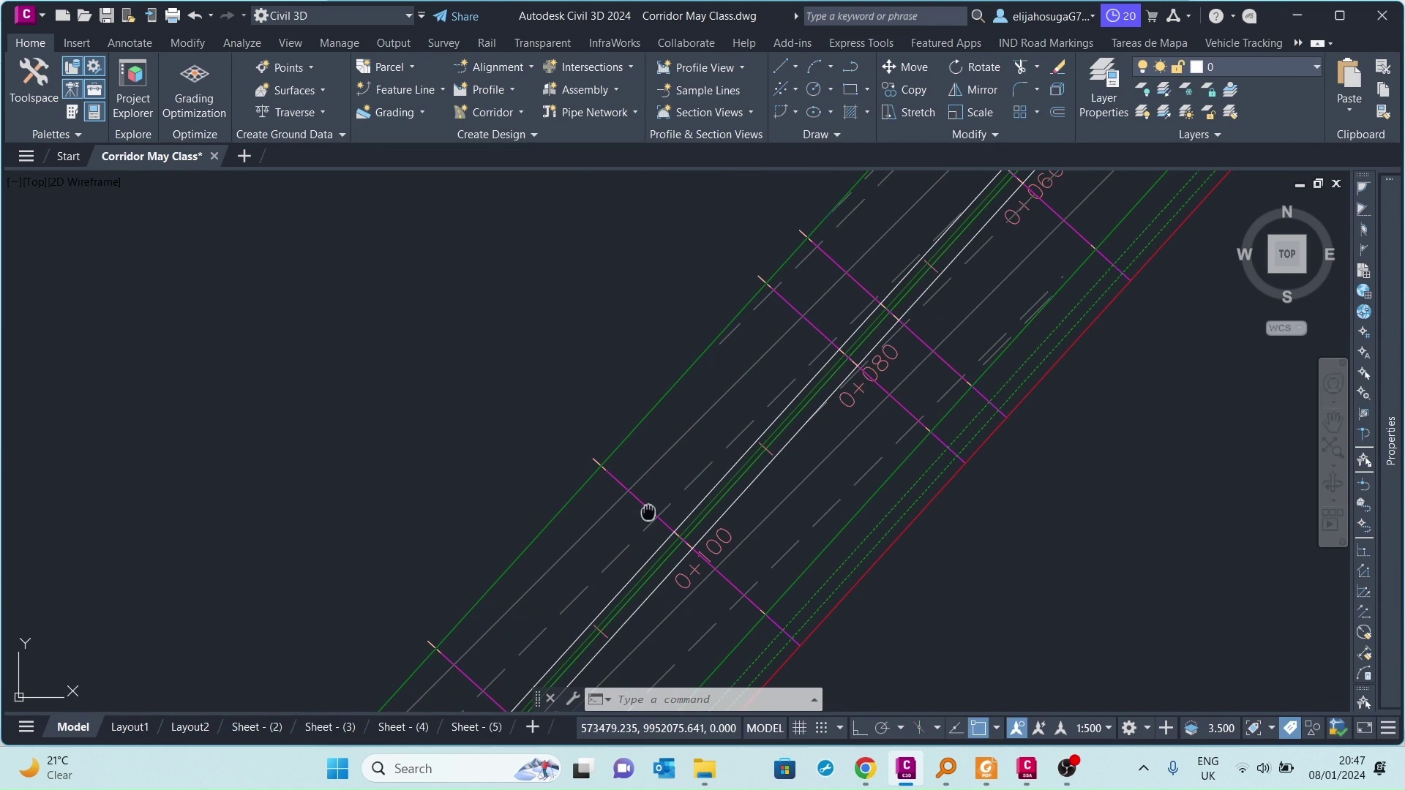
{"action": "scroll", "coordinate": [659, 479], "scroll_direction": "down", "scroll_amount": 4}
{"action": "scroll", "coordinate": [692, 472], "scroll_direction": "down", "scroll_amount": 2}
{"action": "scroll", "coordinate": [580, 558], "scroll_direction": "up", "scroll_amount": 5}
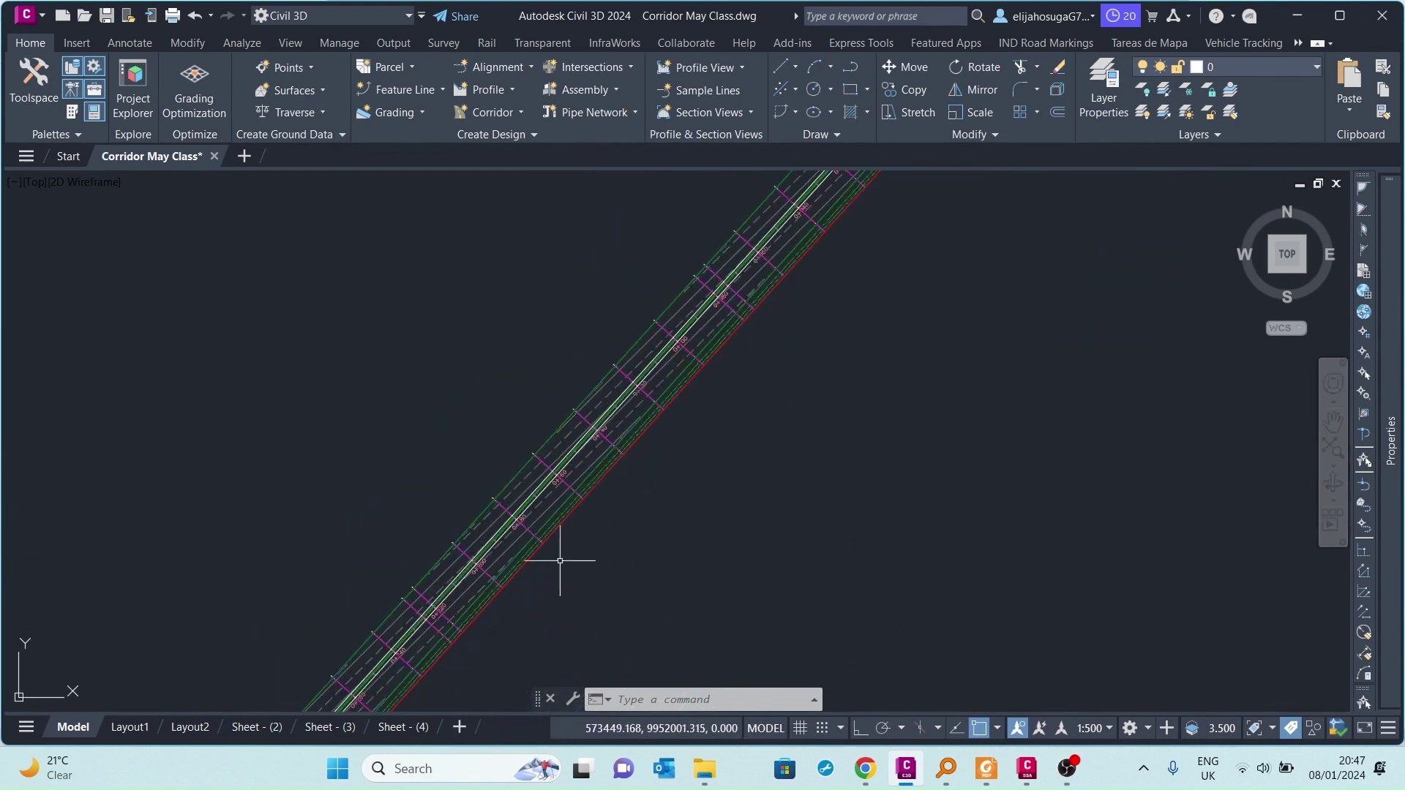
{"action": "scroll", "coordinate": [526, 440], "scroll_direction": "down", "scroll_amount": 3}
{"action": "scroll", "coordinate": [542, 410], "scroll_direction": "down", "scroll_amount": 4}
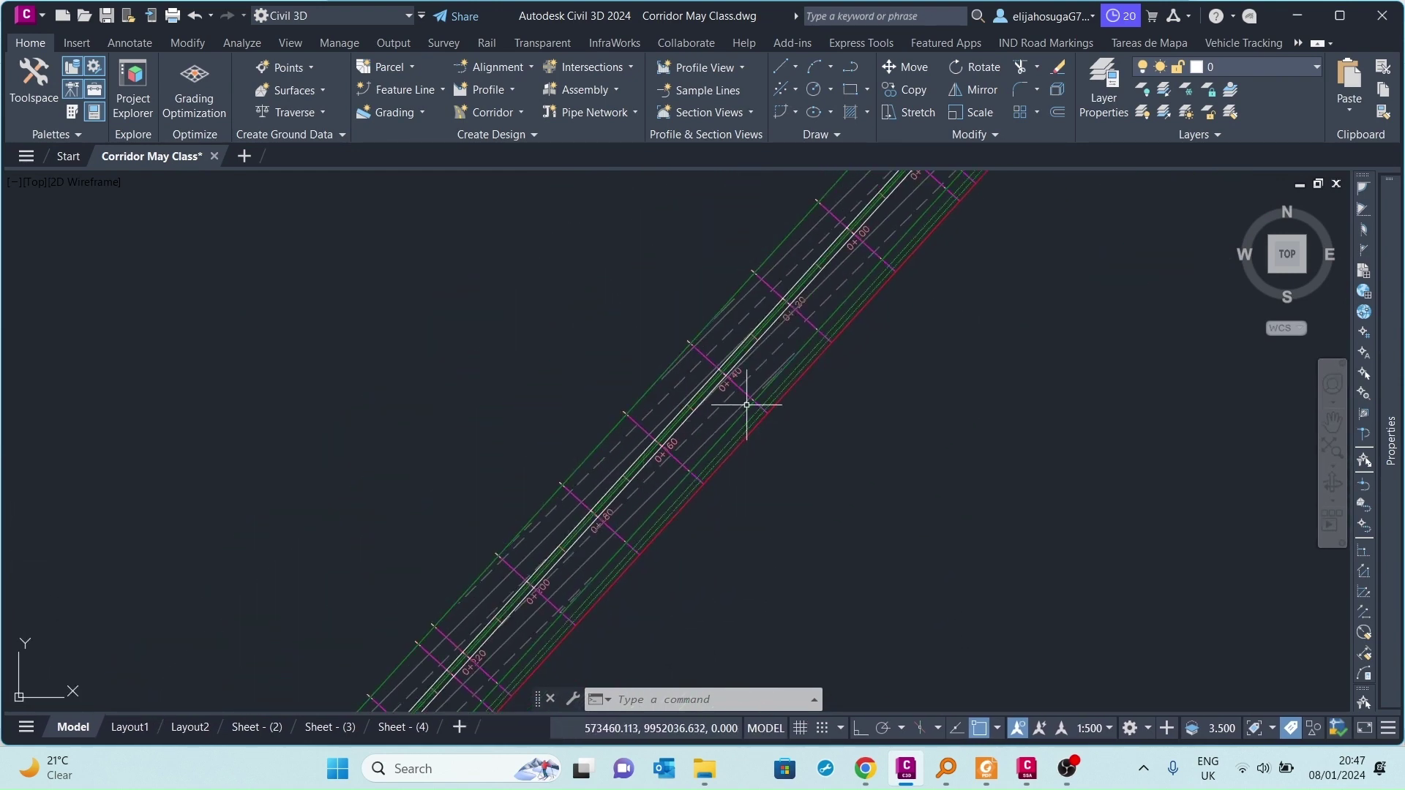
{"action": "middle_click_drag", "start_coordinate": [745, 395], "coordinate": [747, 408]}
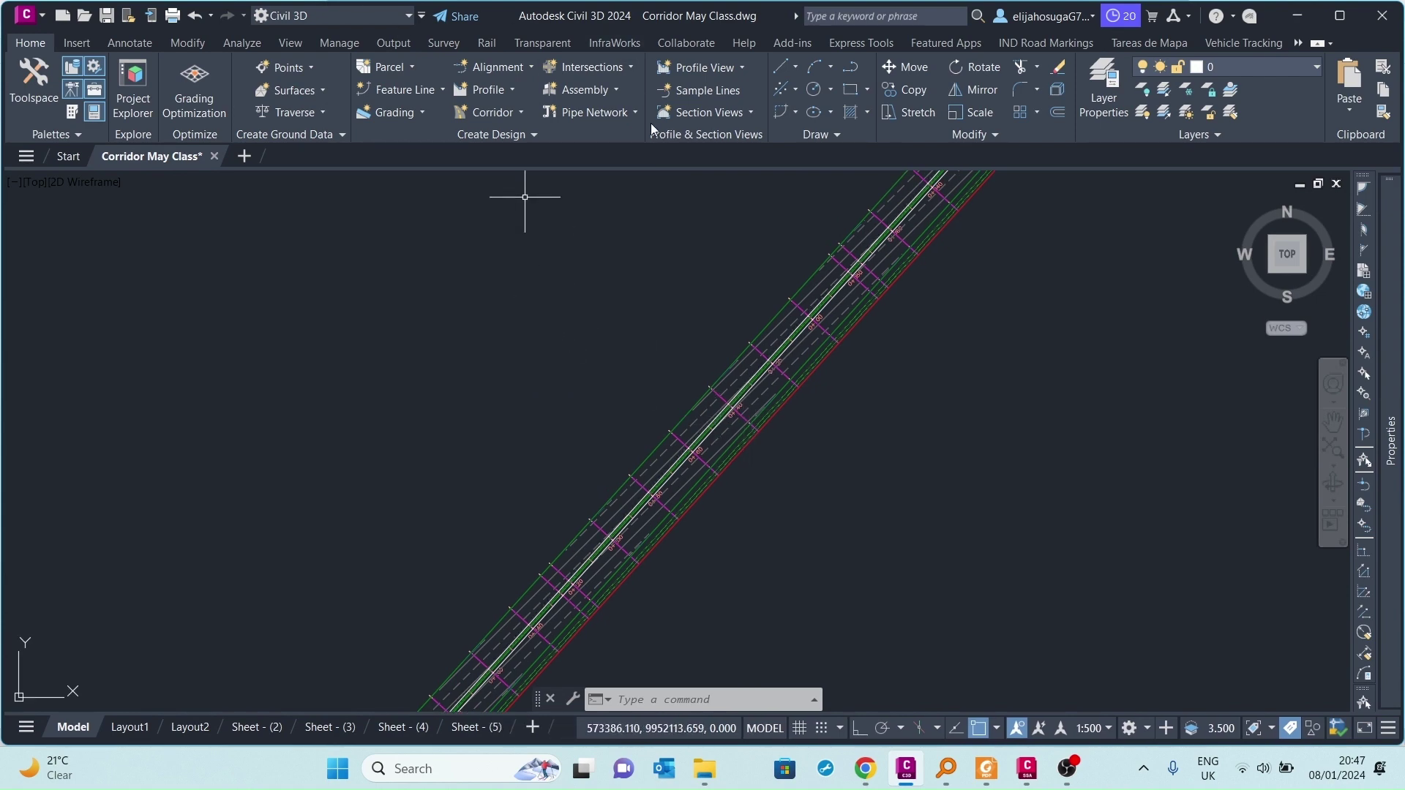
{"action": "scroll", "coordinate": [743, 326], "scroll_direction": "down", "scroll_amount": 4}
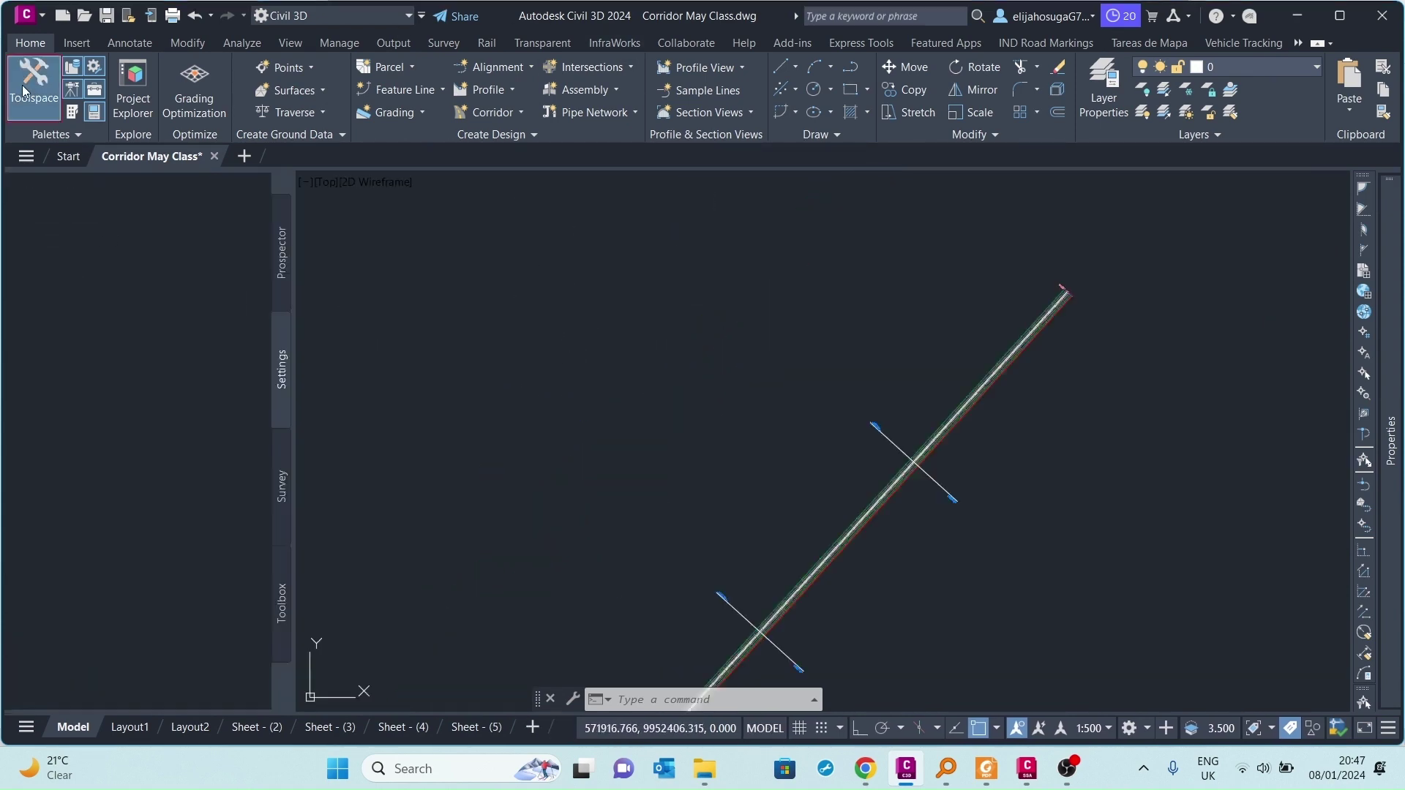
Show the Toolspace and expand the drawing's General multipurpose styles down to the list of code set styles
{"action": "left_click", "coordinate": [29, 86]}
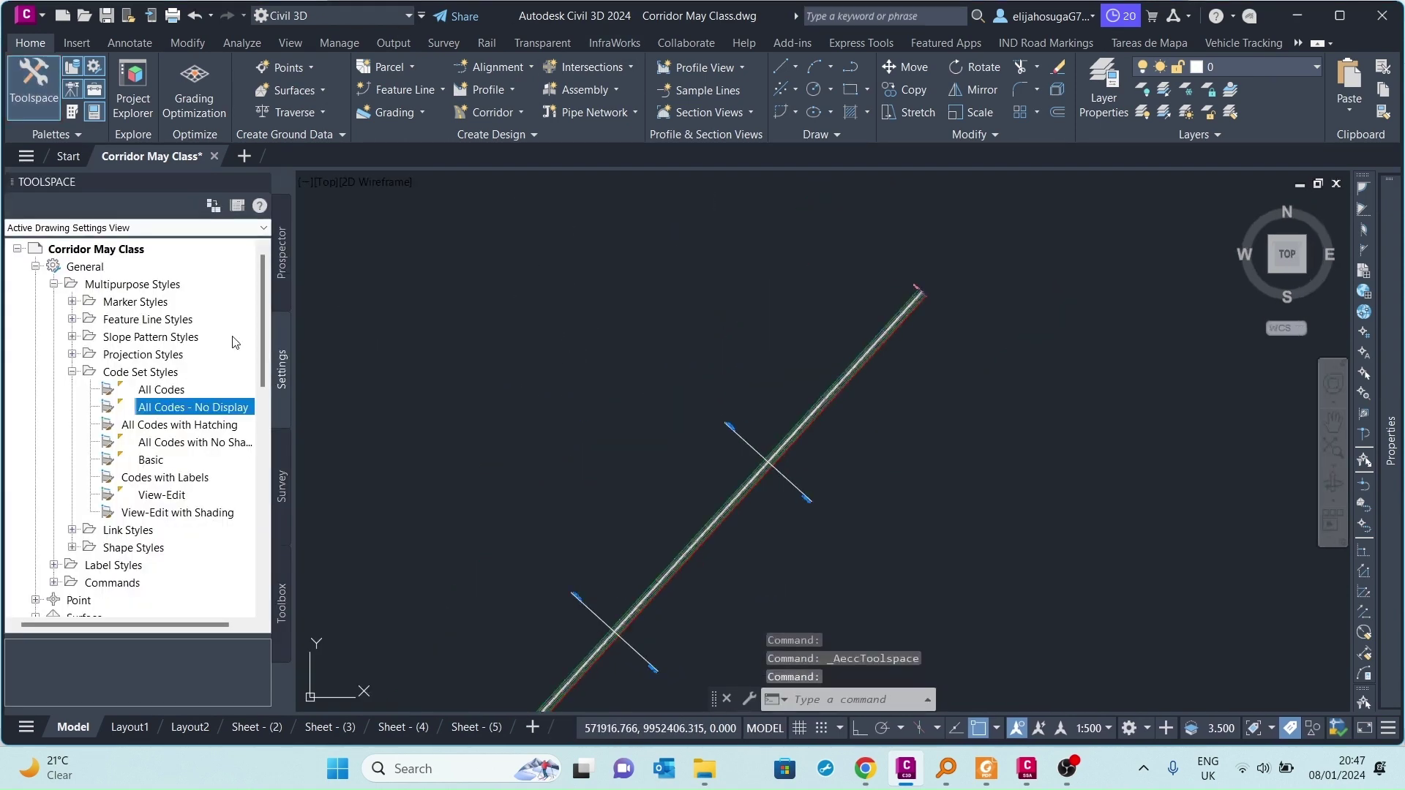
{"action": "left_click", "coordinate": [281, 252]}
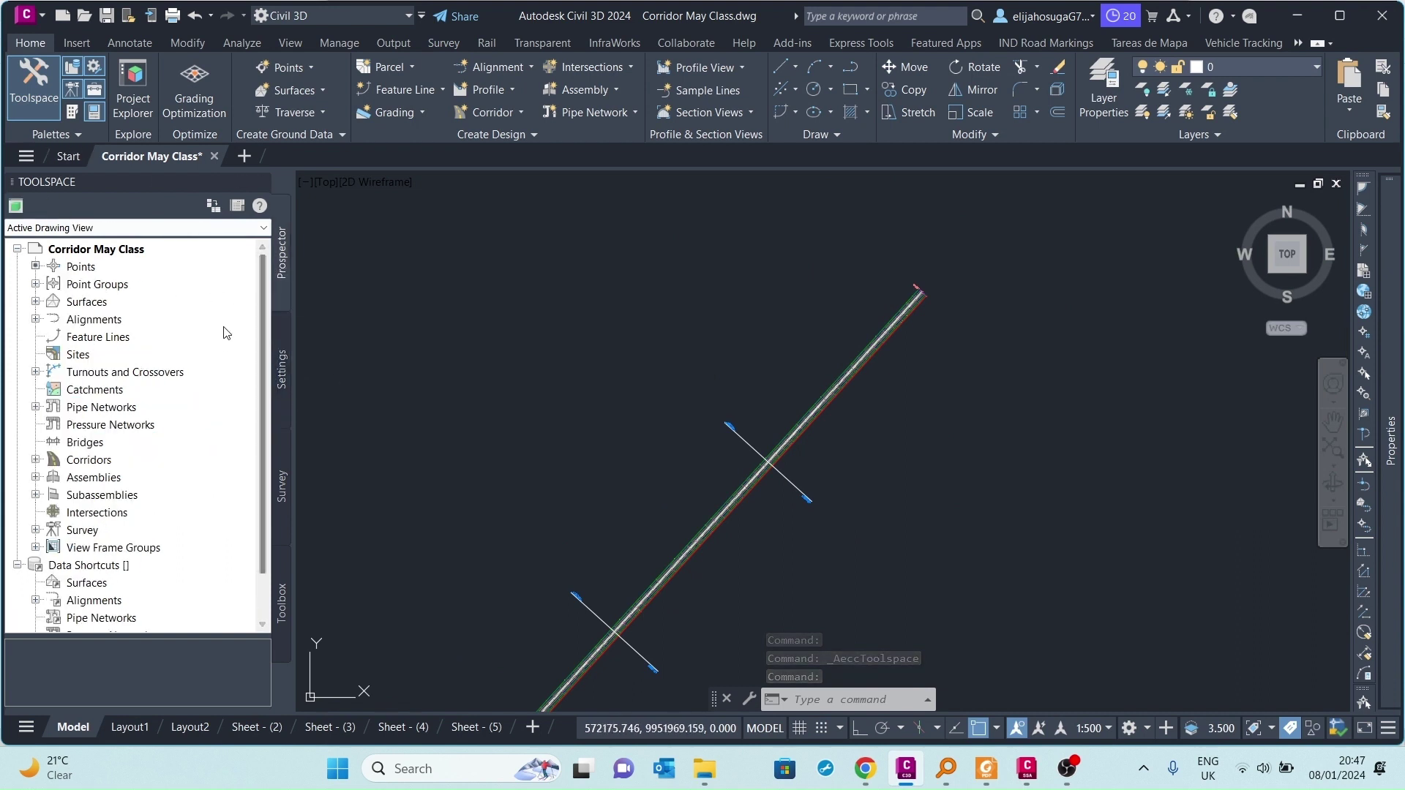
{"action": "left_click", "coordinate": [287, 377]}
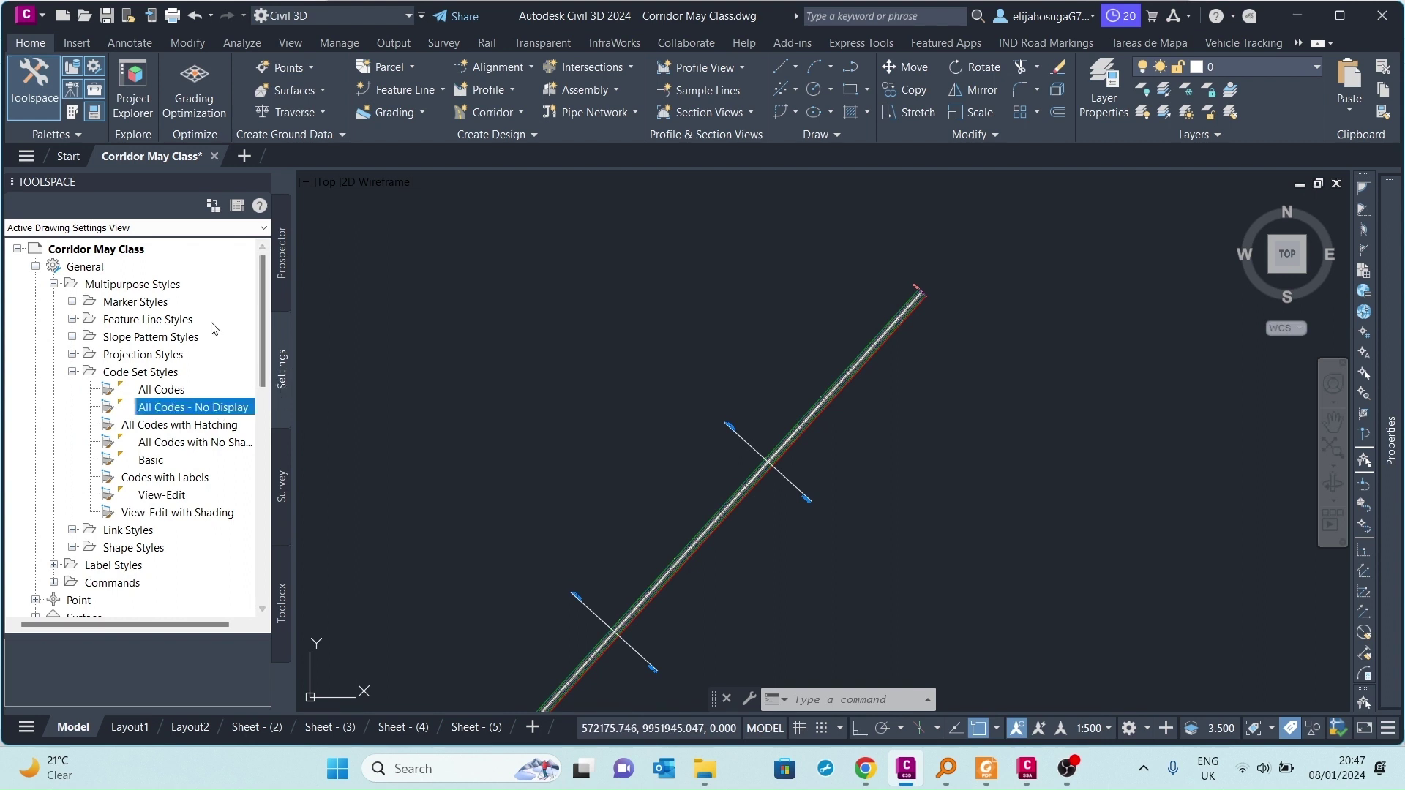
{"action": "left_click", "coordinate": [54, 284]}
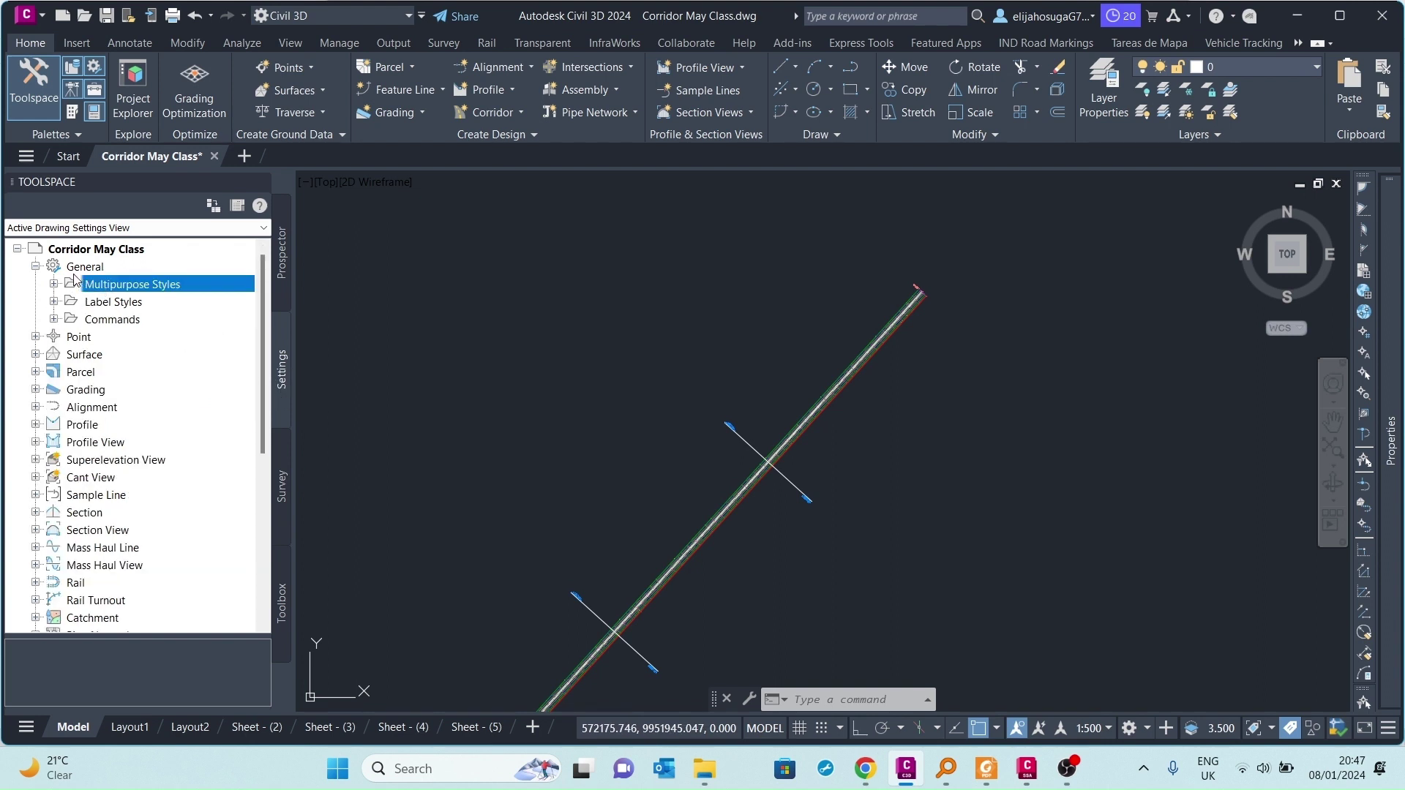
{"action": "left_click", "coordinate": [35, 268]}
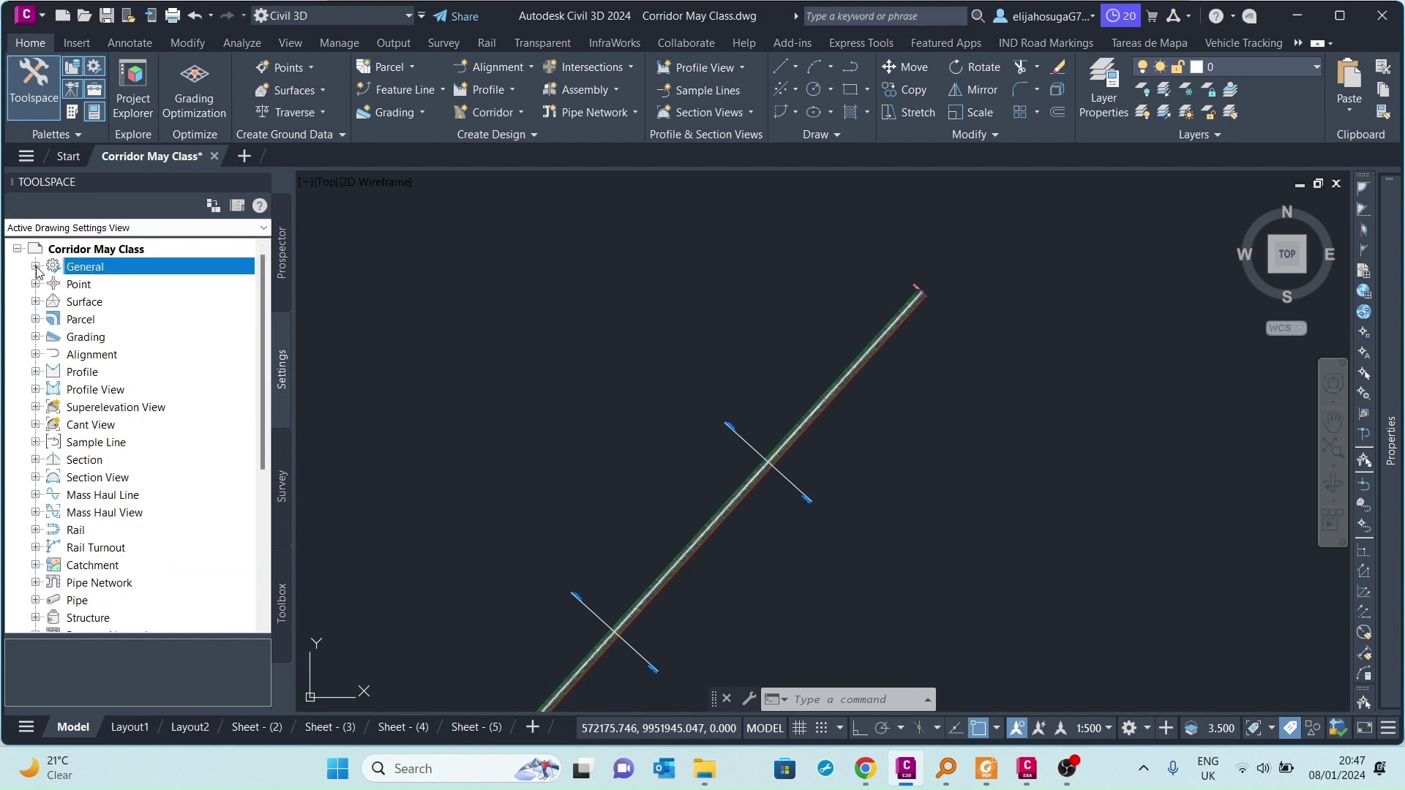
{"action": "left_click", "coordinate": [34, 267]}
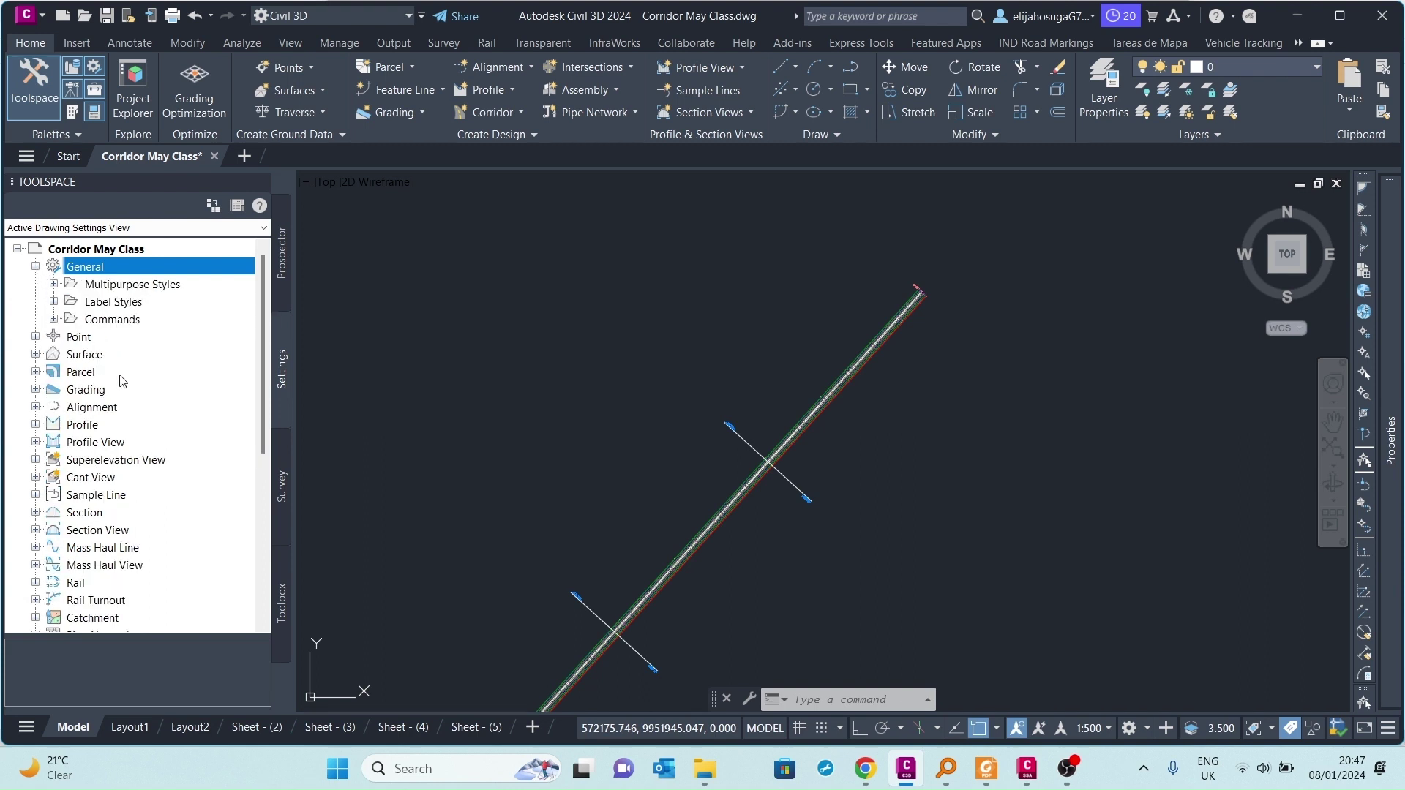
{"action": "left_click", "coordinate": [53, 285]}
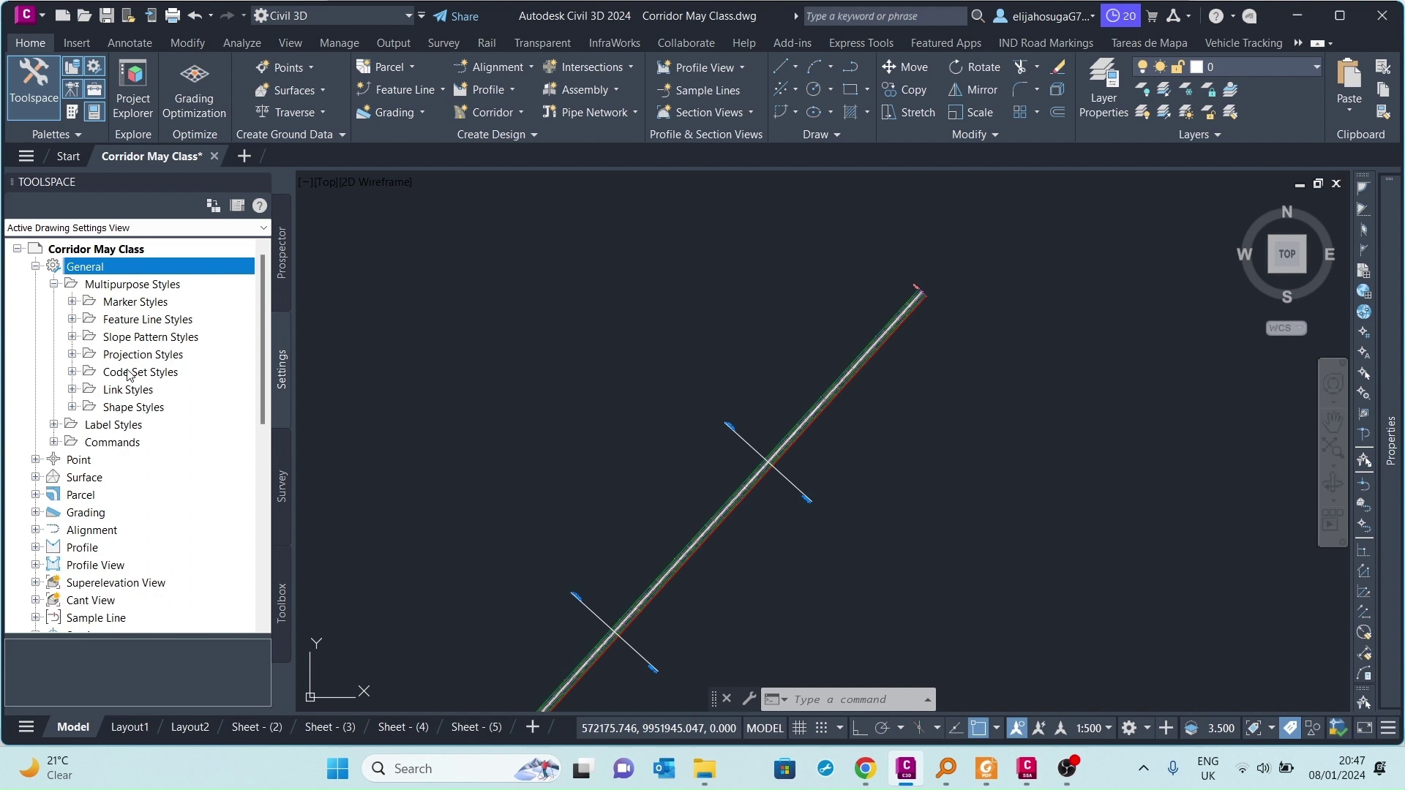
{"action": "left_click", "coordinate": [73, 372]}
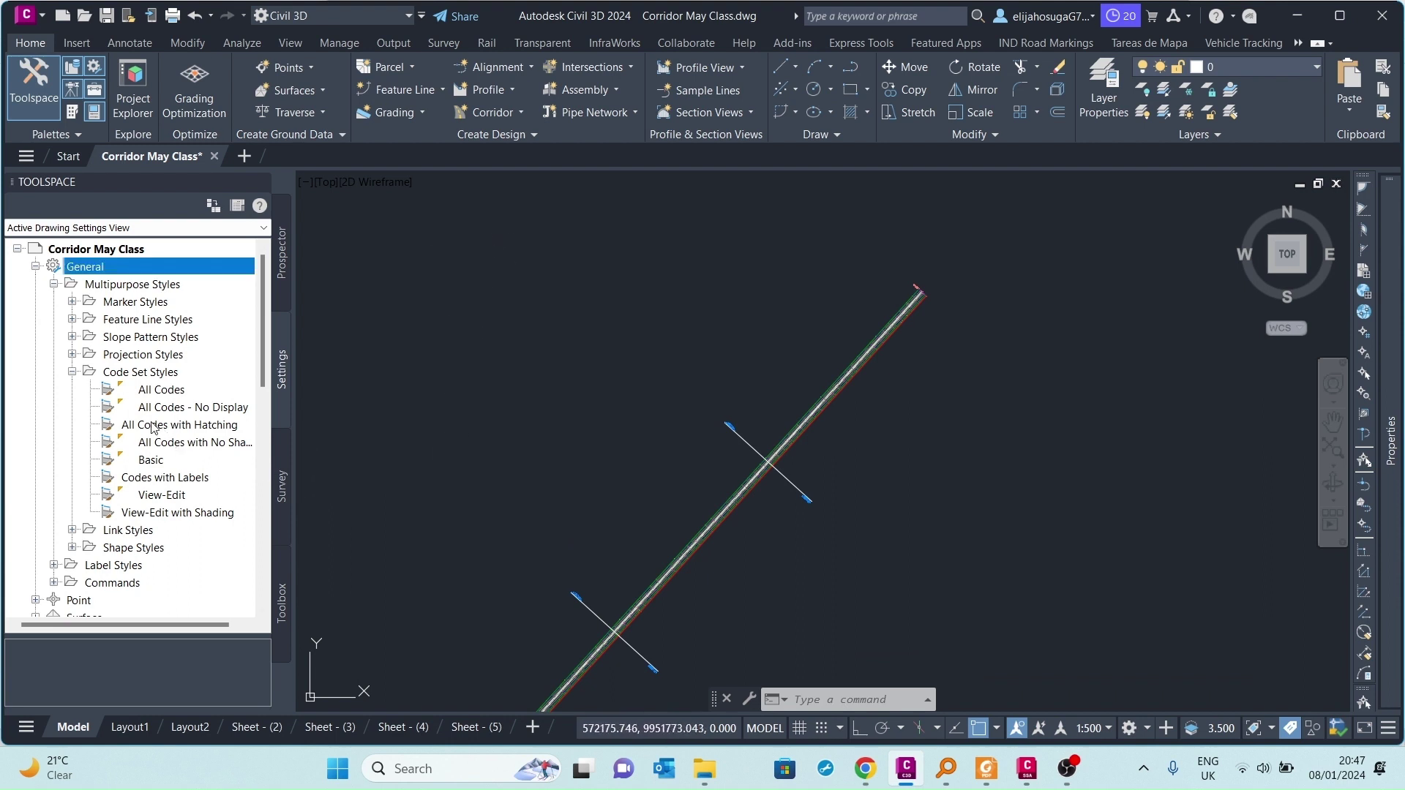
Copy the All Codes code set style and name the copy Hatching
{"action": "scroll", "coordinate": [684, 552], "scroll_direction": "up", "scroll_amount": 4}
{"action": "scroll", "coordinate": [684, 552], "scroll_direction": "up", "scroll_amount": 5}
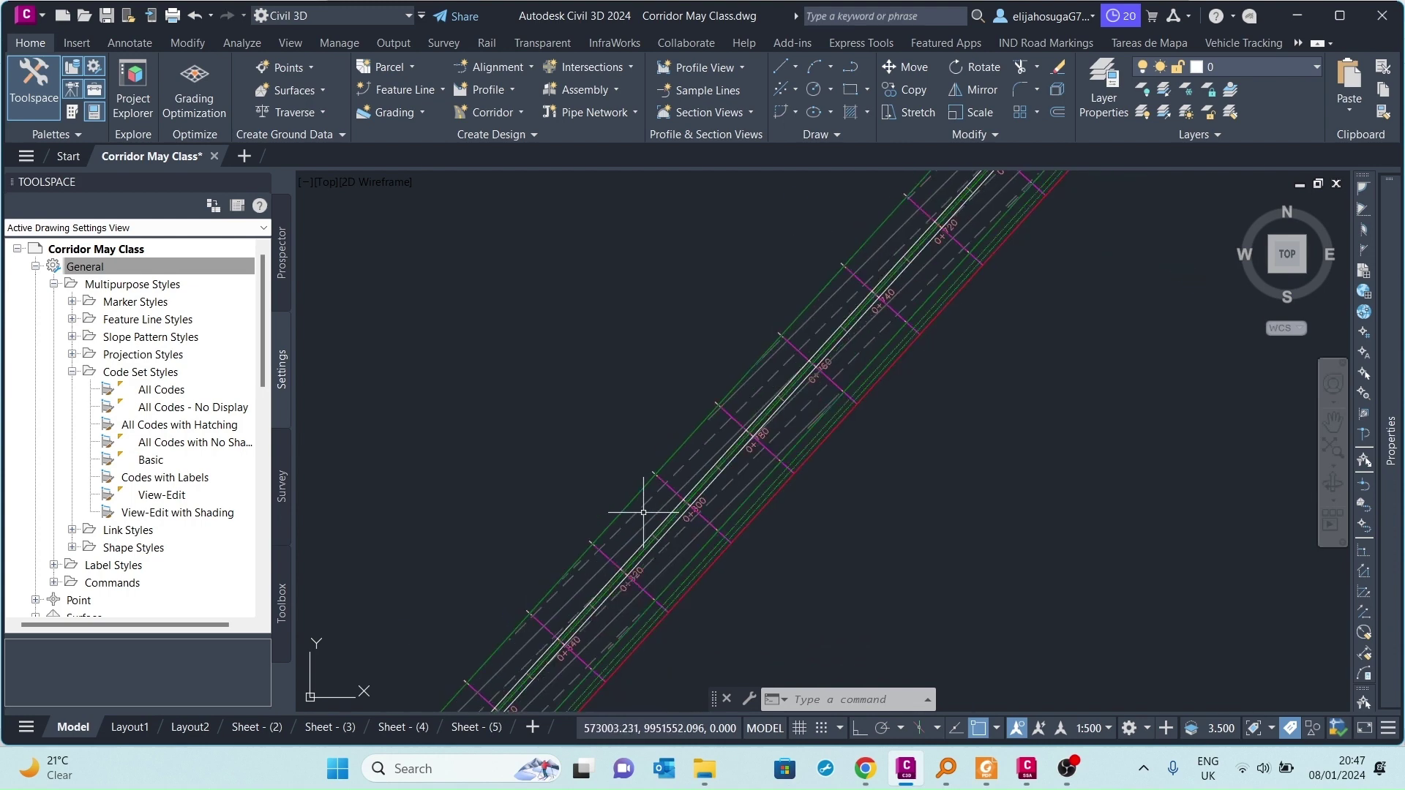
{"action": "scroll", "coordinate": [642, 483], "scroll_direction": "down", "scroll_amount": 6}
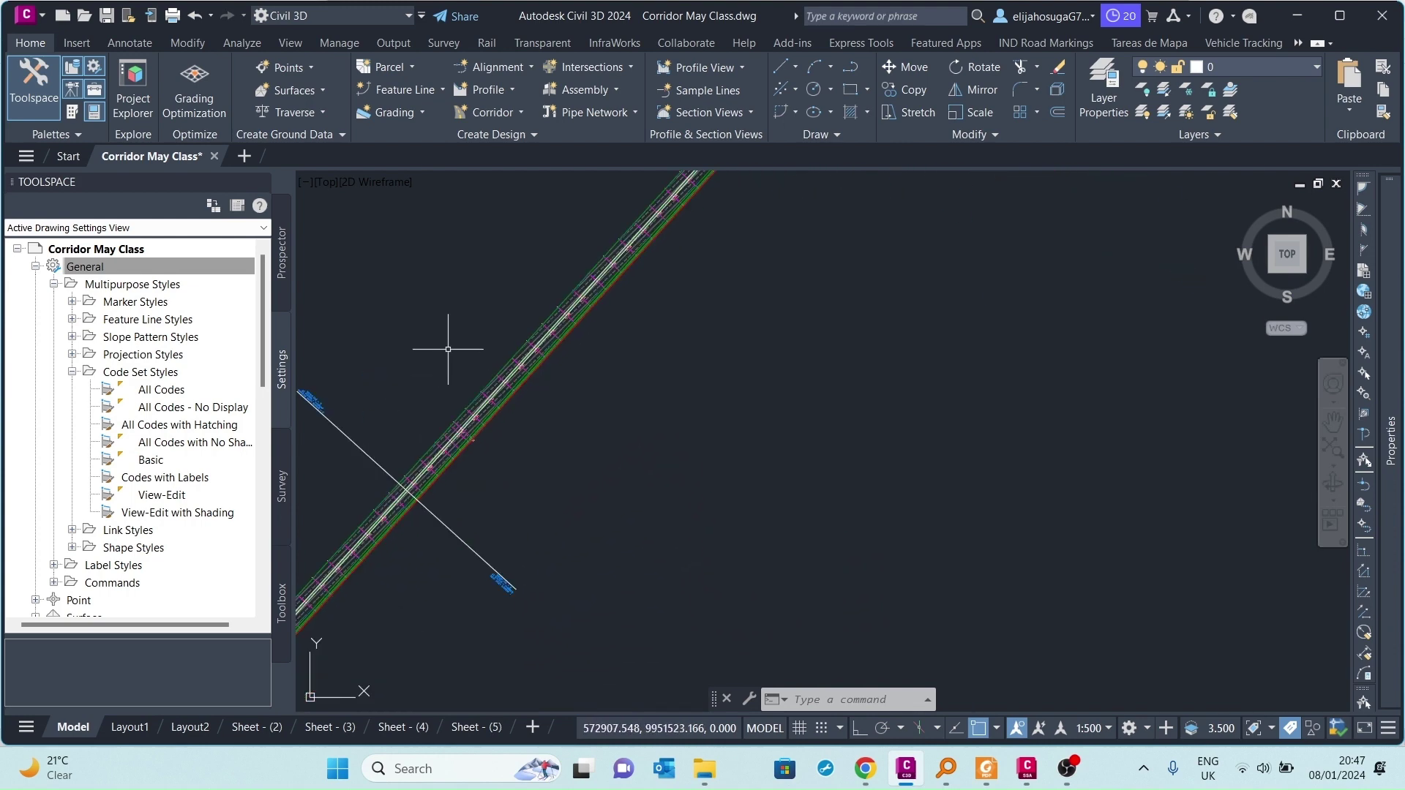
{"action": "middle_click_drag", "start_coordinate": [470, 253], "coordinate": [542, 457]}
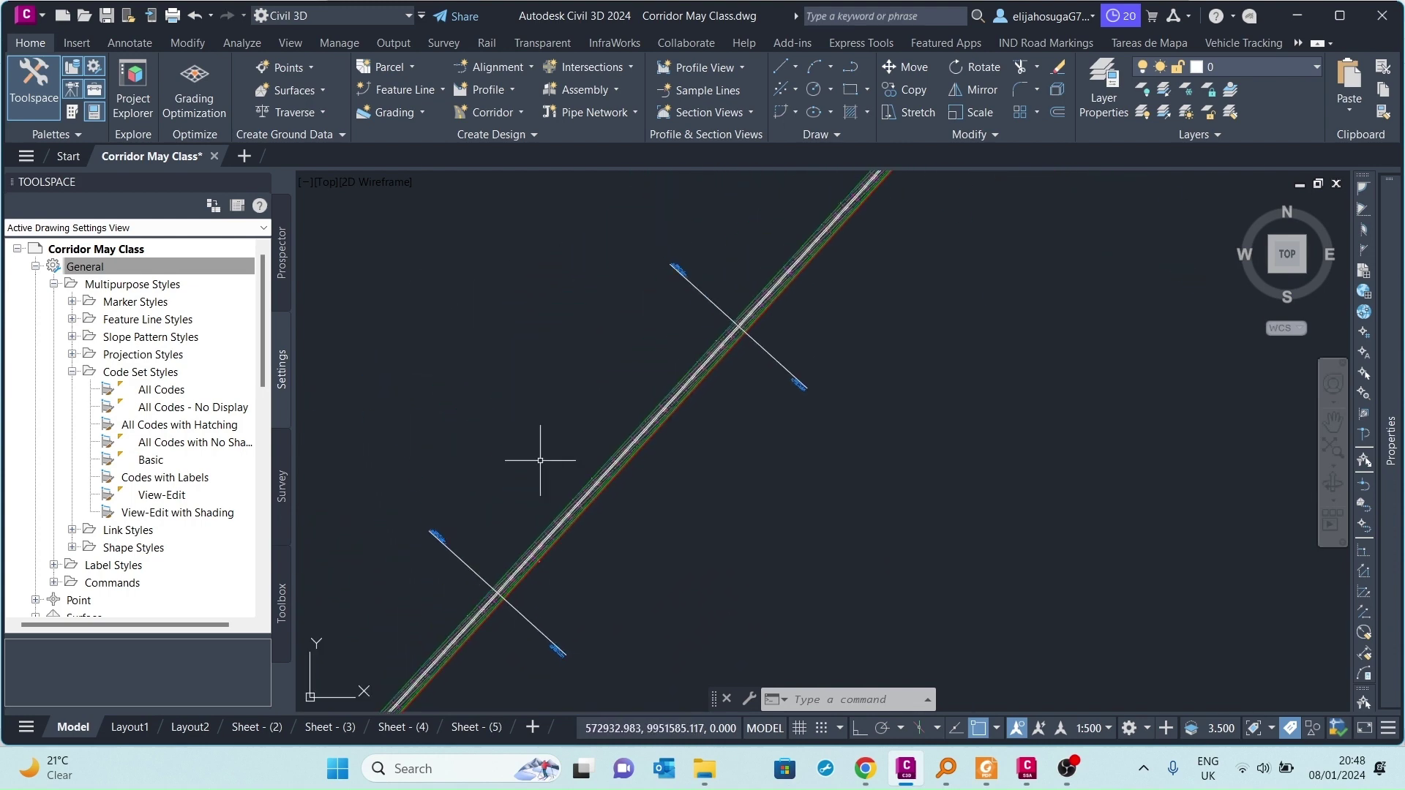
{"action": "left_click", "coordinate": [163, 393]}
{"action": "right_click", "coordinate": [162, 394]}
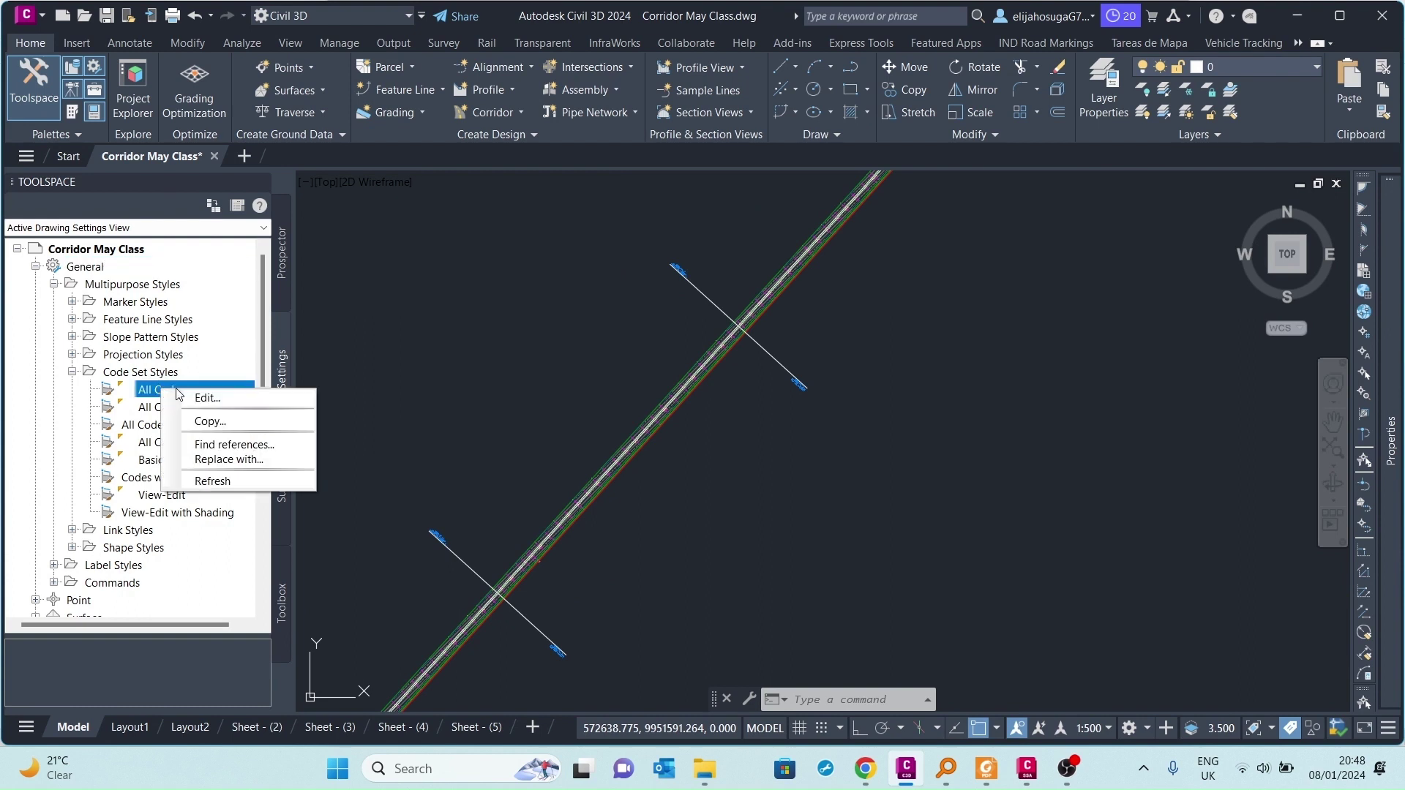
{"action": "left_click", "coordinate": [216, 417]}
{"action": "left_click", "coordinate": [46, 189]}
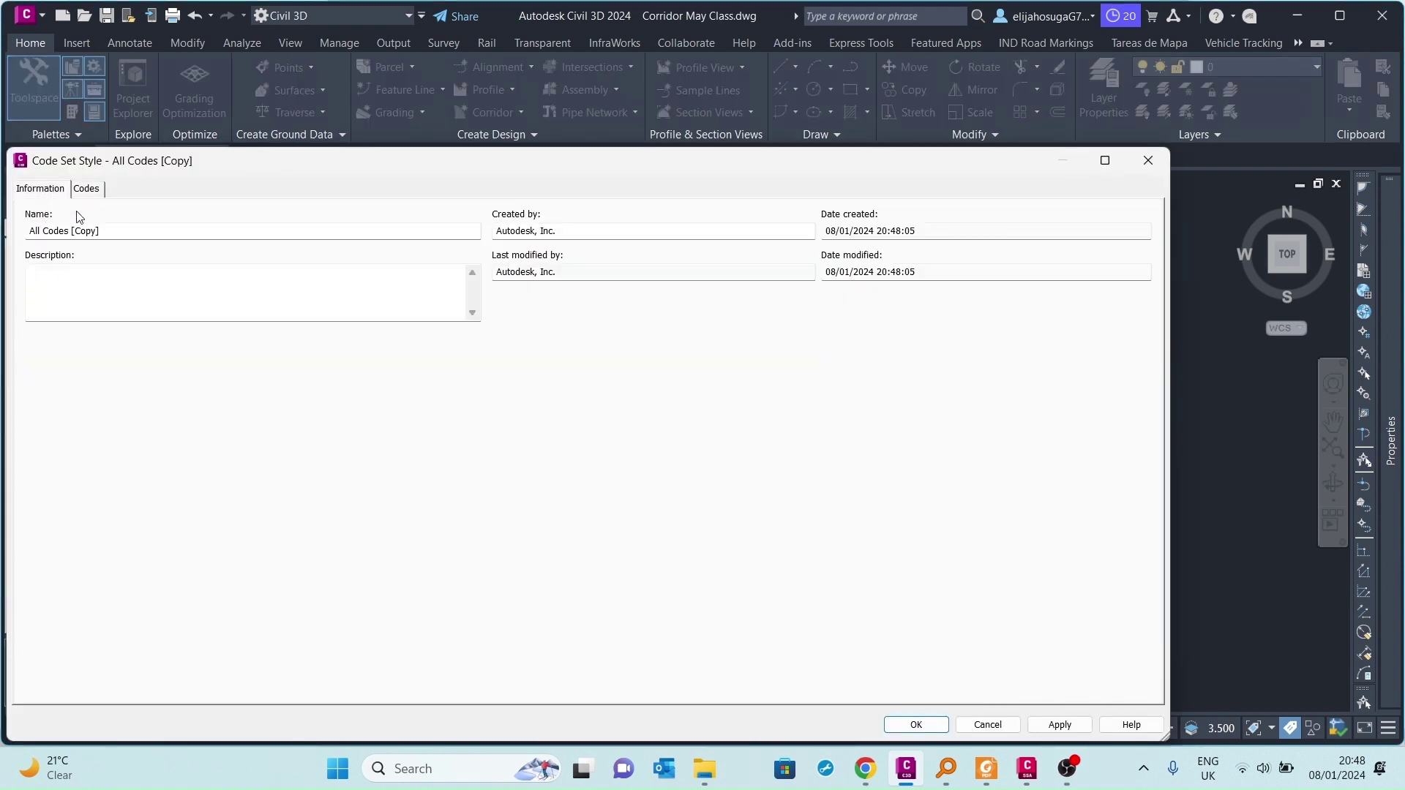
{"action": "left_click_drag", "start_coordinate": [120, 236], "coordinate": [28, 235]}
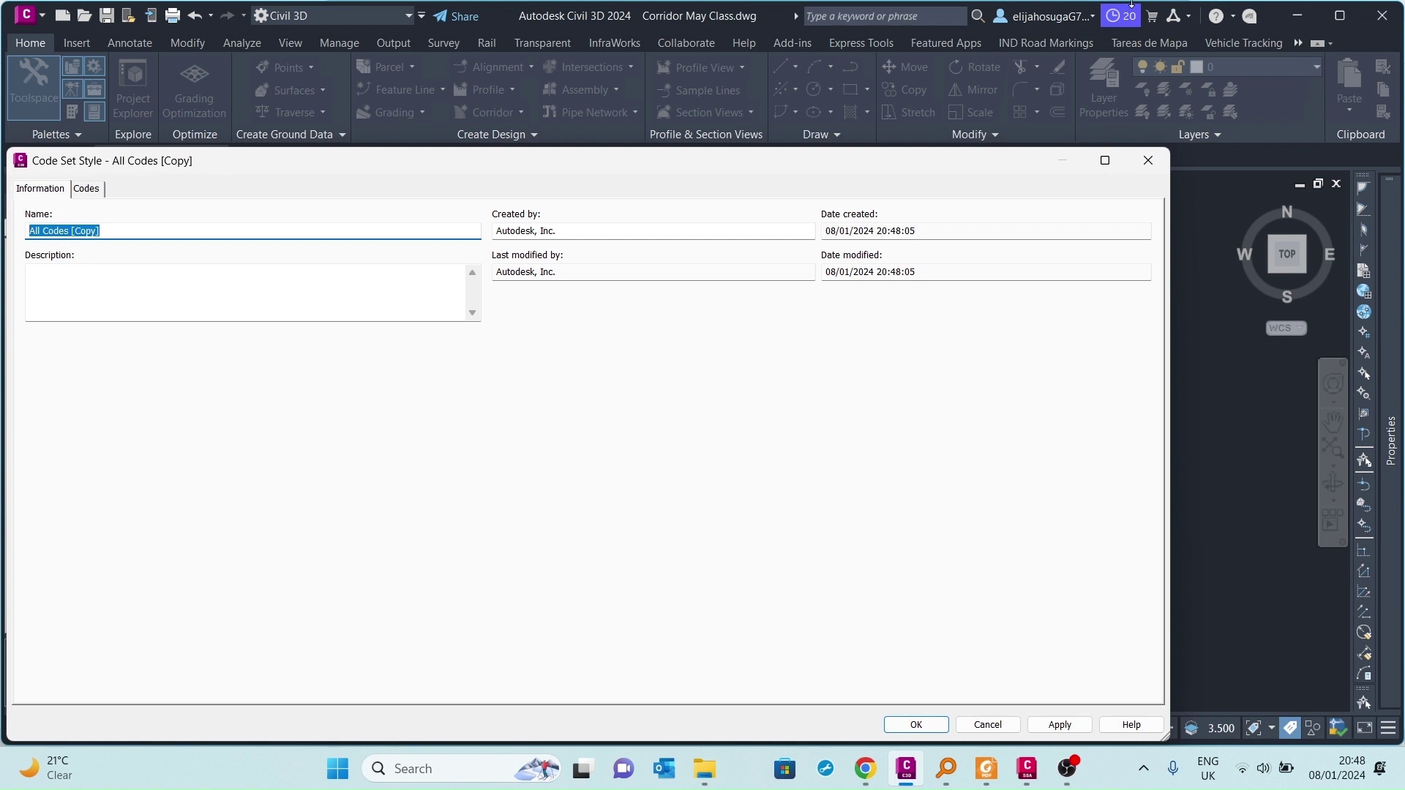
{"action": "type", "text": "Hatching"}
List the Point codes of the Hatching code set style and move its window to uncover part of the corridor
{"action": "left_click", "coordinate": [88, 192]}
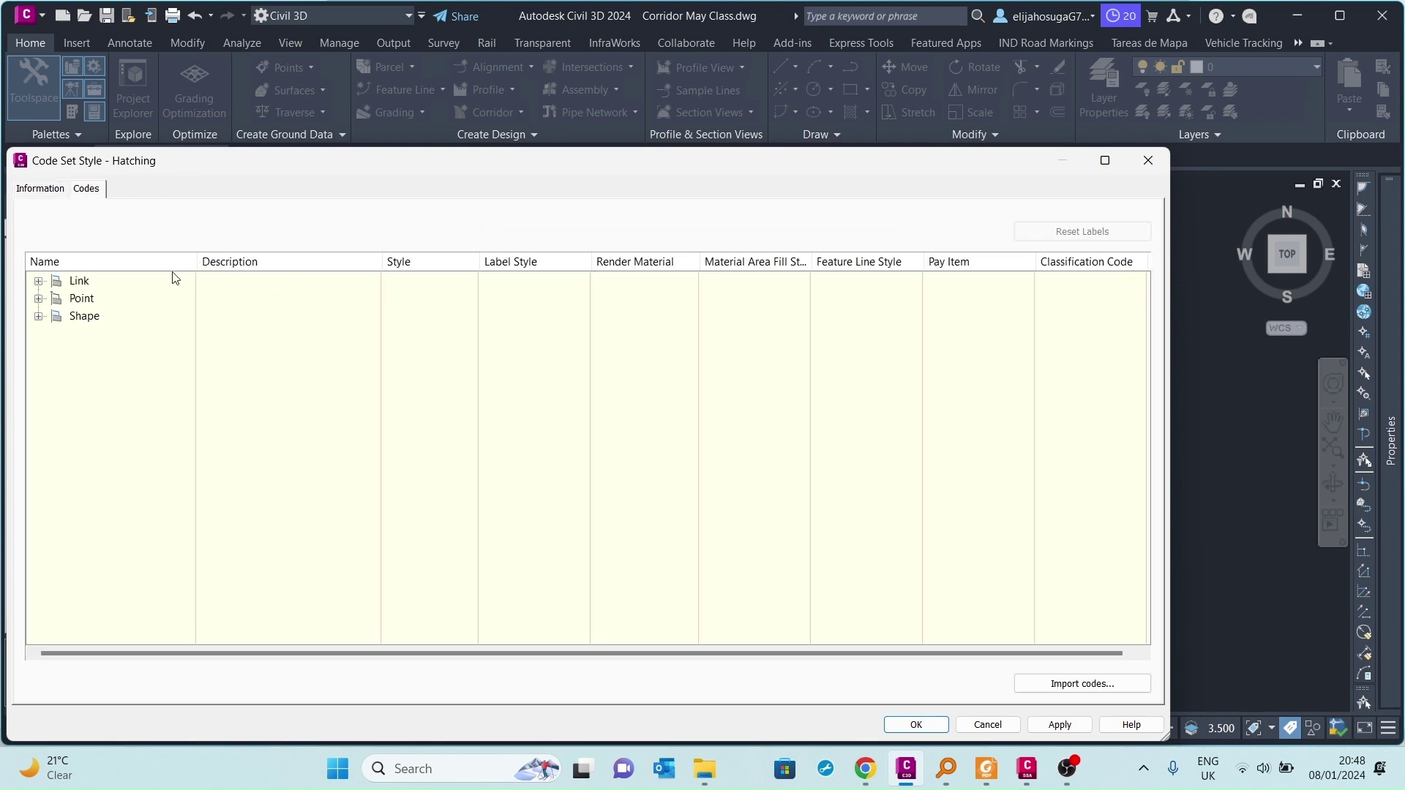
{"action": "left_click_drag", "start_coordinate": [389, 170], "coordinate": [604, 173]}
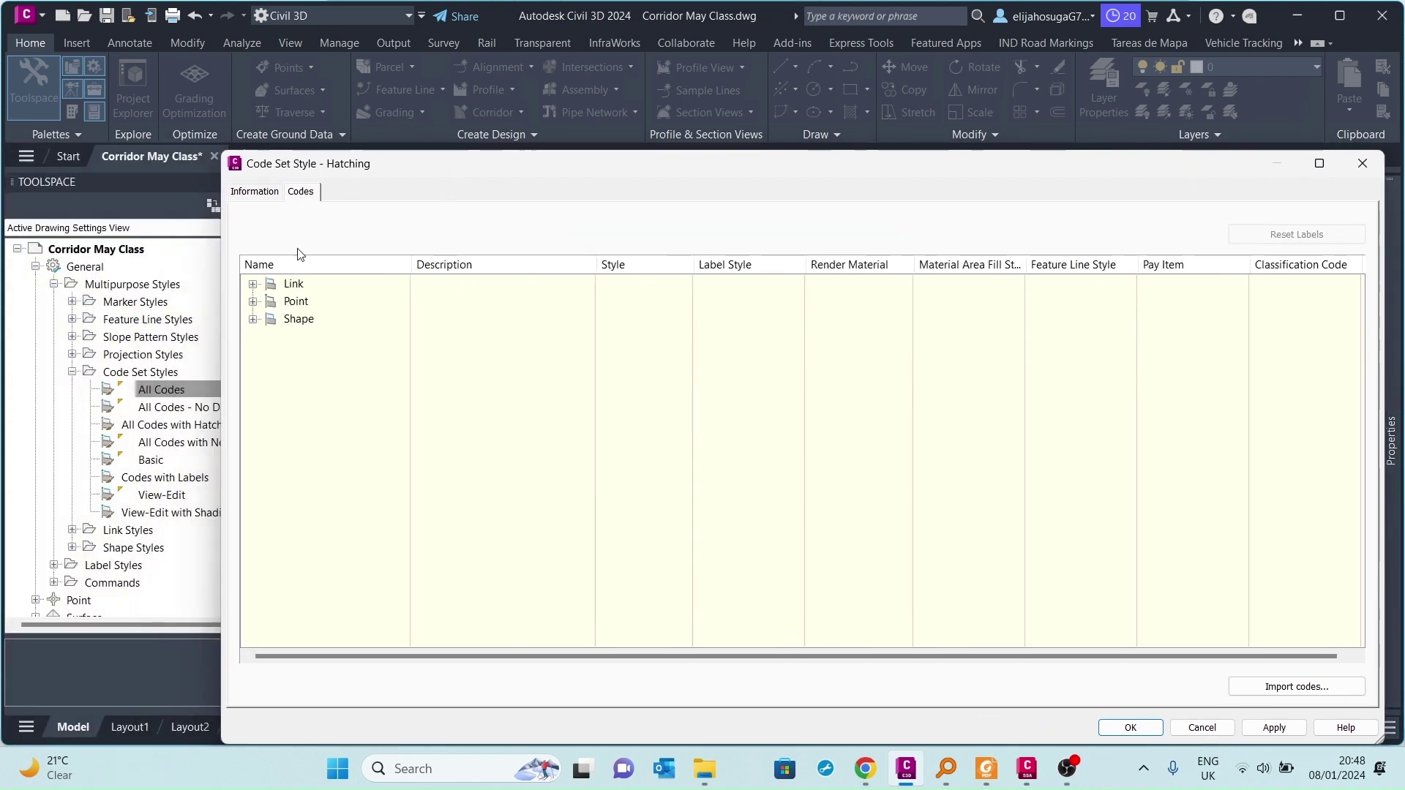
{"action": "left_click", "coordinate": [253, 301]}
{"action": "mouse_move", "coordinate": [762, 171]}
{"action": "left_mouse_down"}
{"action": "mouse_move", "coordinate": [764, 607]}
{"action": "mouse_move", "coordinate": [832, 415]}
{"action": "mouse_move", "coordinate": [1032, 369]}
{"action": "mouse_move", "coordinate": [801, 450]}
{"action": "mouse_move", "coordinate": [768, 414]}
{"action": "mouse_move", "coordinate": [808, 343]}
{"action": "left_mouse_up"}
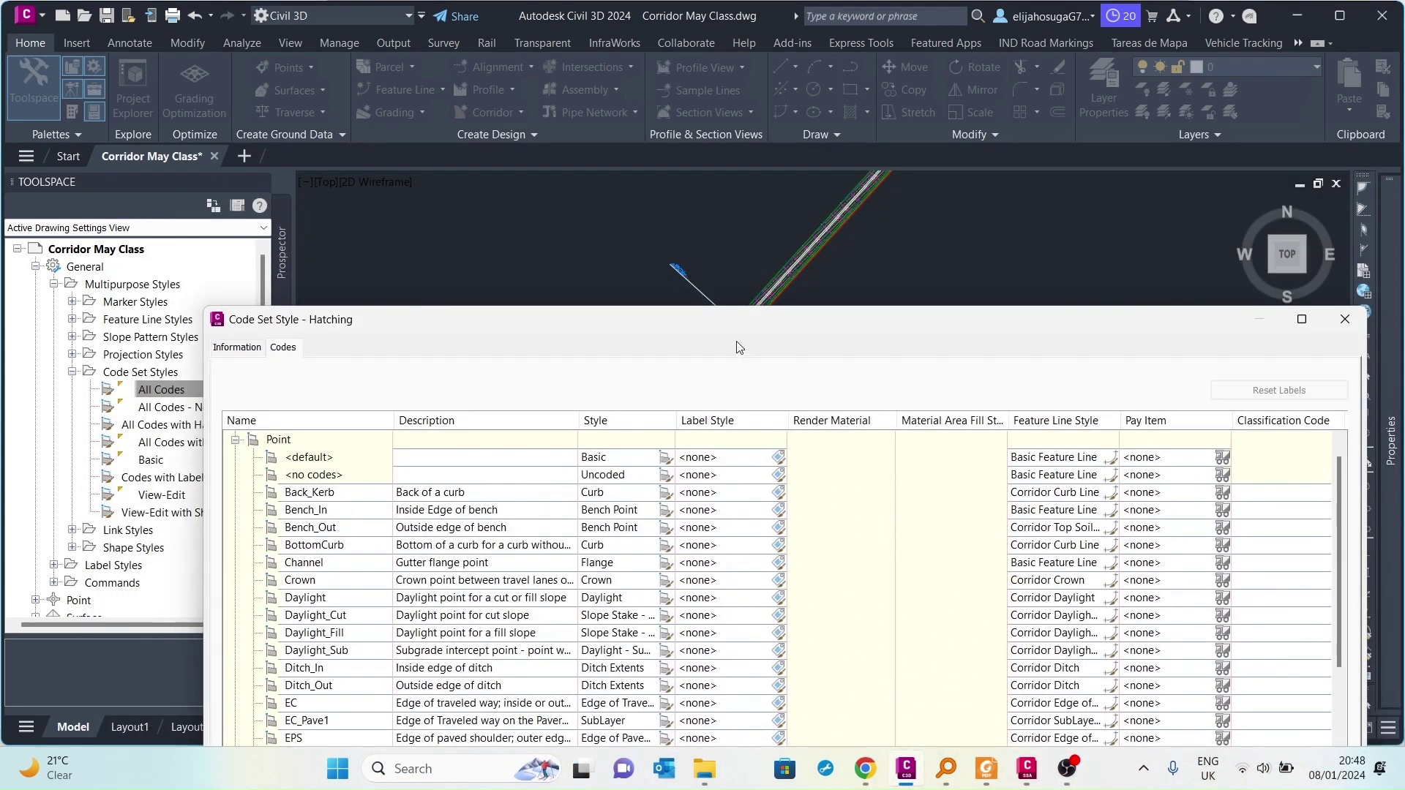
{"action": "mouse_move", "coordinate": [710, 311]}
{"action": "left_mouse_down"}
{"action": "mouse_move", "coordinate": [694, 284]}
{"action": "mouse_move", "coordinate": [638, 267]}
{"action": "left_mouse_up"}
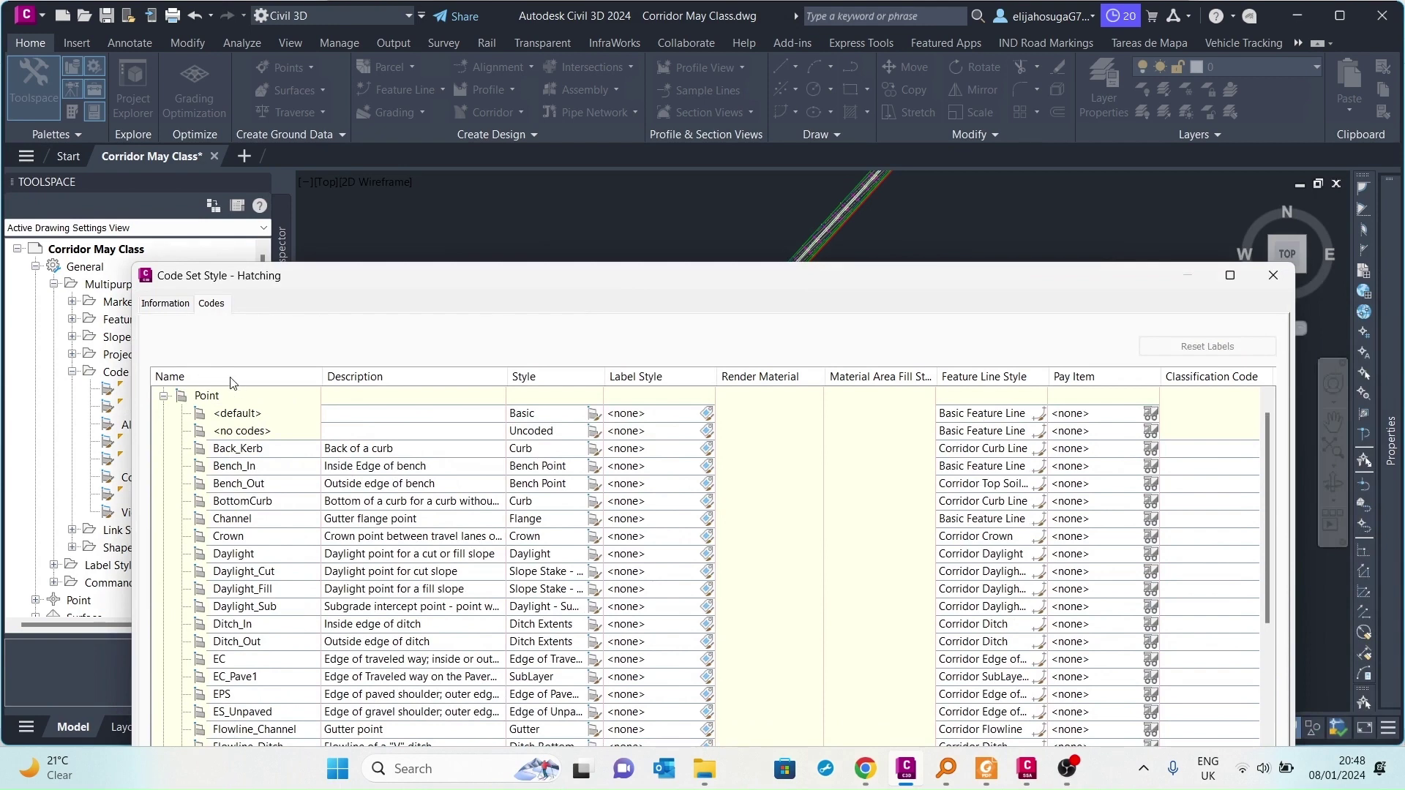
Collapse the Point codes of the Hatching code set style and move its window up so the code table is in view
{"action": "scroll", "coordinate": [222, 439], "scroll_direction": "up", "scroll_amount": 1}
{"action": "left_click", "coordinate": [164, 413]}
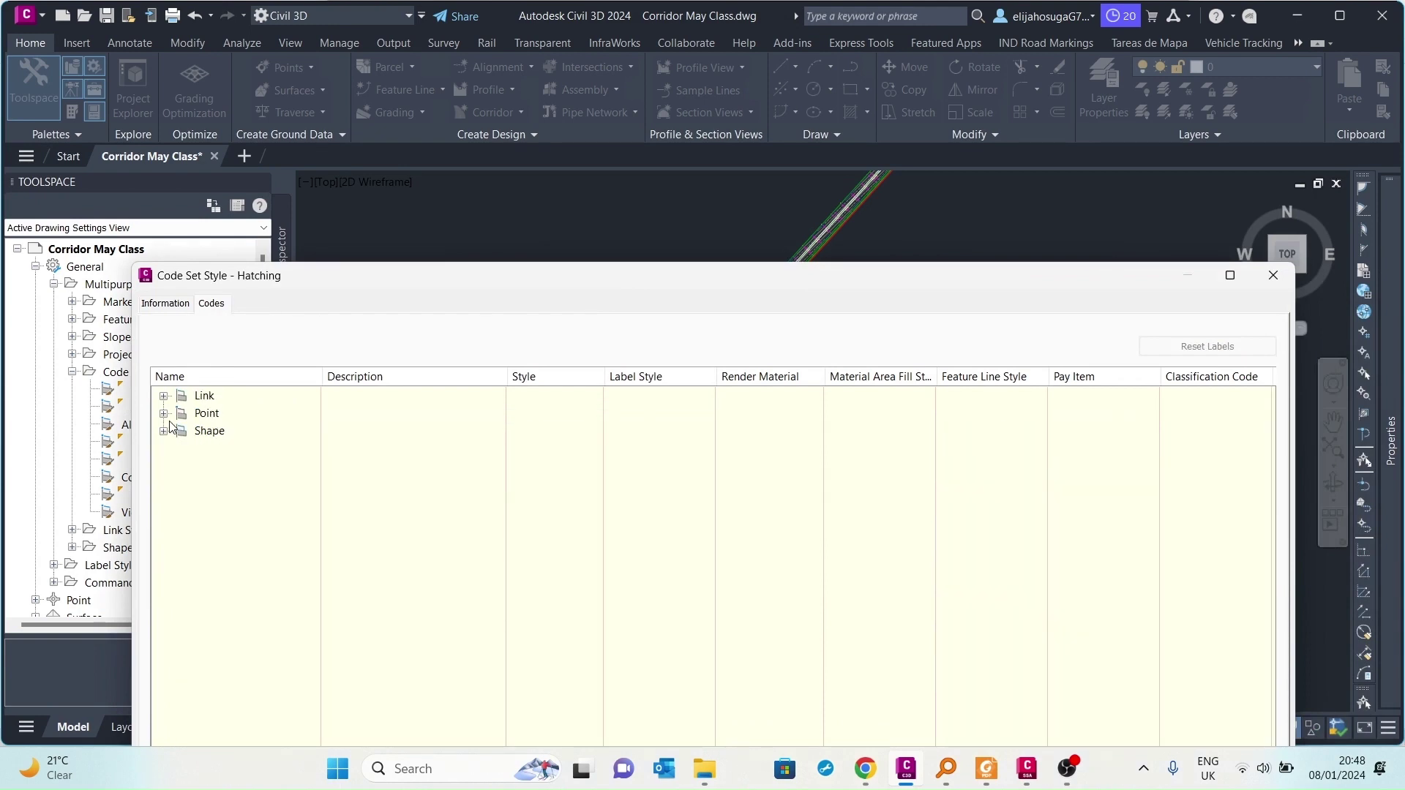
{"action": "mouse_move", "coordinate": [731, 279]}
{"action": "left_mouse_down"}
{"action": "mouse_move", "coordinate": [800, 351]}
{"action": "mouse_move", "coordinate": [812, 395]}
{"action": "left_mouse_up"}
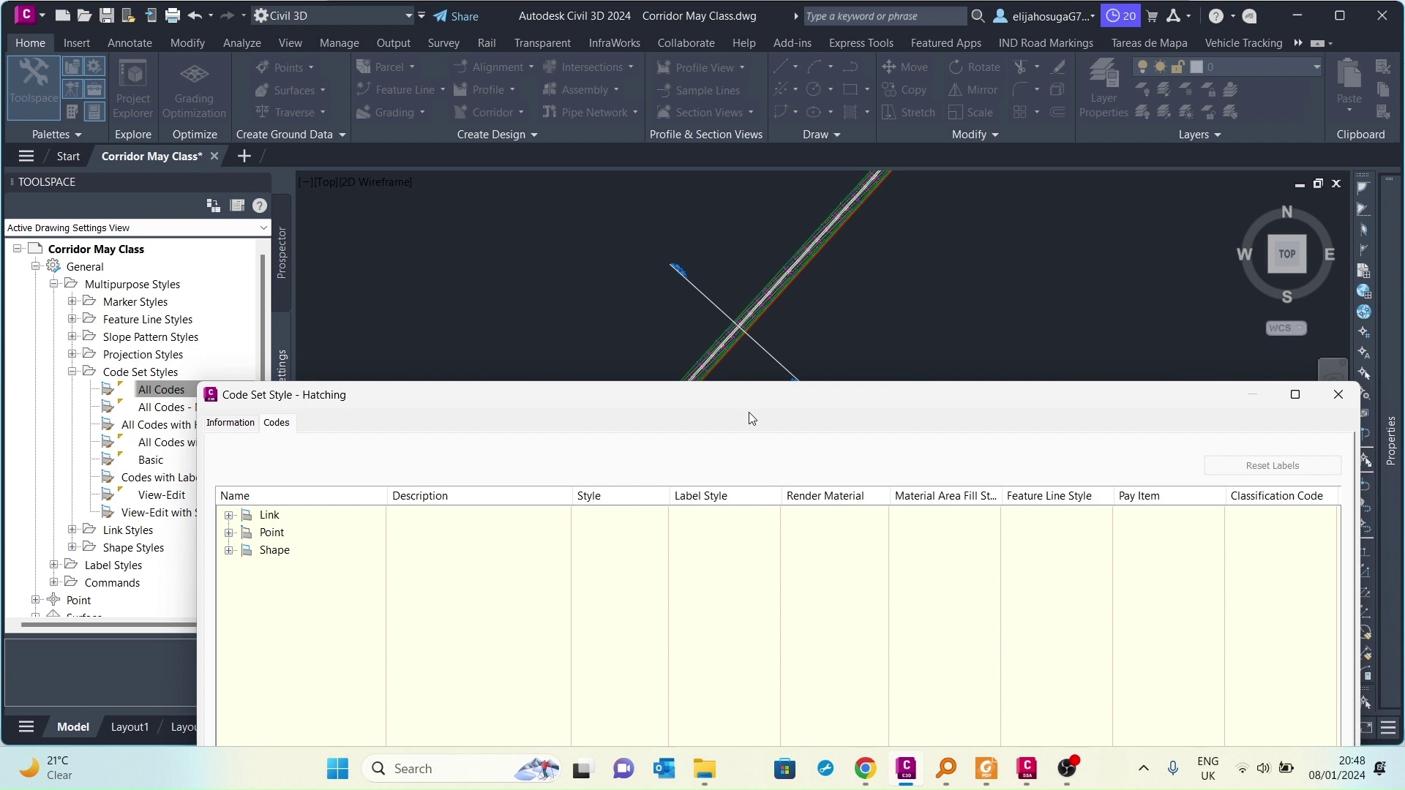
{"action": "left_click_drag", "start_coordinate": [778, 404], "coordinate": [731, 235]}
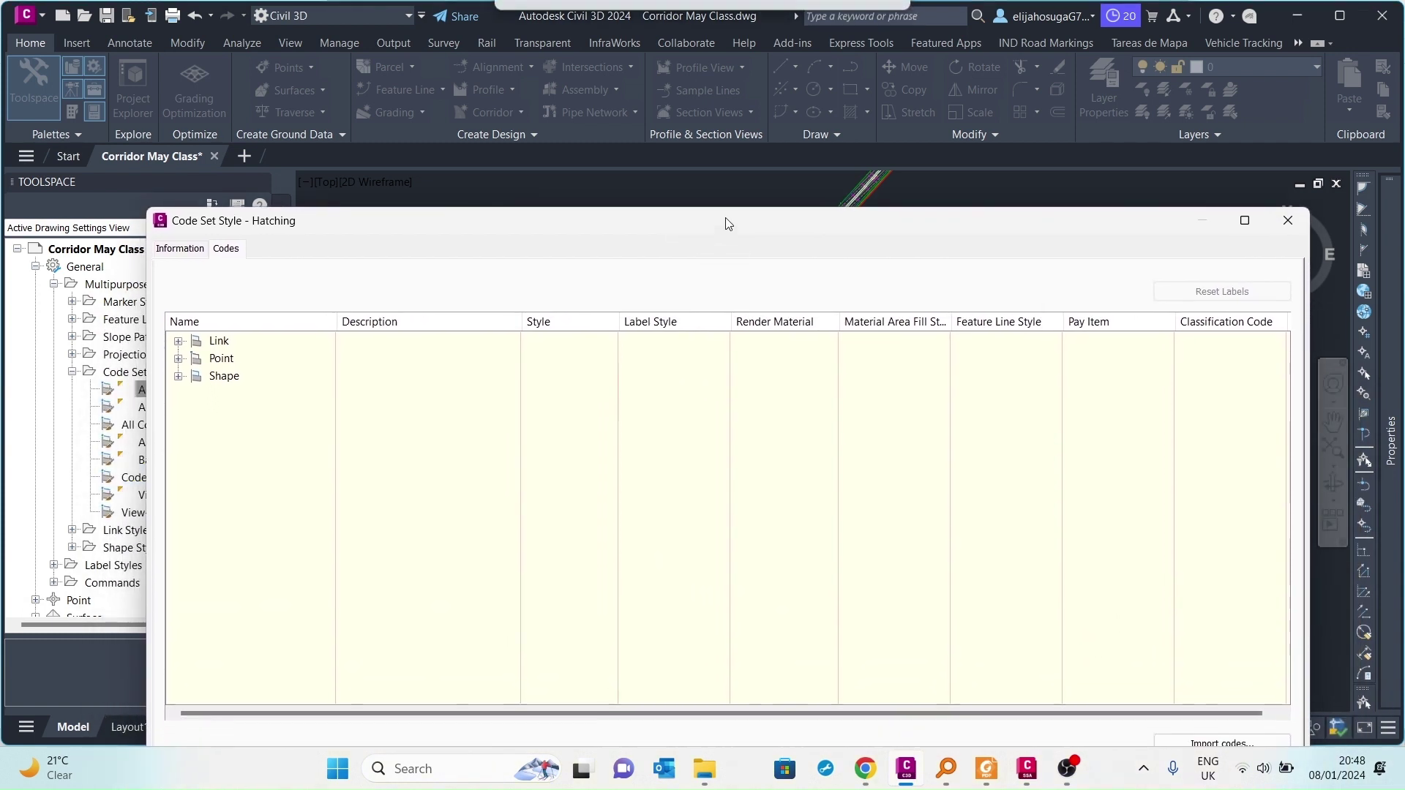
List the Link codes of the Hatching style and widen the Material Area Fill Style column to fit its heading
{"action": "left_click", "coordinate": [178, 341]}
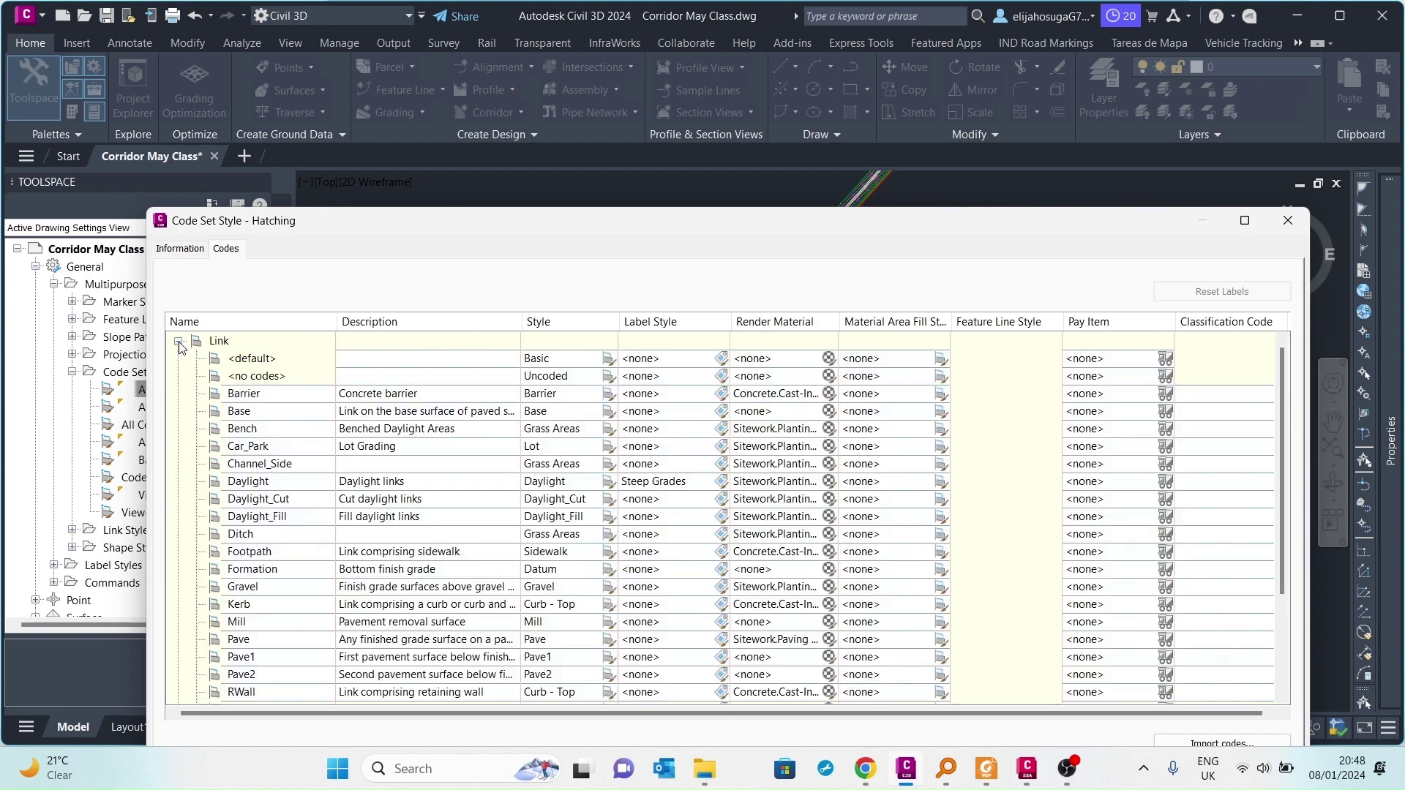
{"action": "scroll", "coordinate": [706, 466], "scroll_direction": "down", "scroll_amount": 3}
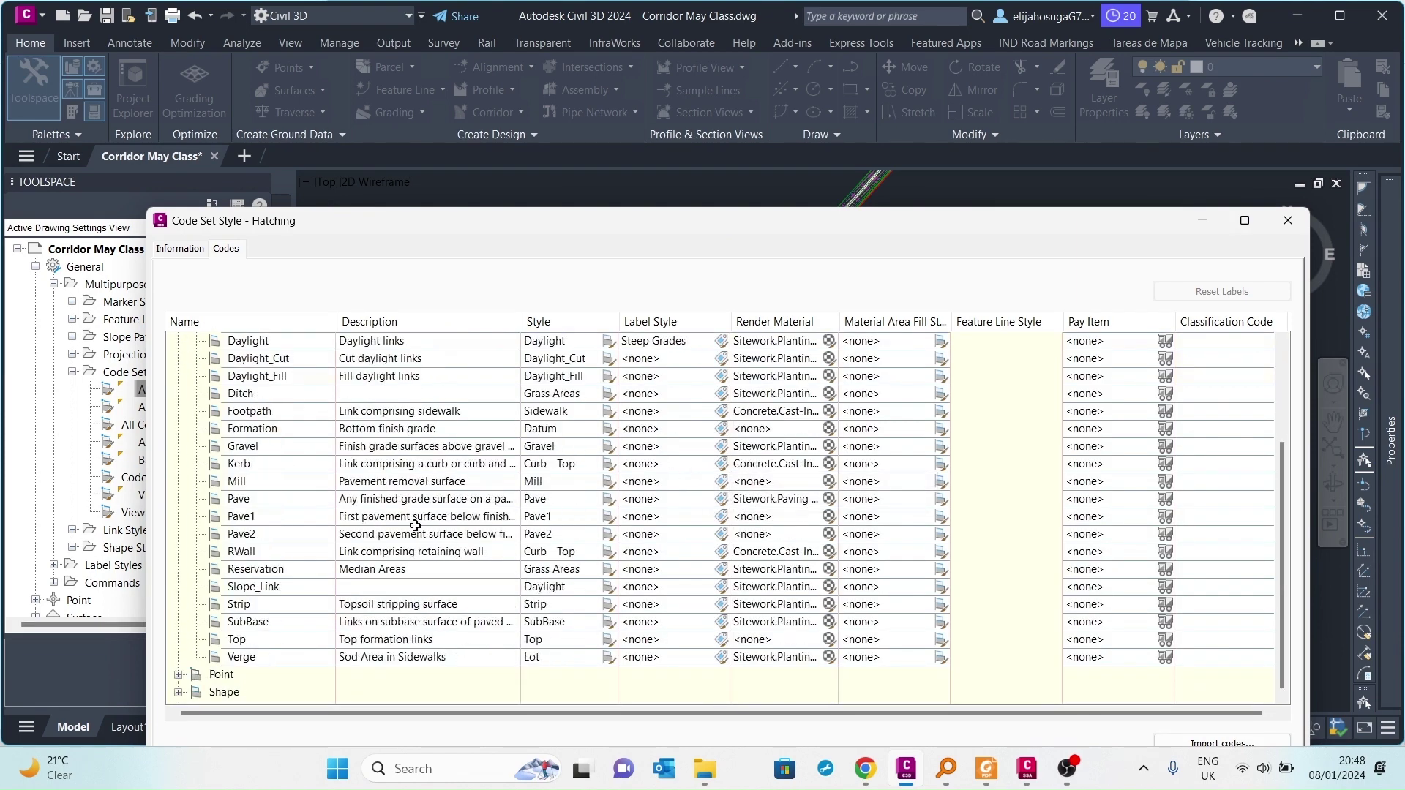
{"action": "scroll", "coordinate": [342, 536], "scroll_direction": "up", "scroll_amount": 1}
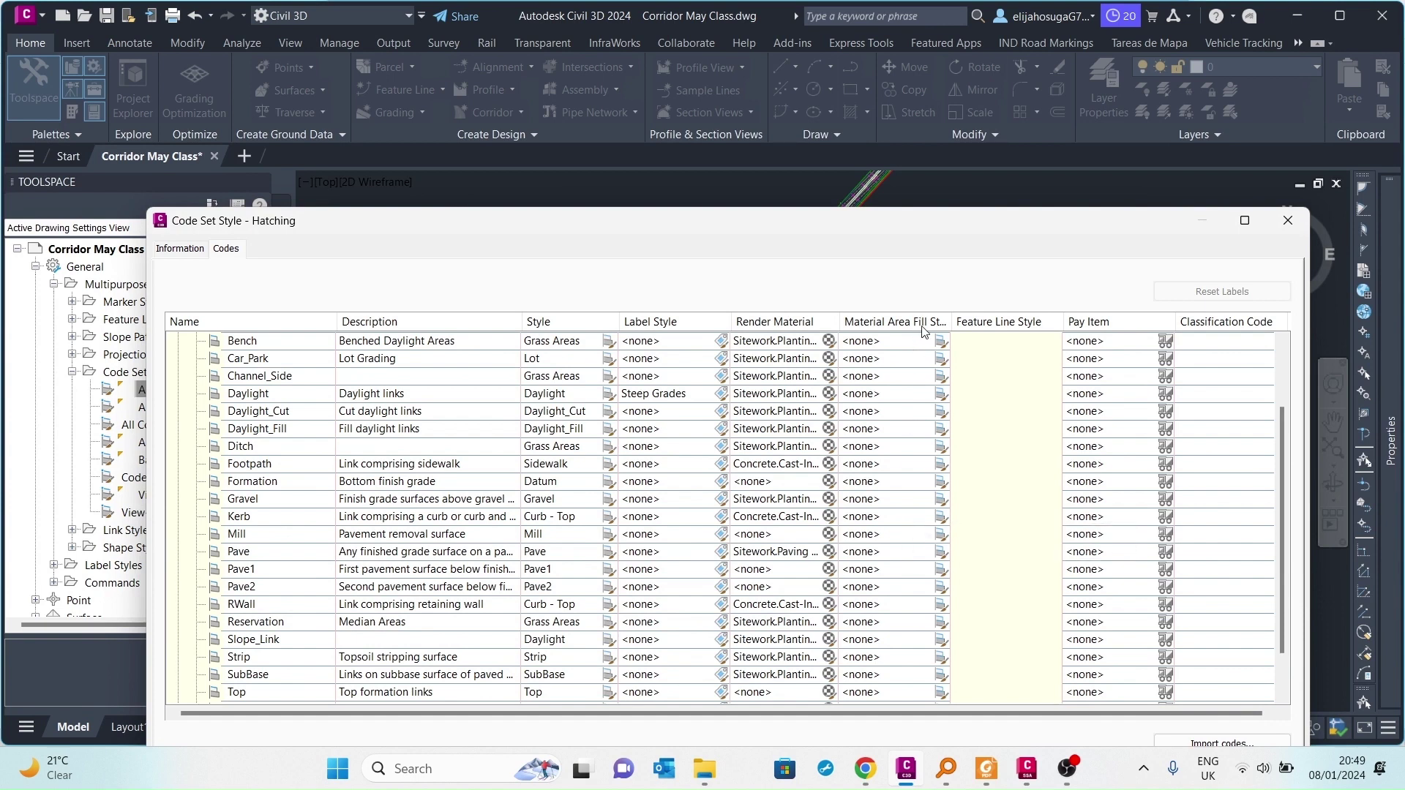
{"action": "left_click_drag", "start_coordinate": [953, 321], "coordinate": [993, 321]}
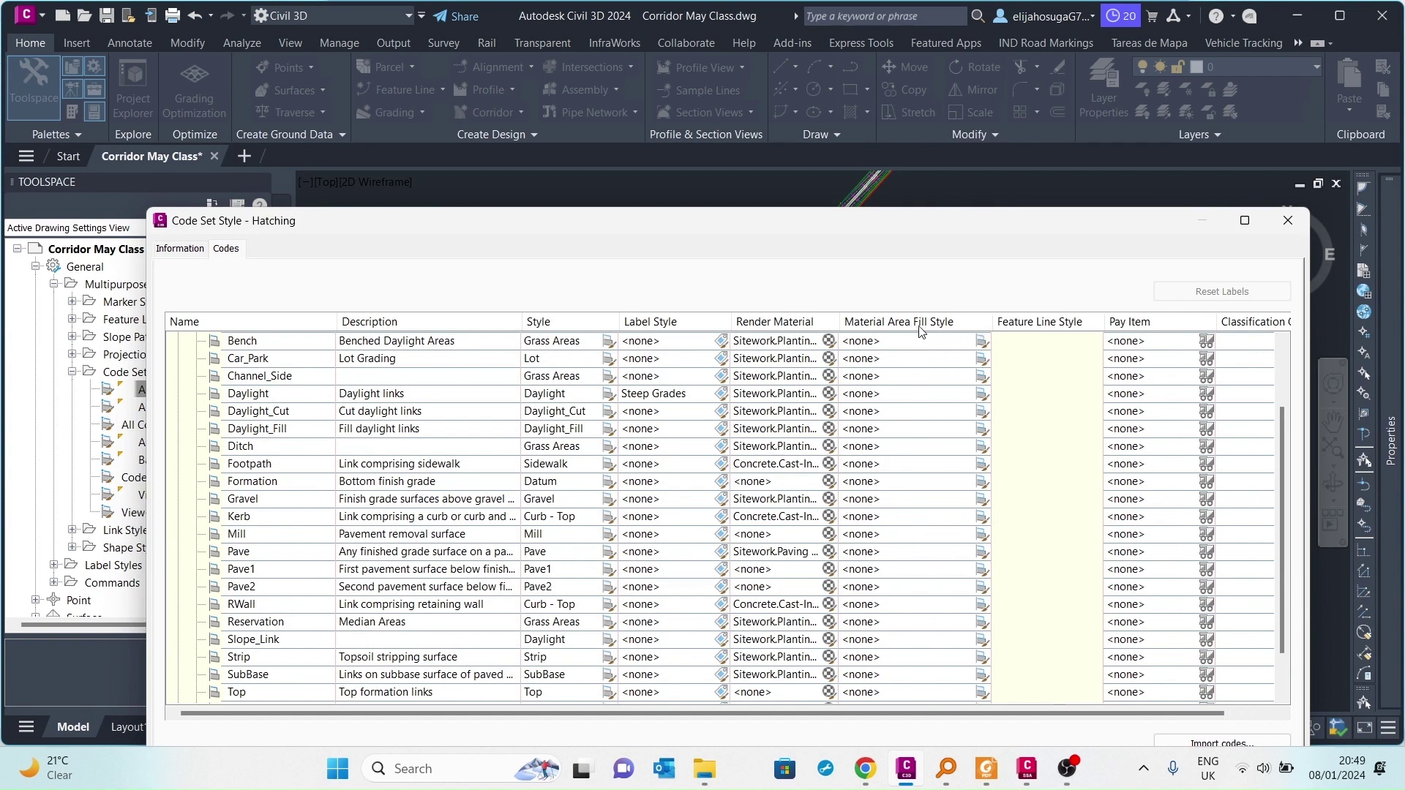
Choose Pave as the material area fill shape style for the Mill link code
{"action": "left_click", "coordinate": [984, 537]}
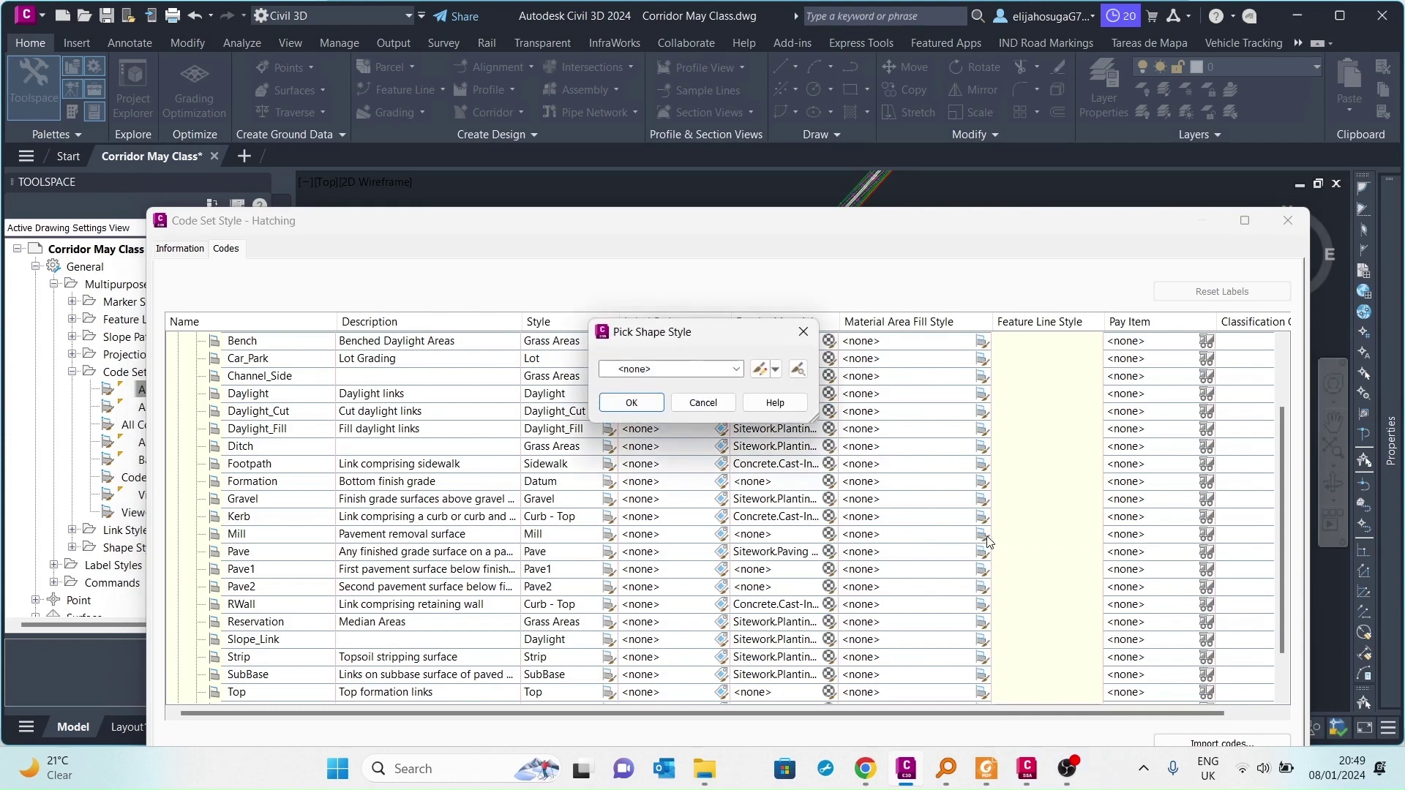
{"action": "left_click", "coordinate": [736, 370]}
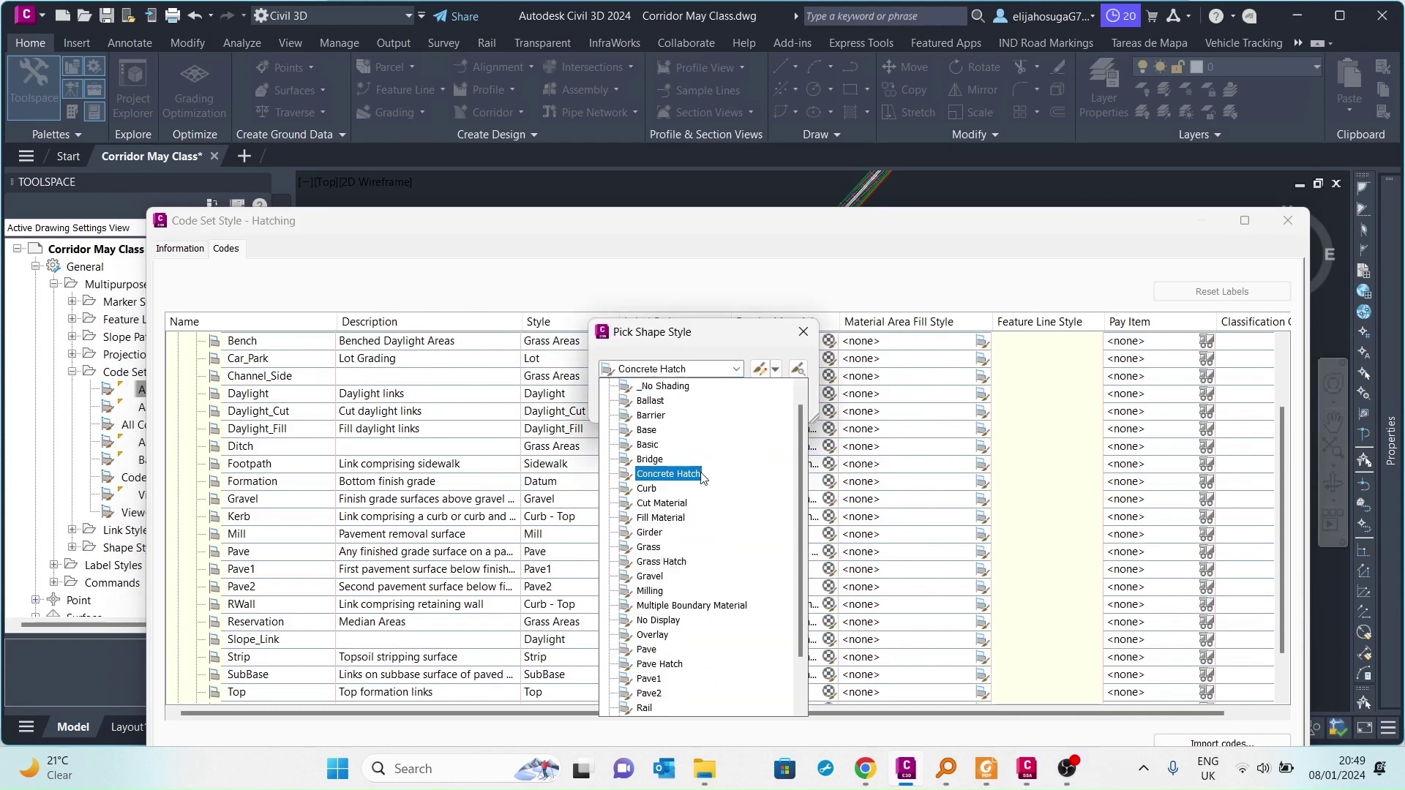
{"action": "scroll", "coordinate": [658, 527], "scroll_direction": "down", "scroll_amount": 2}
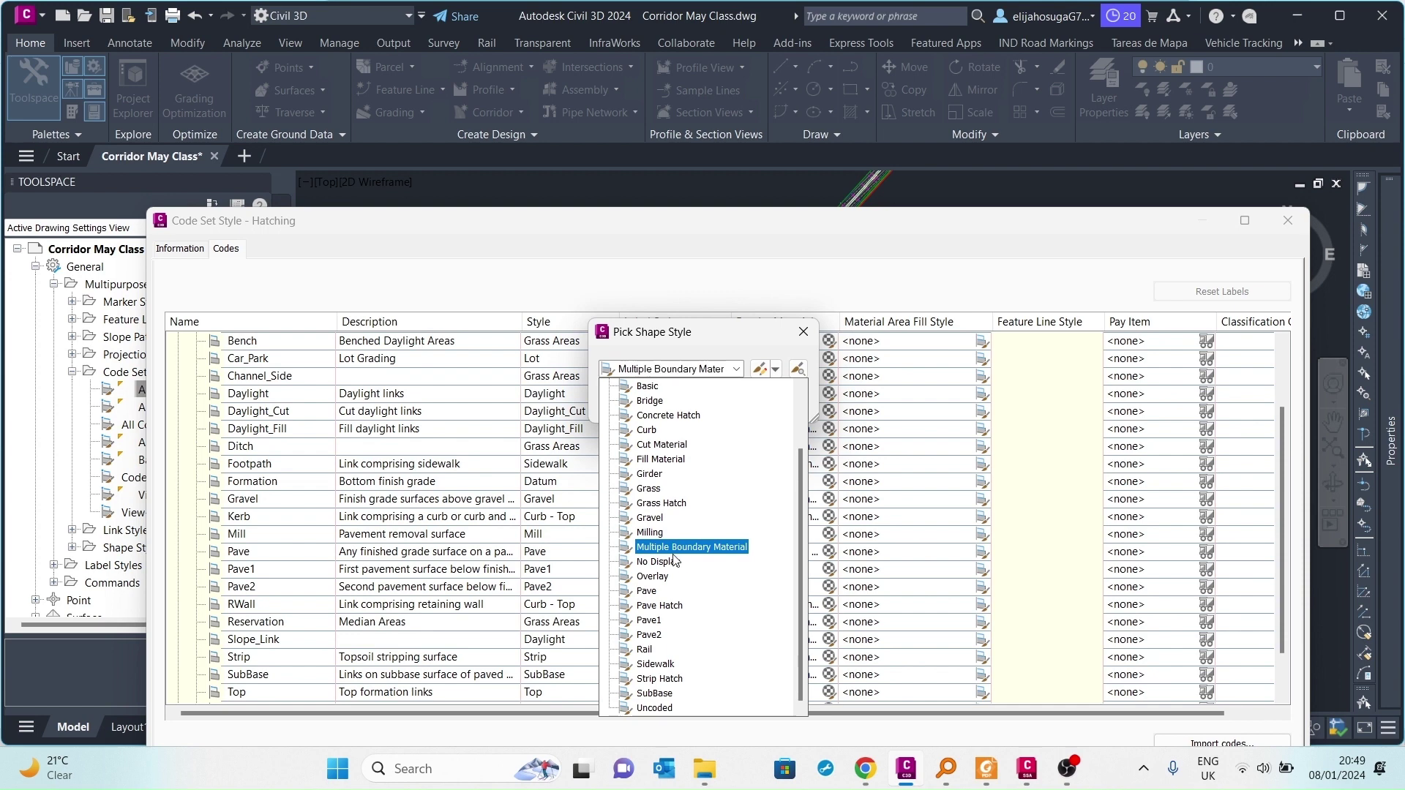
{"action": "left_click", "coordinate": [648, 591]}
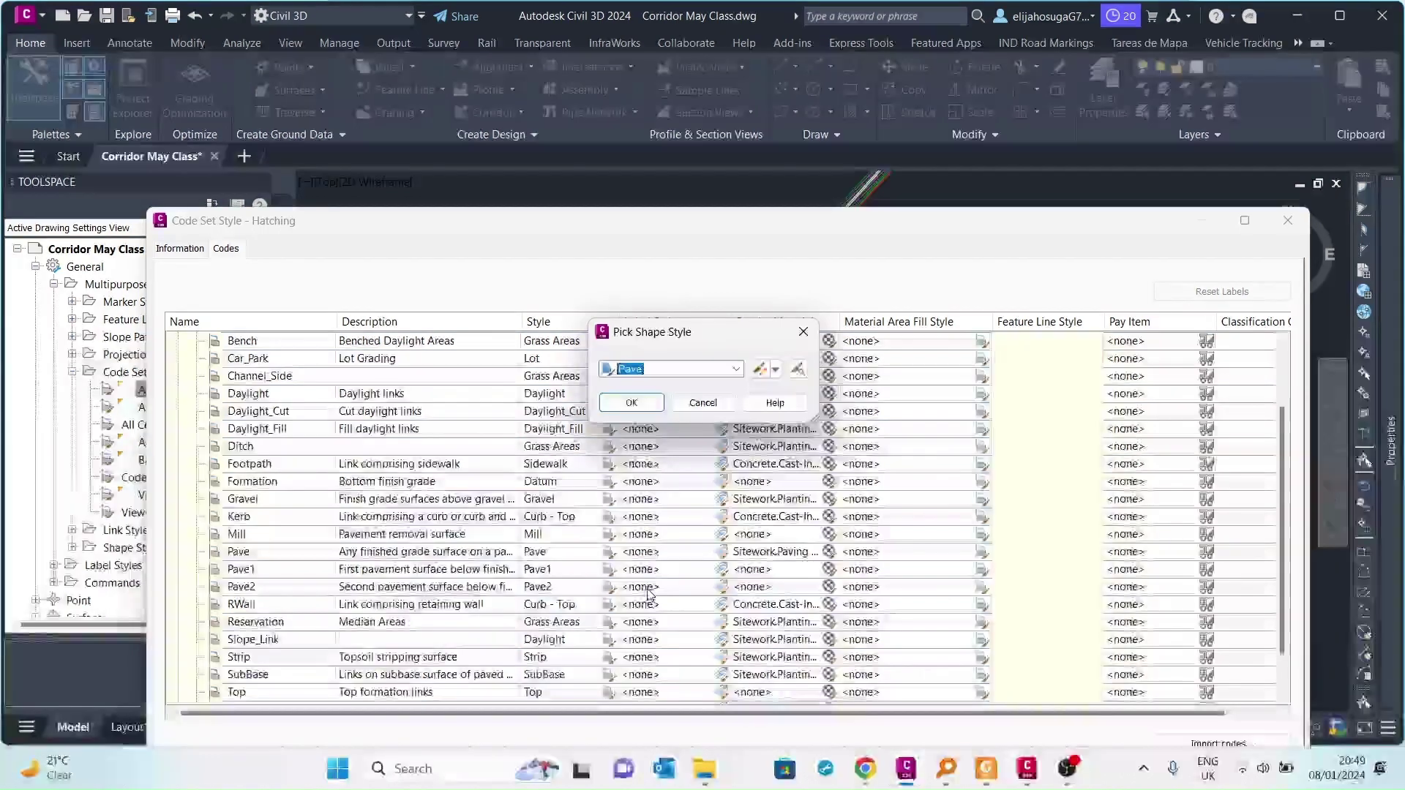
Set the plan Shape Area Fill colour of the Pave shape style to 253 and accept the style for the Mill link
{"action": "left_click", "coordinate": [761, 370]}
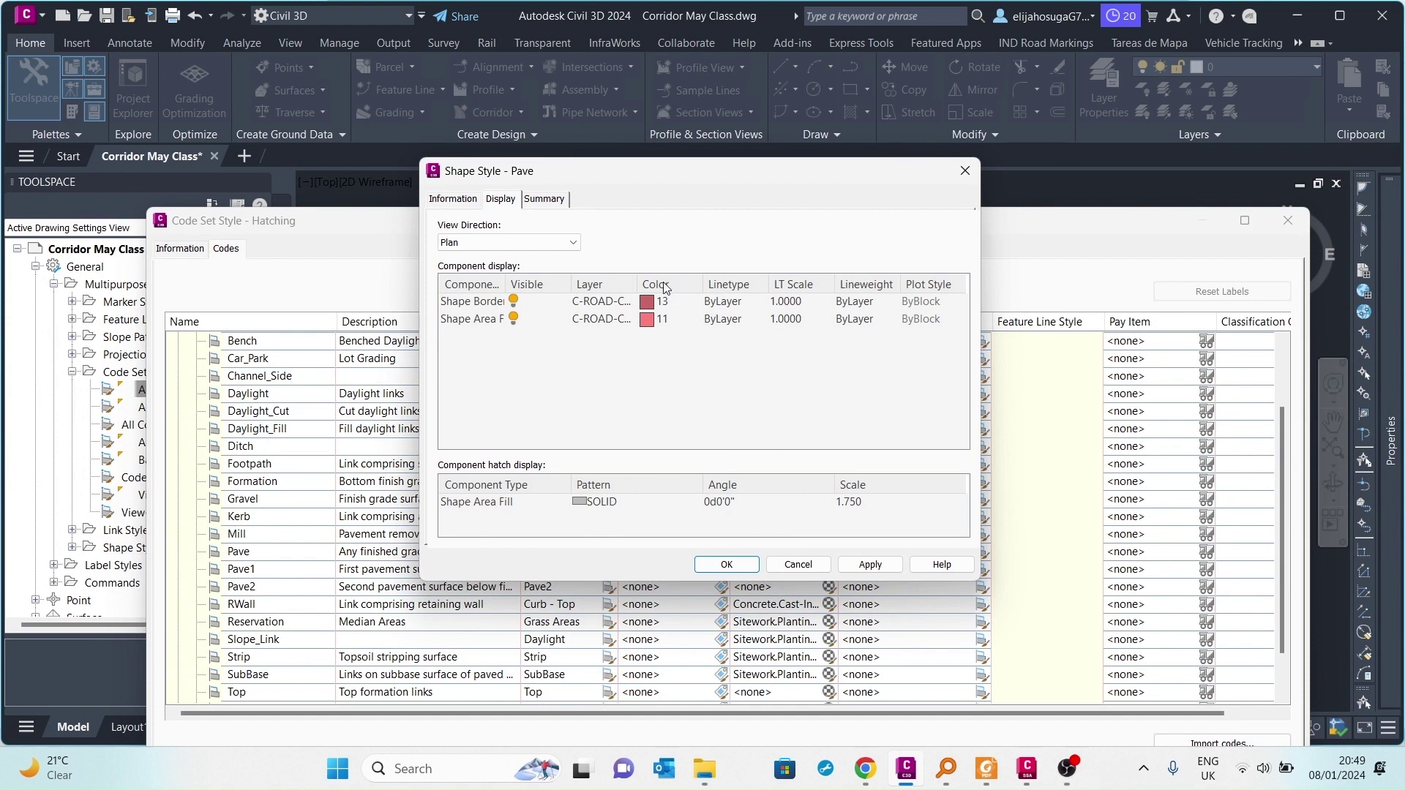
{"action": "left_click_drag", "start_coordinate": [504, 276], "coordinate": [534, 277]}
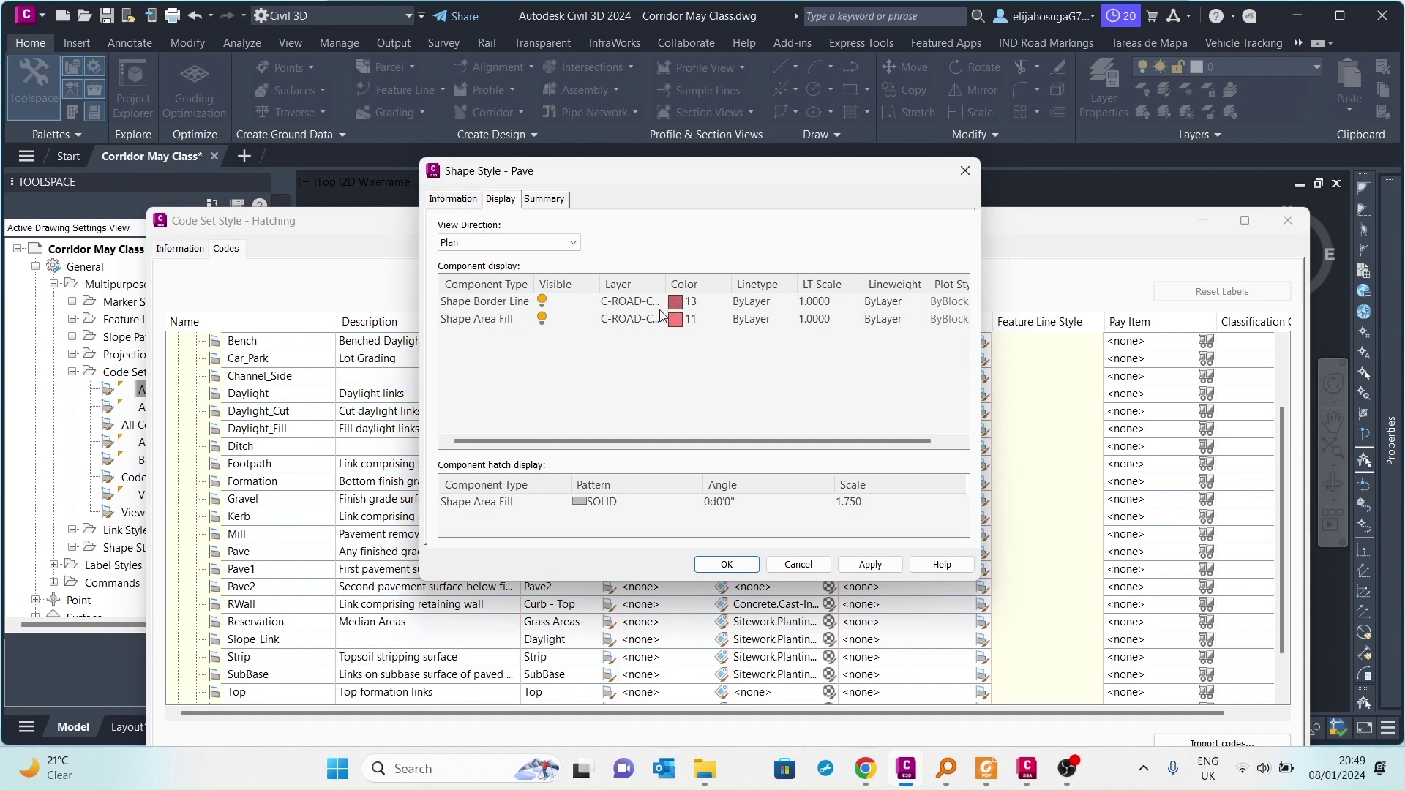
{"action": "left_click", "coordinate": [684, 323]}
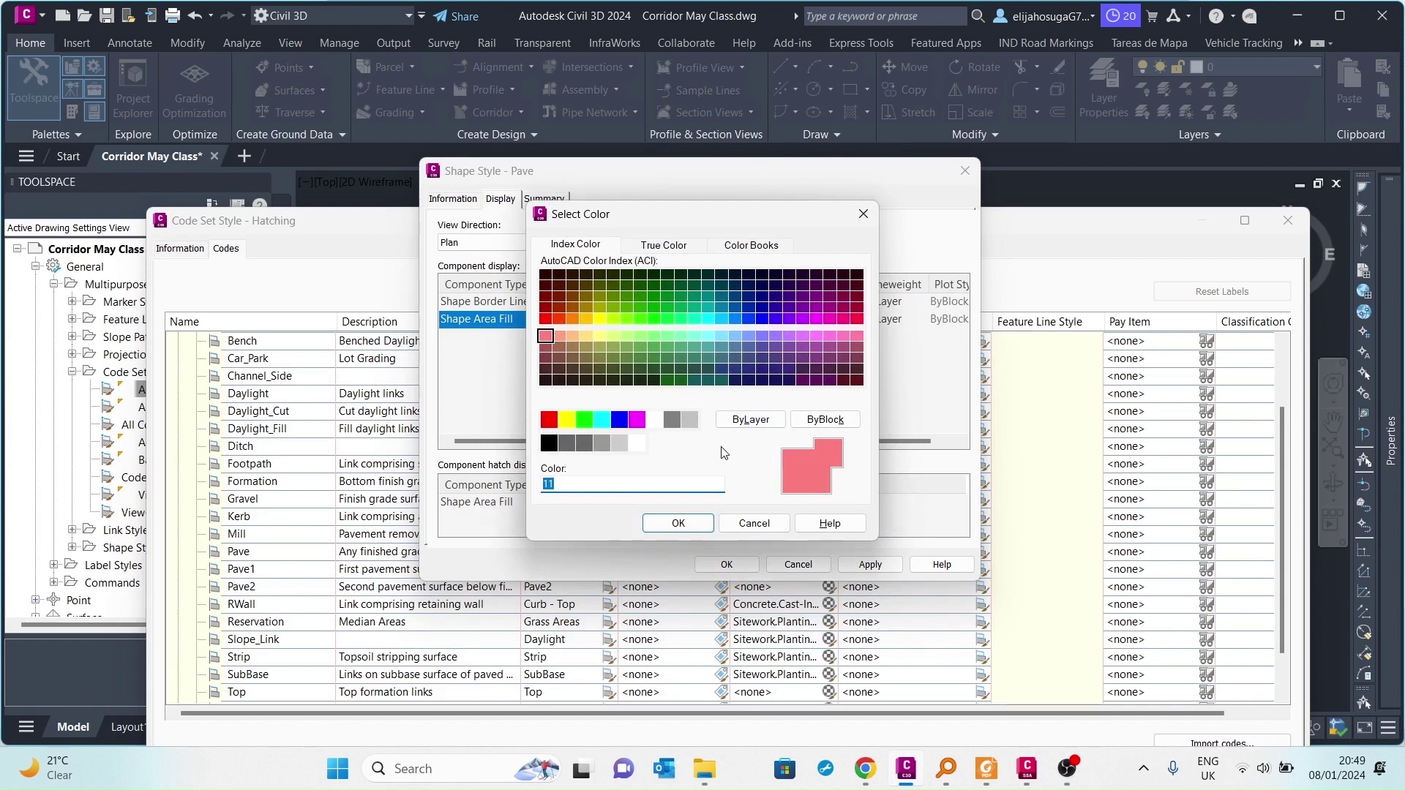
{"action": "left_click", "coordinate": [602, 444]}
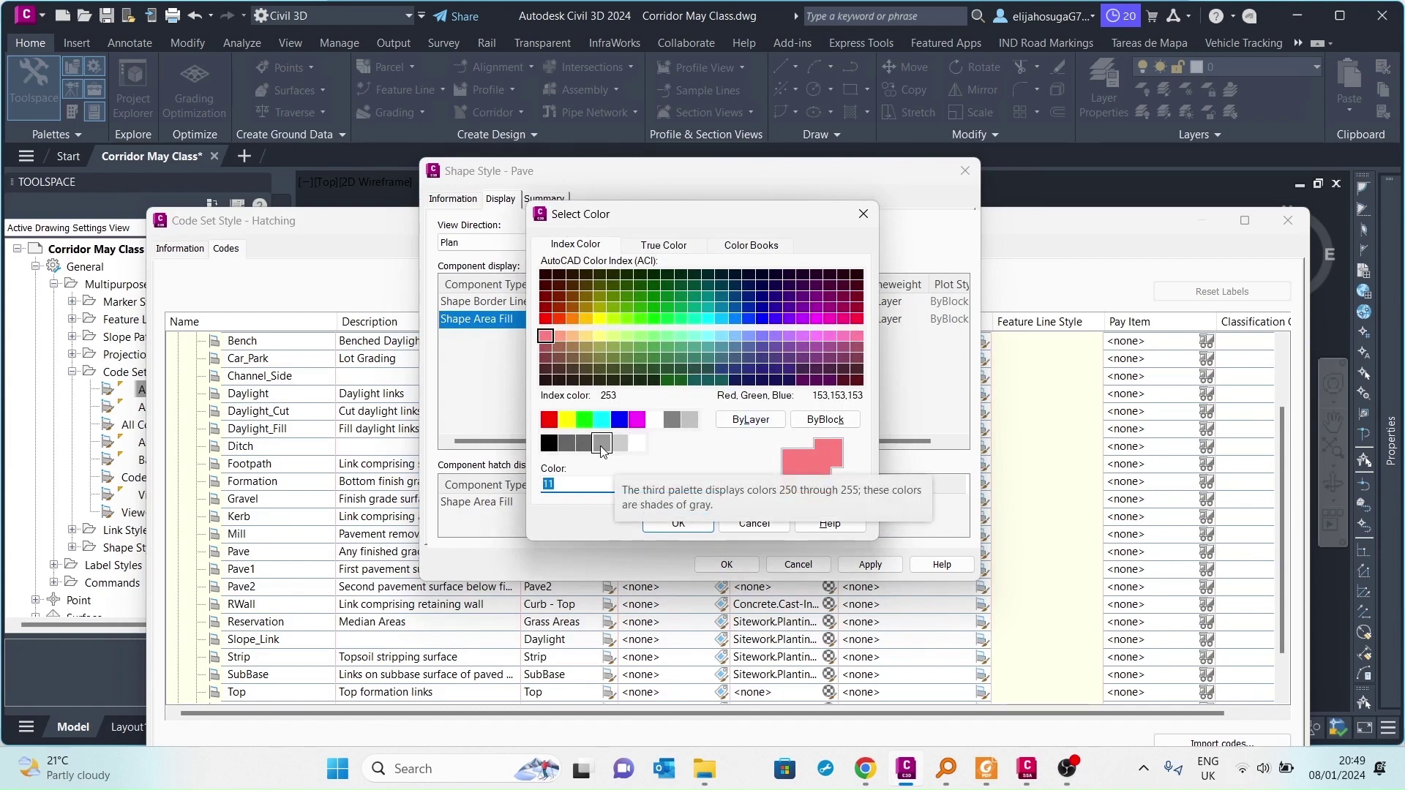
{"action": "left_click", "coordinate": [682, 524]}
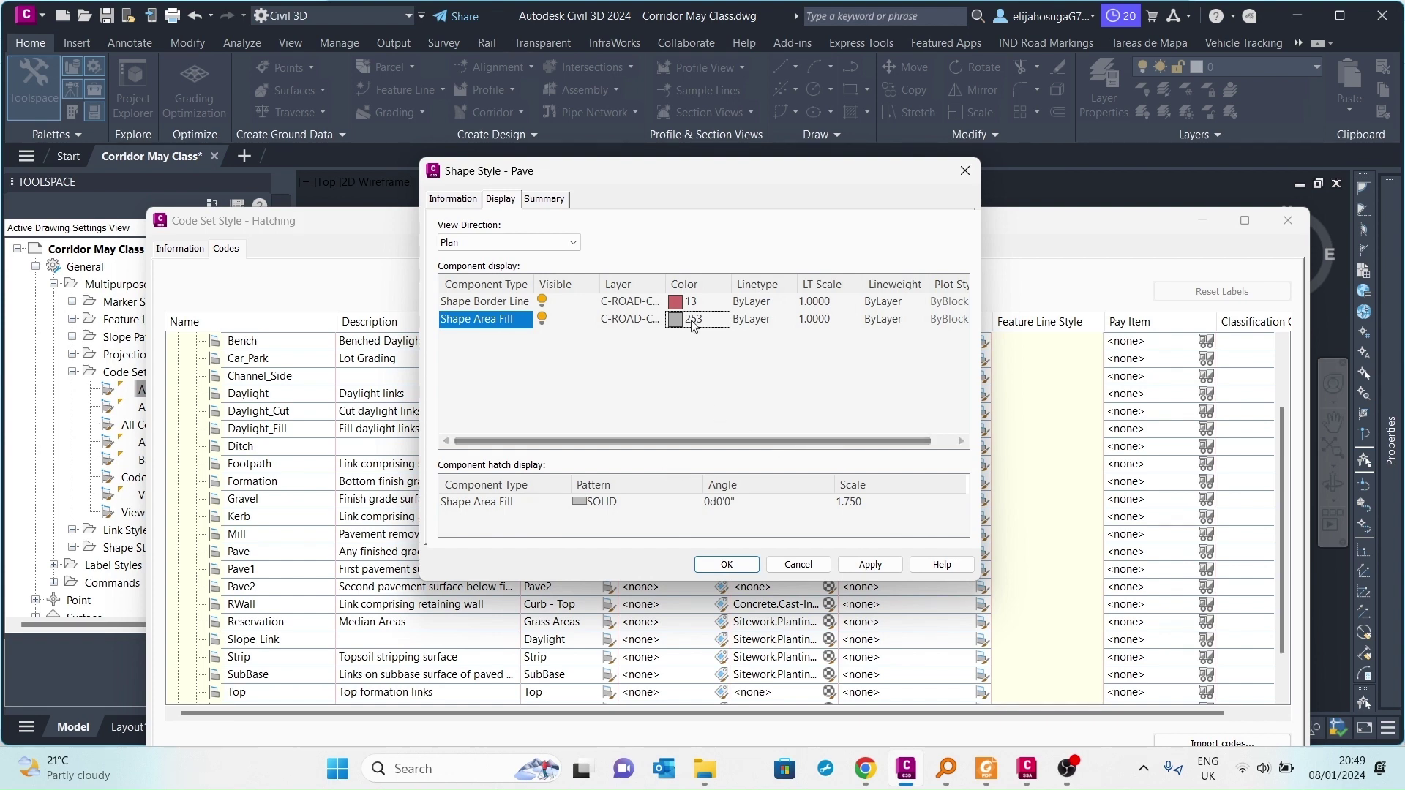
{"action": "left_click_drag", "start_coordinate": [557, 170], "coordinate": [589, 125]}
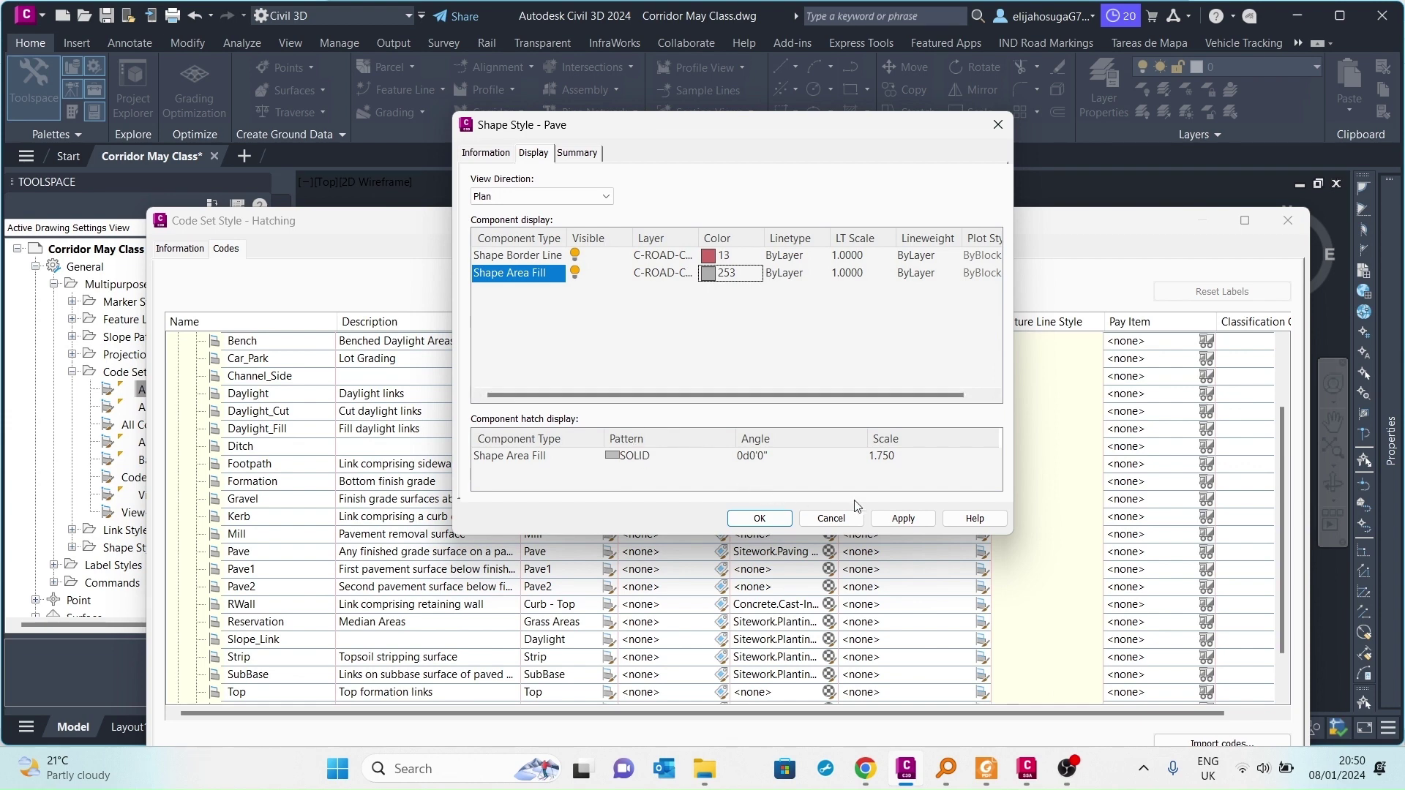
{"action": "left_click", "coordinate": [889, 518]}
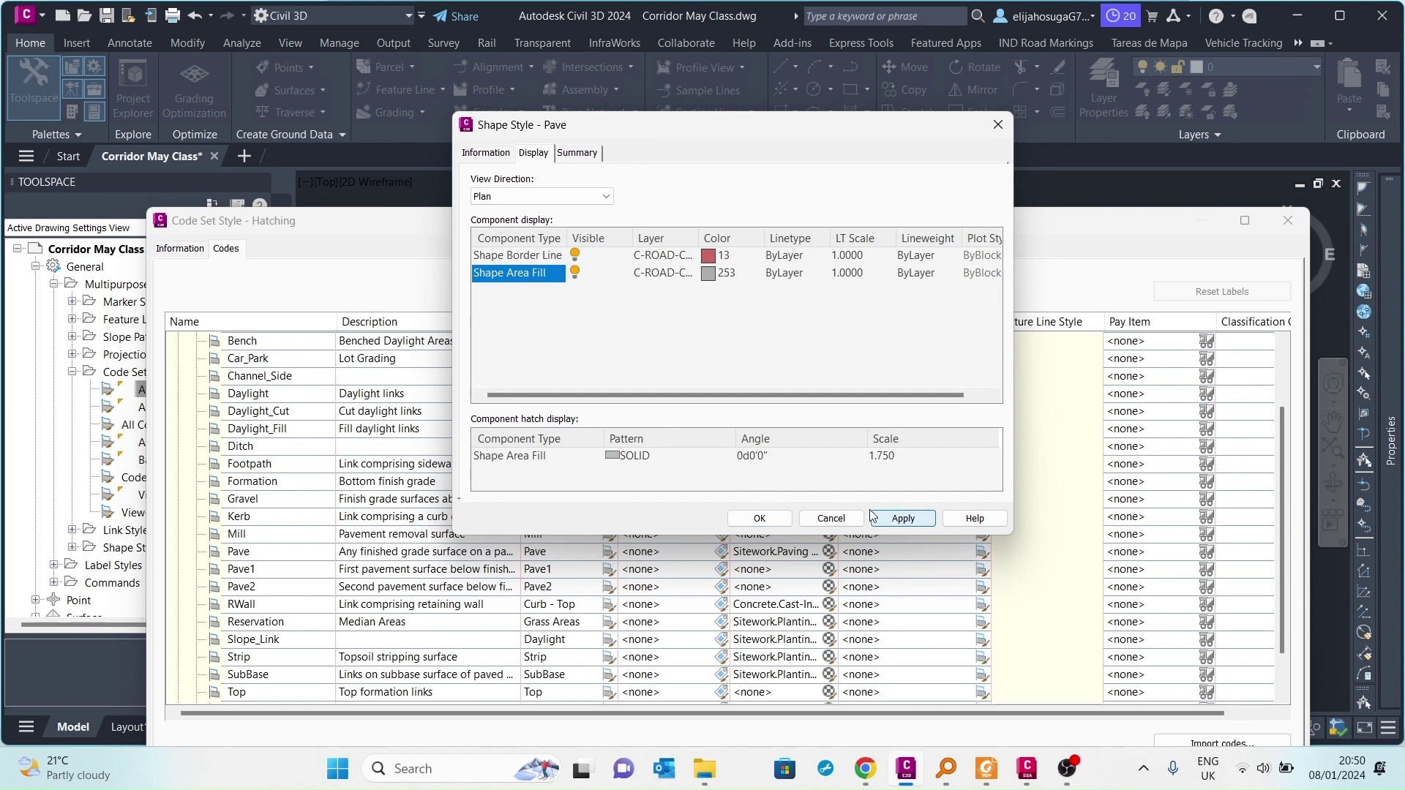
{"action": "left_click", "coordinate": [757, 518]}
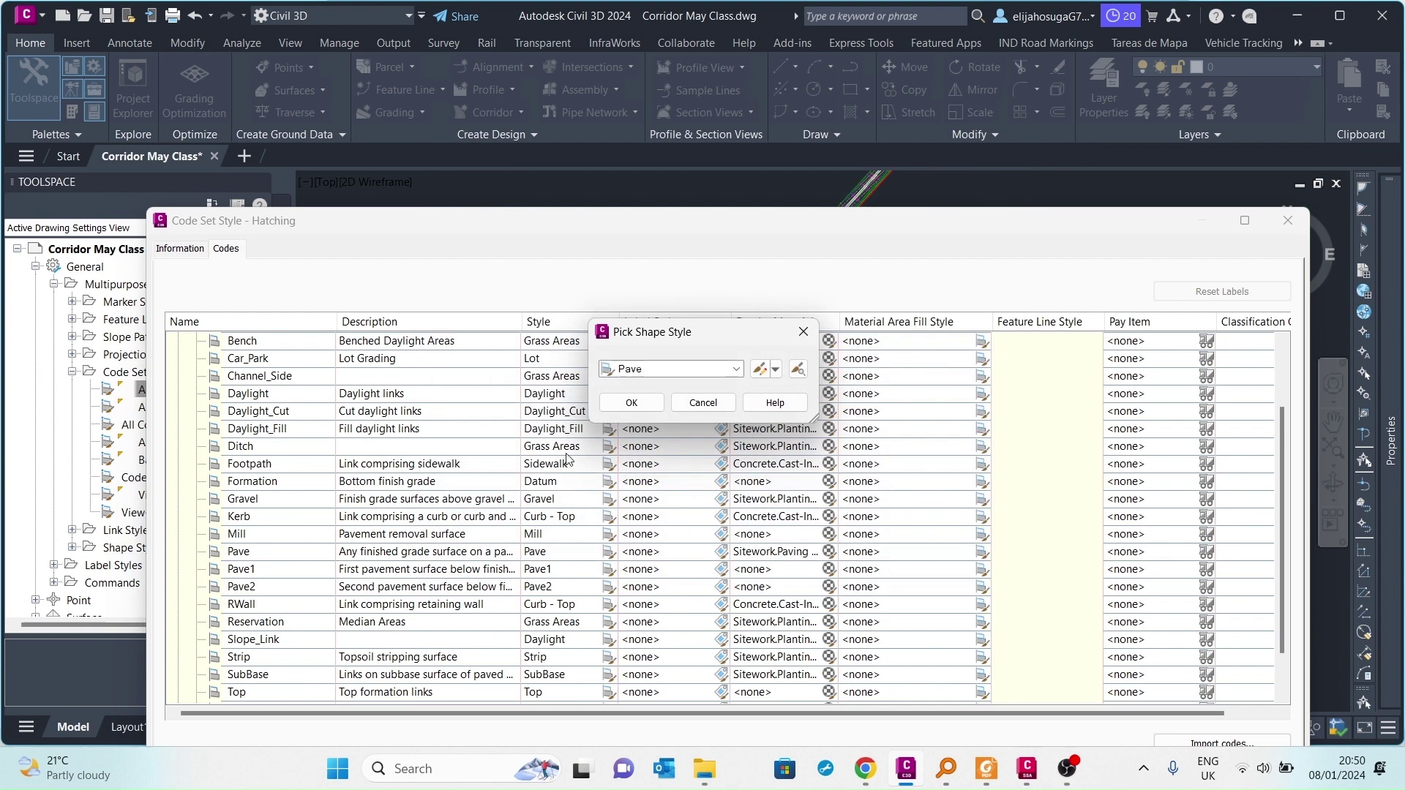
{"action": "left_click", "coordinate": [633, 403]}
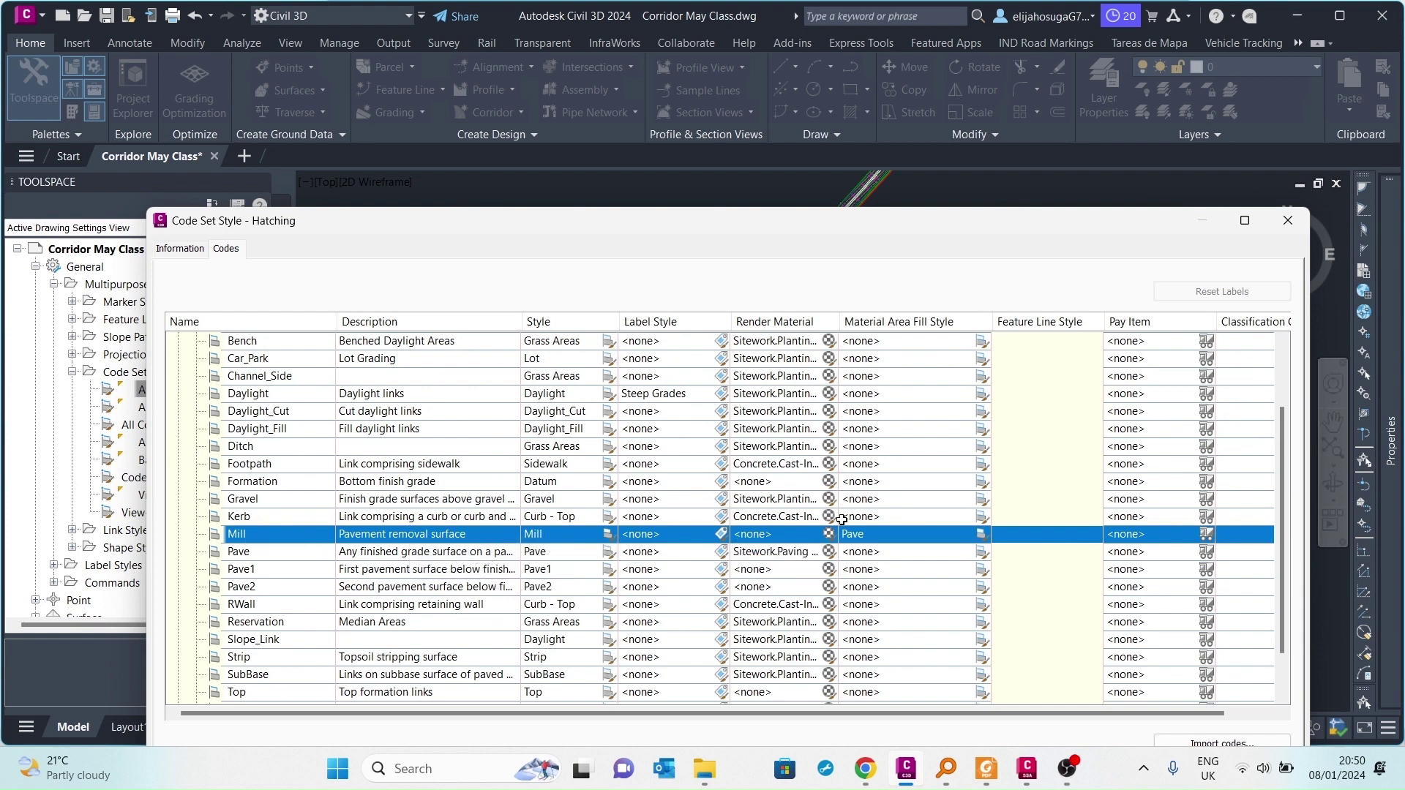
Assign the Pave shape style as material area fill of the Pave link code, checking the style's display settings
{"action": "left_click", "coordinate": [982, 552]}
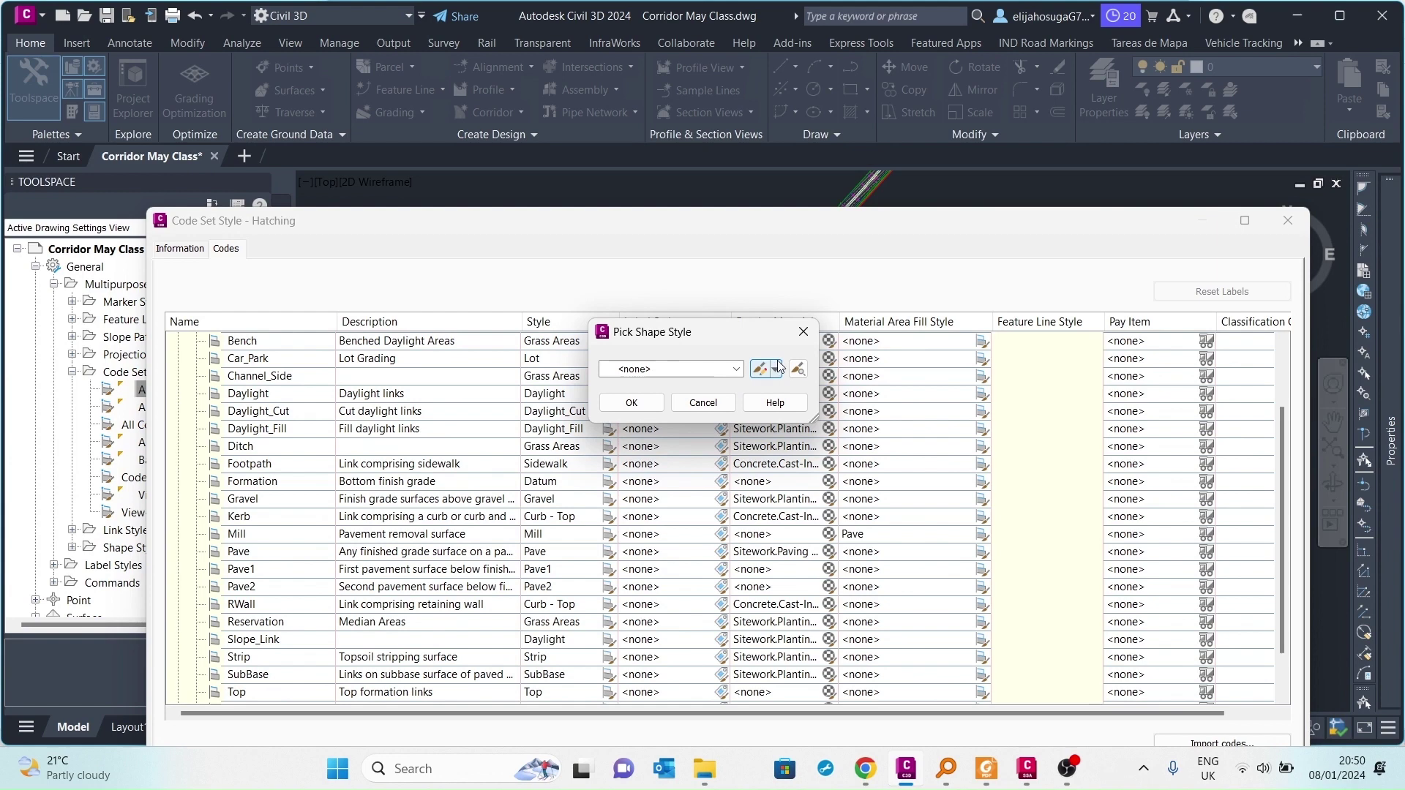
{"action": "left_click", "coordinate": [737, 369]}
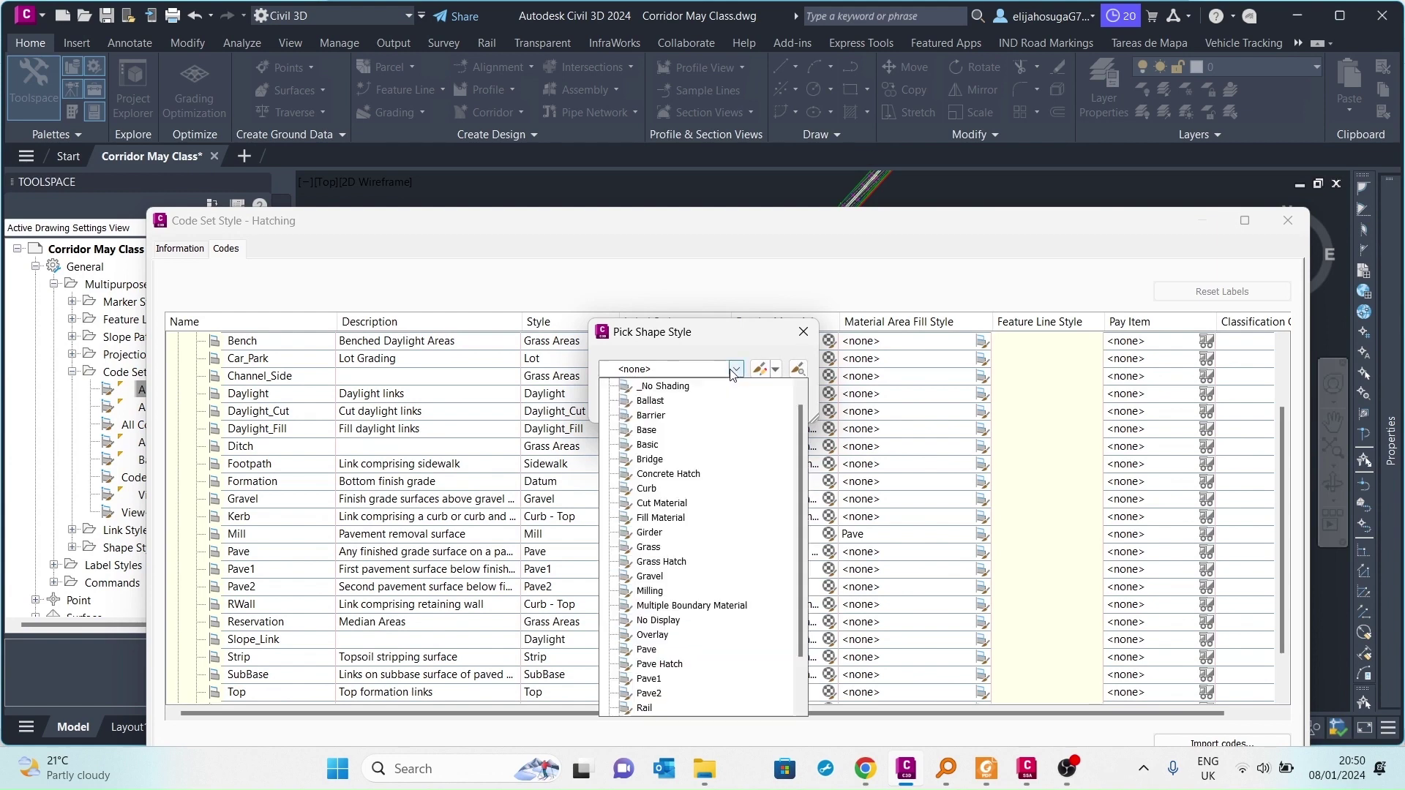
{"action": "left_click", "coordinate": [646, 649]}
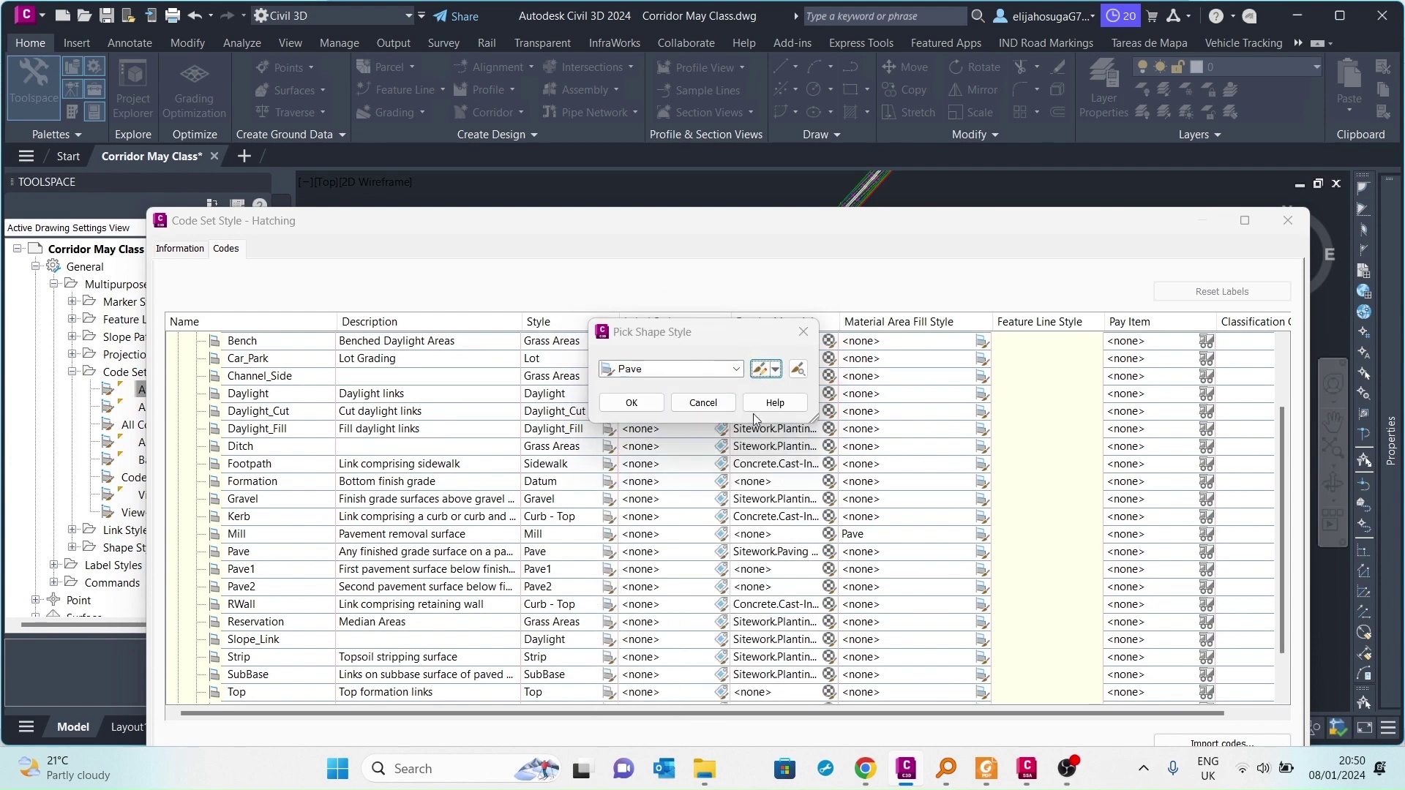
{"action": "left_click", "coordinate": [760, 369]}
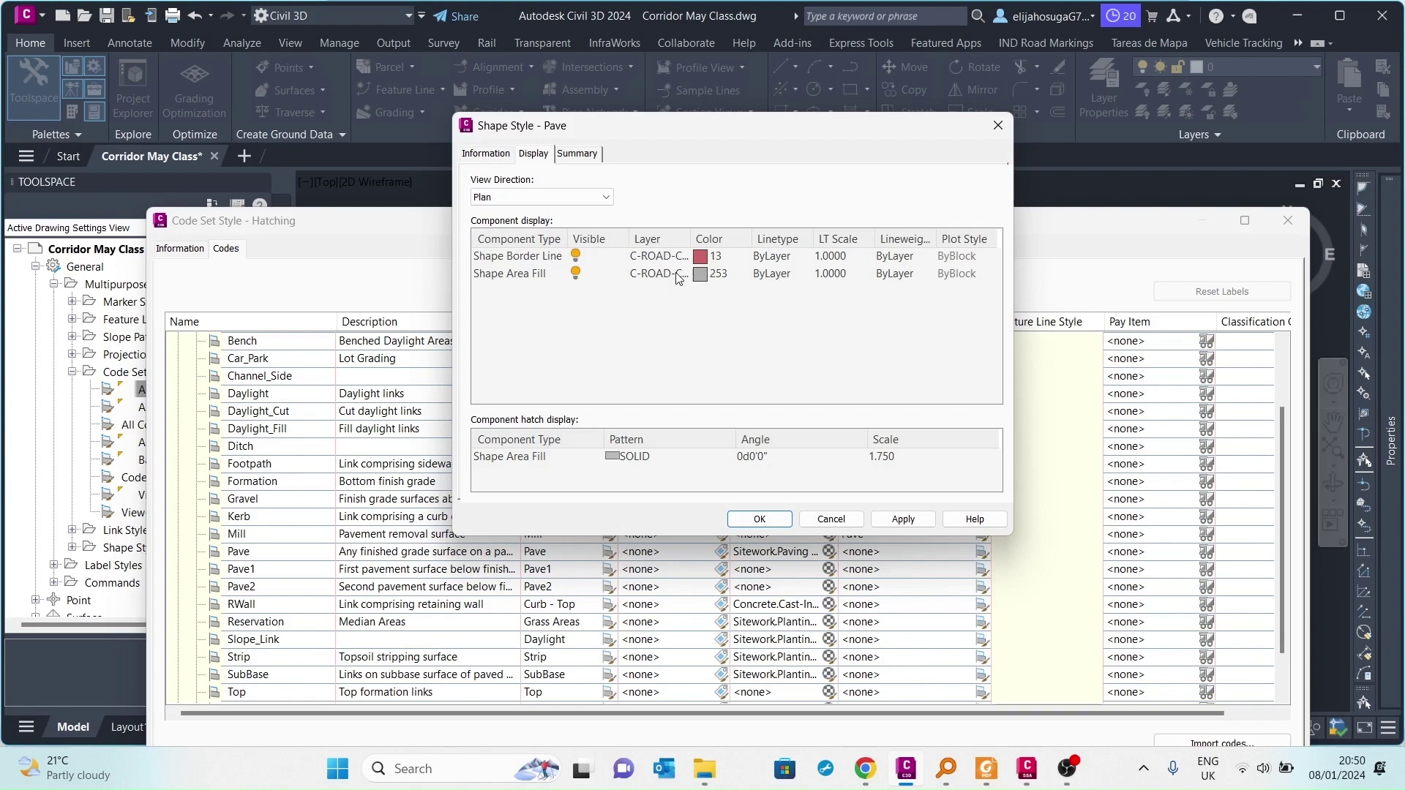
{"action": "left_click", "coordinate": [759, 519]}
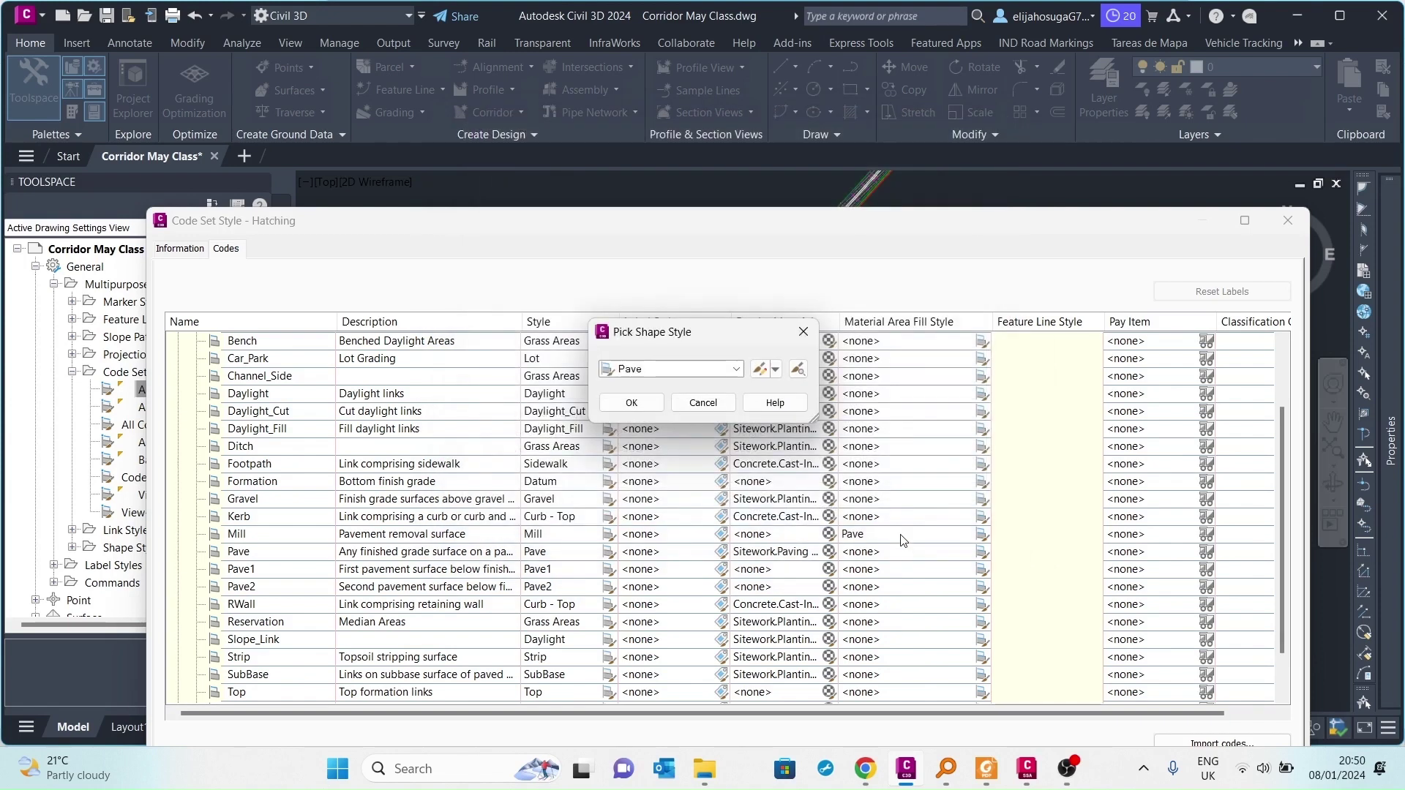
{"action": "left_click", "coordinate": [631, 404]}
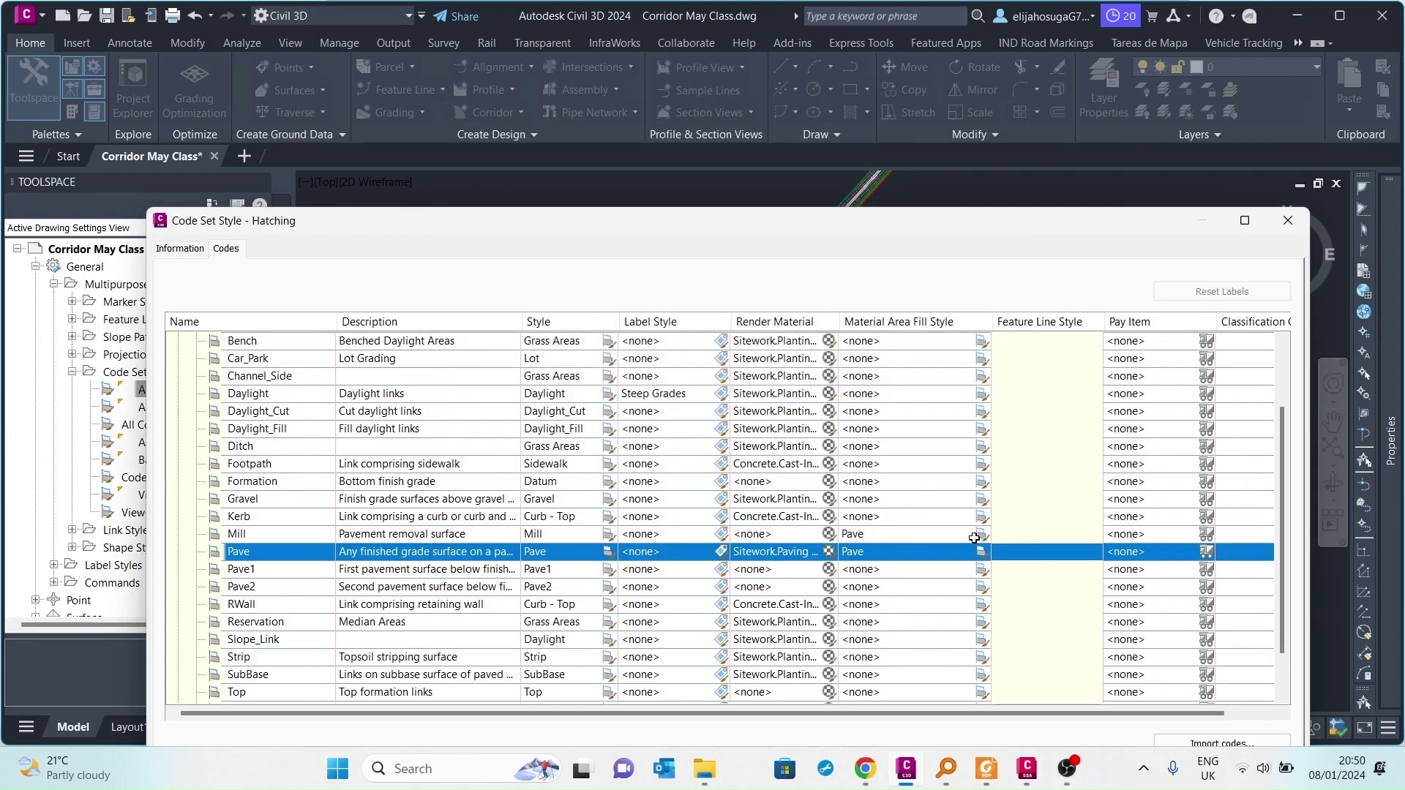
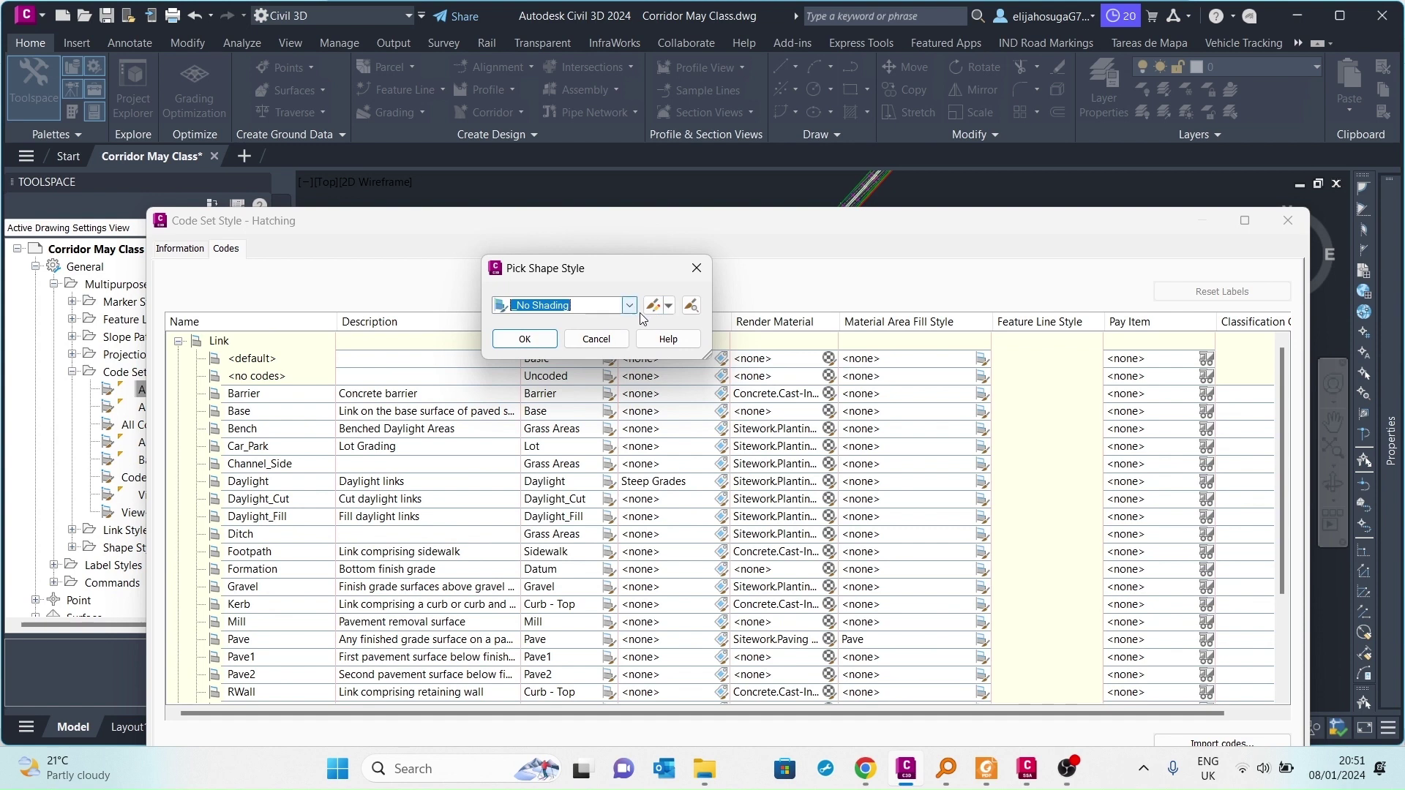
Copy the _No Shading shape style and name the copy Drainage
{"action": "left_click", "coordinate": [666, 308]}
{"action": "left_click", "coordinate": [661, 340]}
{"action": "left_click", "coordinate": [486, 153]}
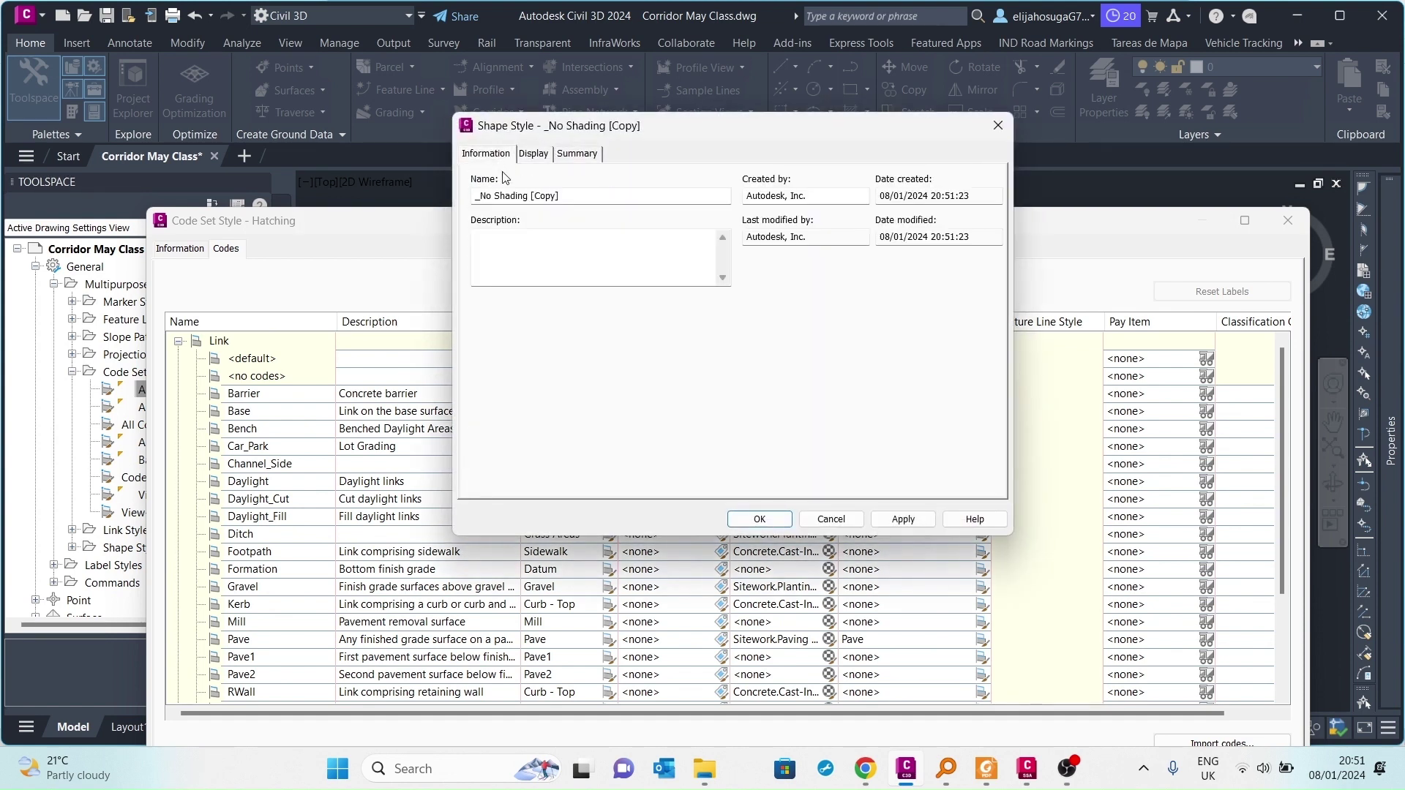
{"action": "left_click_drag", "start_coordinate": [586, 195], "coordinate": [447, 199]}
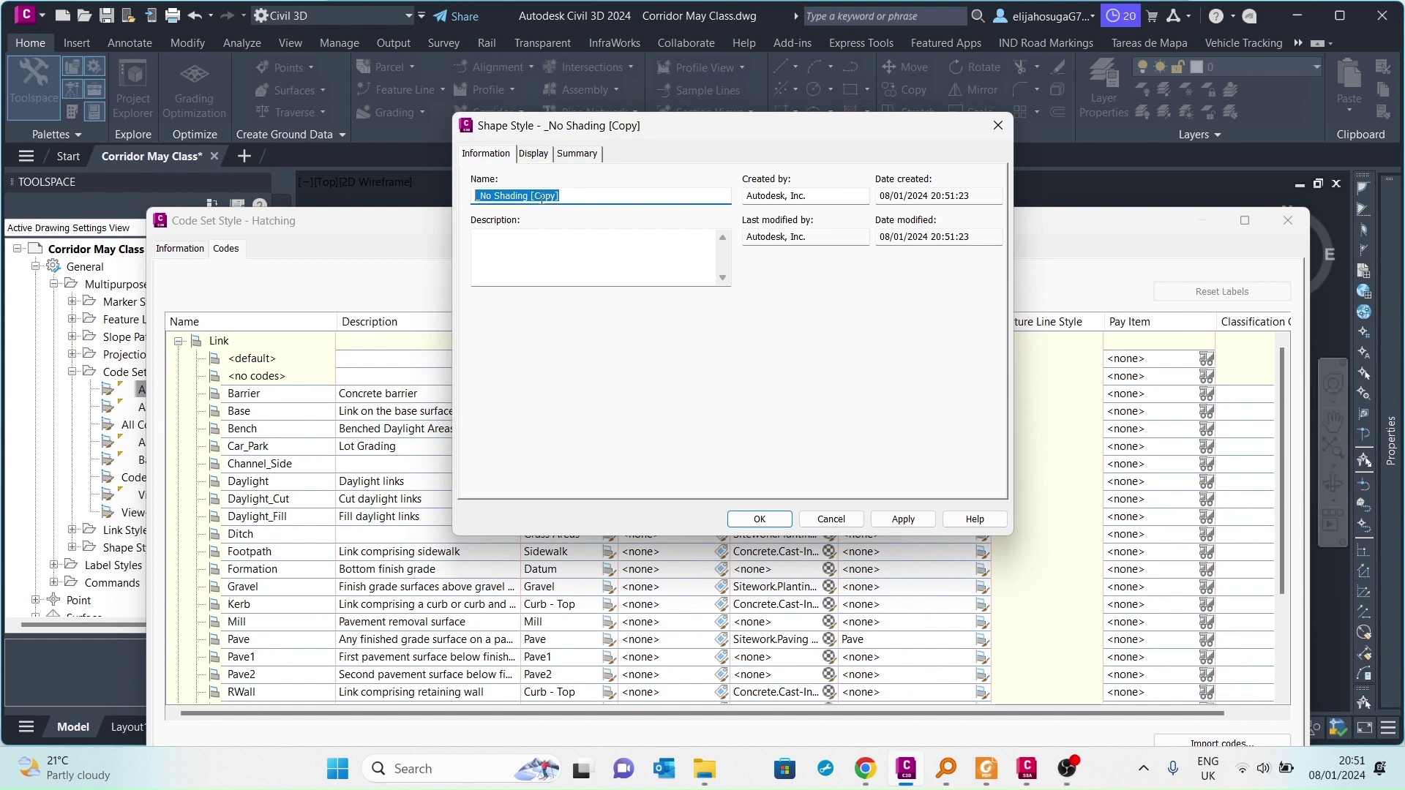
{"action": "type", "text": "Drainage"}
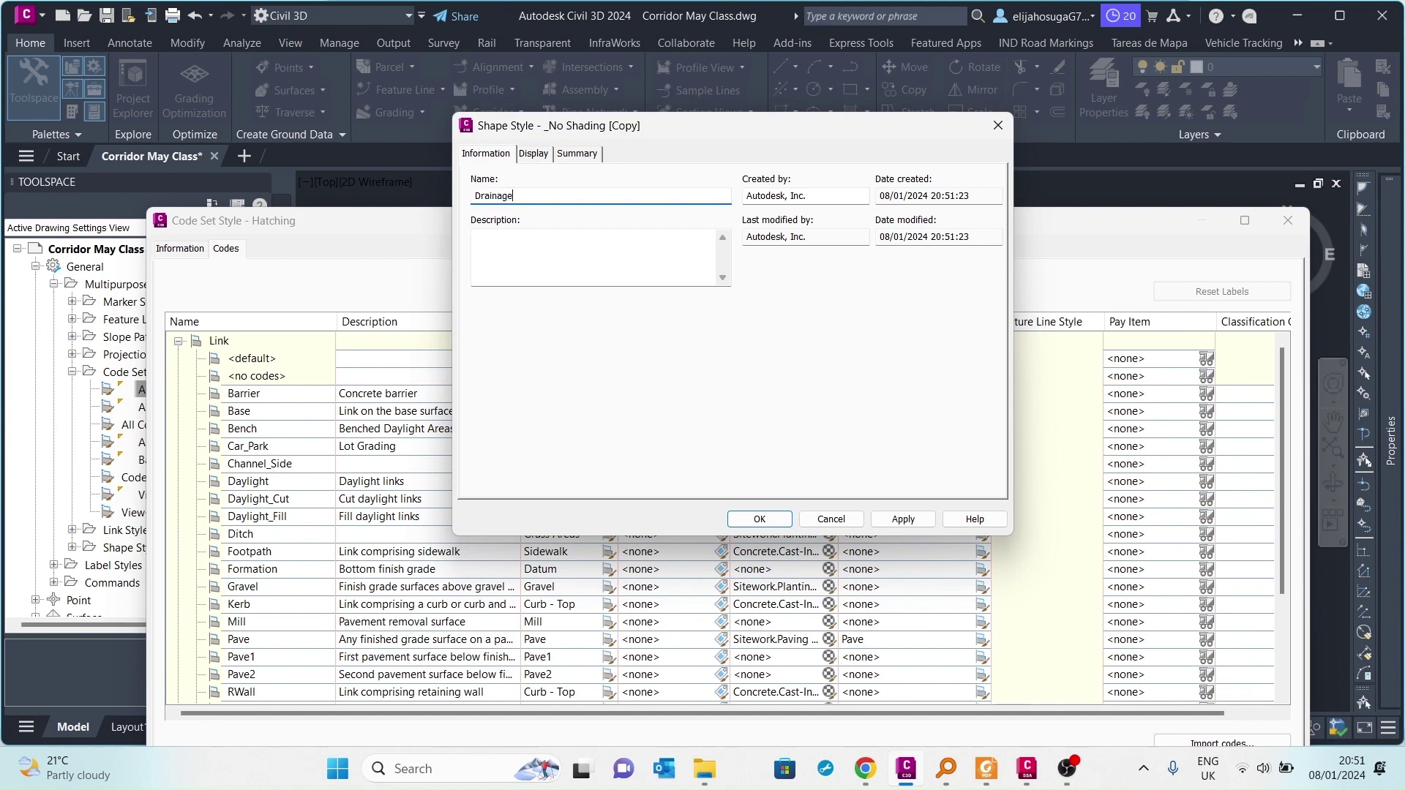
Turn on the Shape Border Line and Shape Area Fill components of the Drainage shape style in plan
{"action": "left_click", "coordinate": [531, 153]}
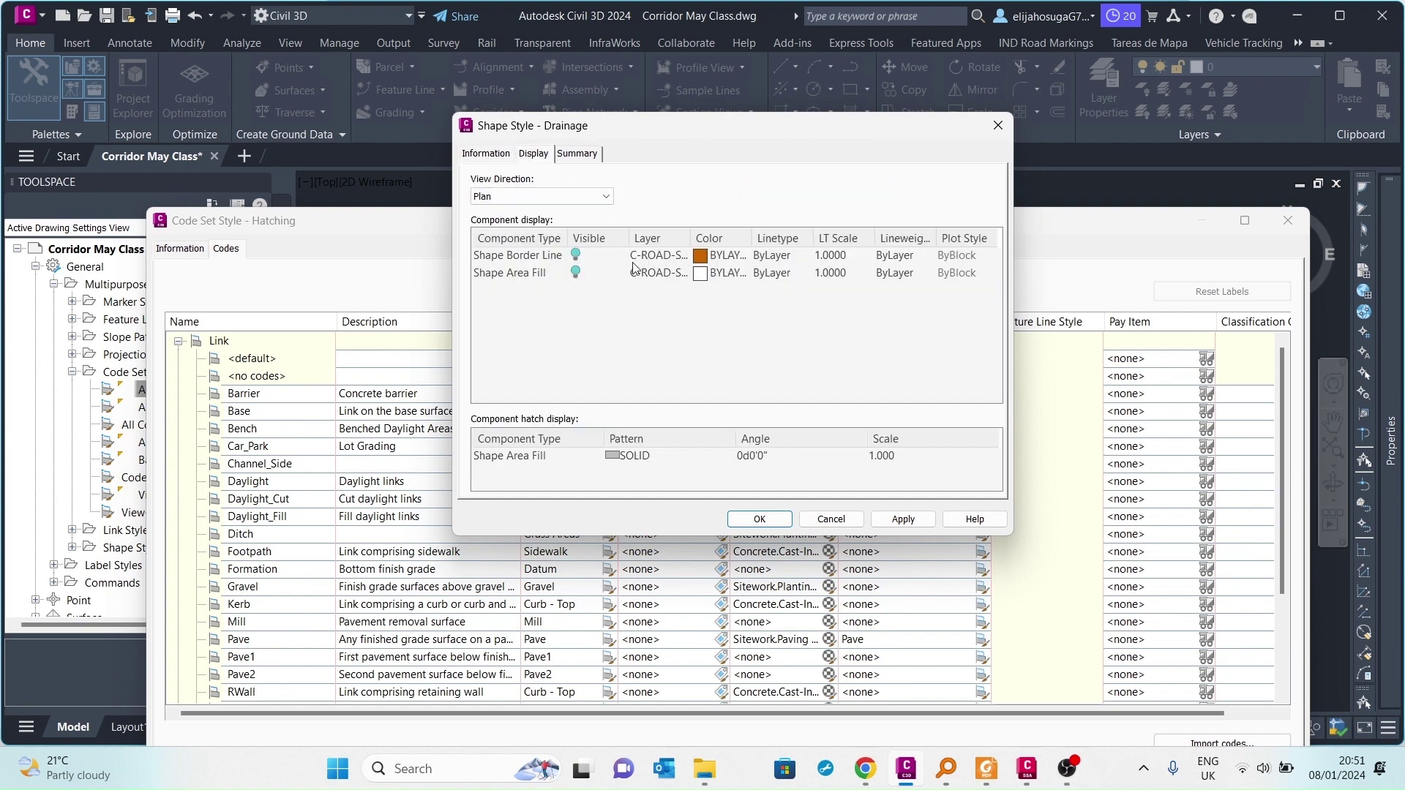
{"action": "left_click", "coordinate": [577, 255]}
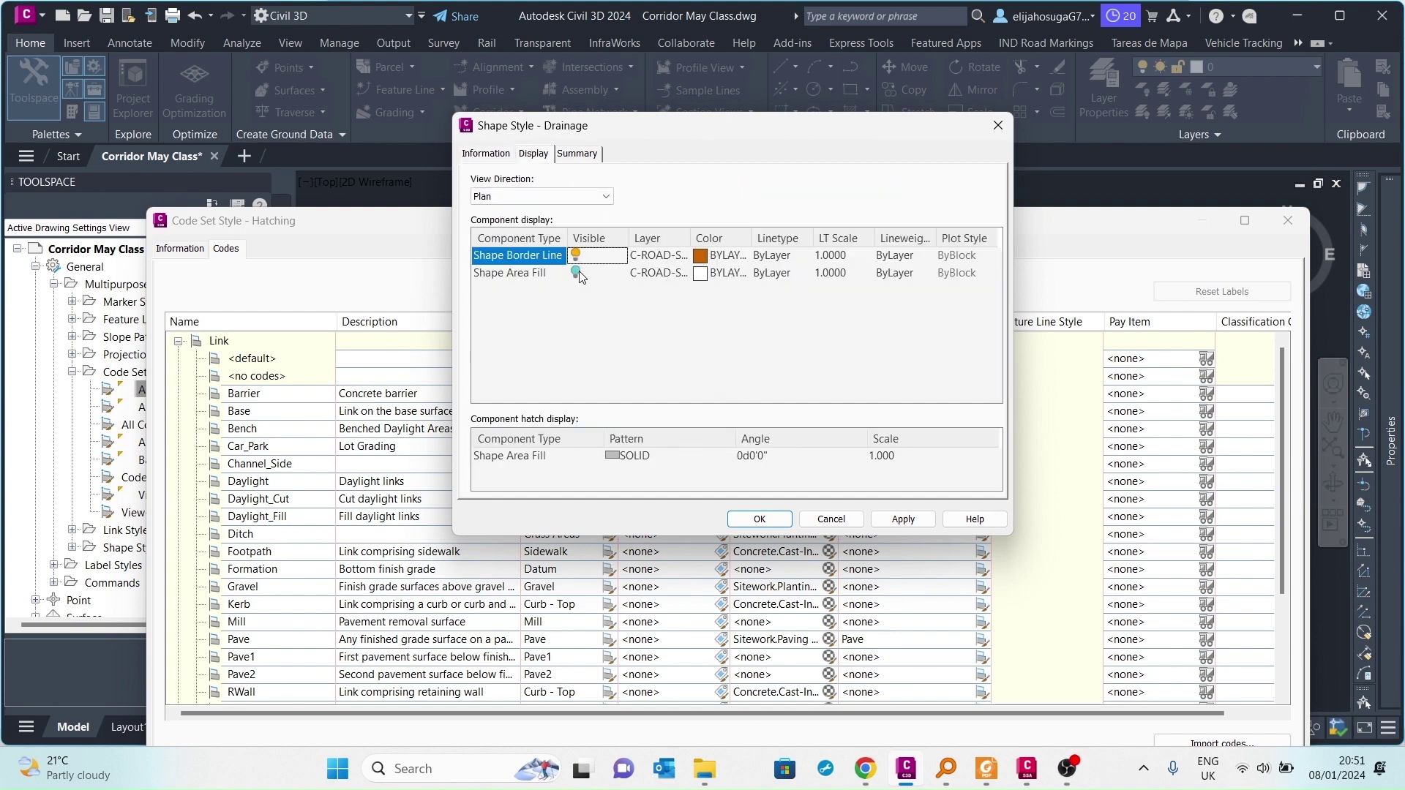
{"action": "left_click", "coordinate": [577, 273]}
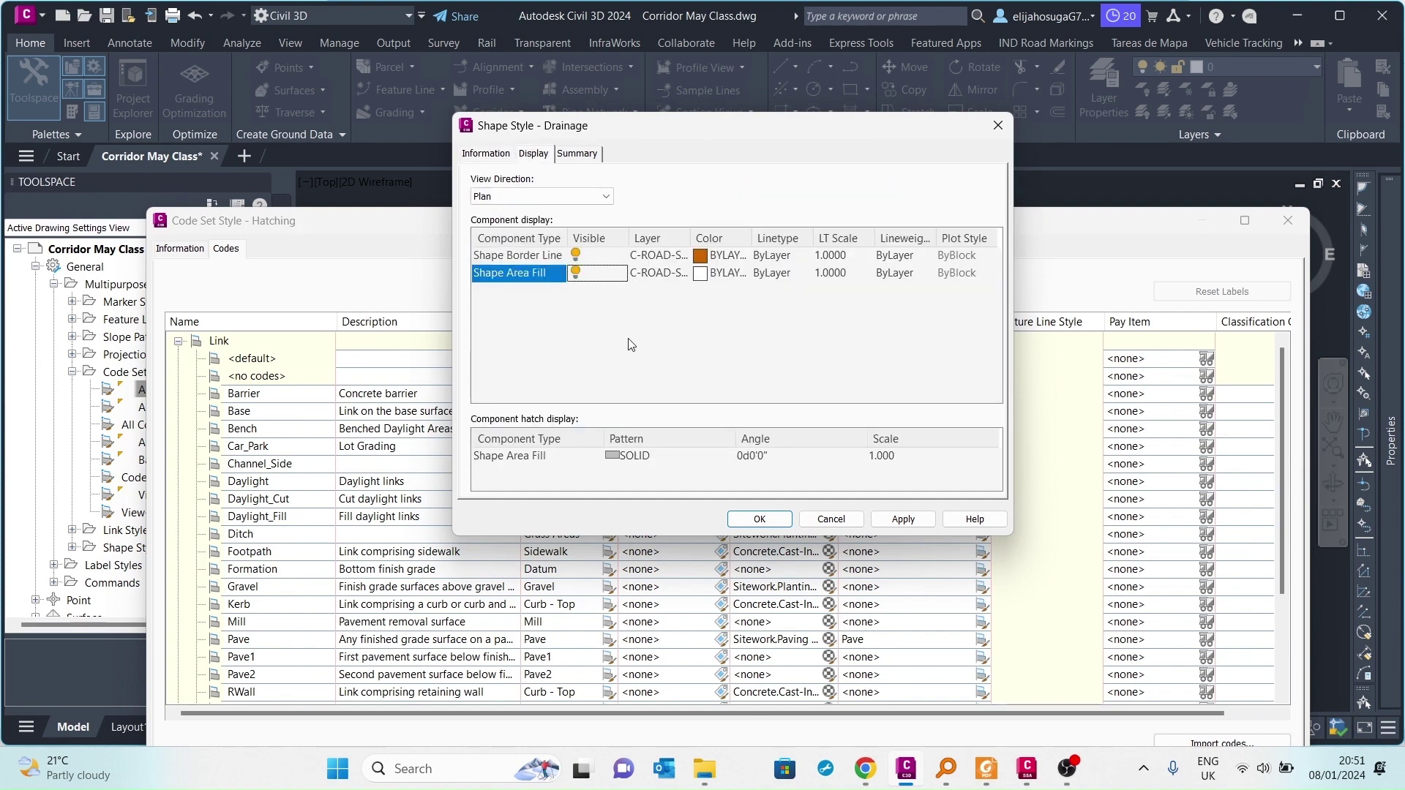
Set the plan Shape Area Fill colour of the Drainage shape style to cyan
{"action": "left_click", "coordinate": [699, 274]}
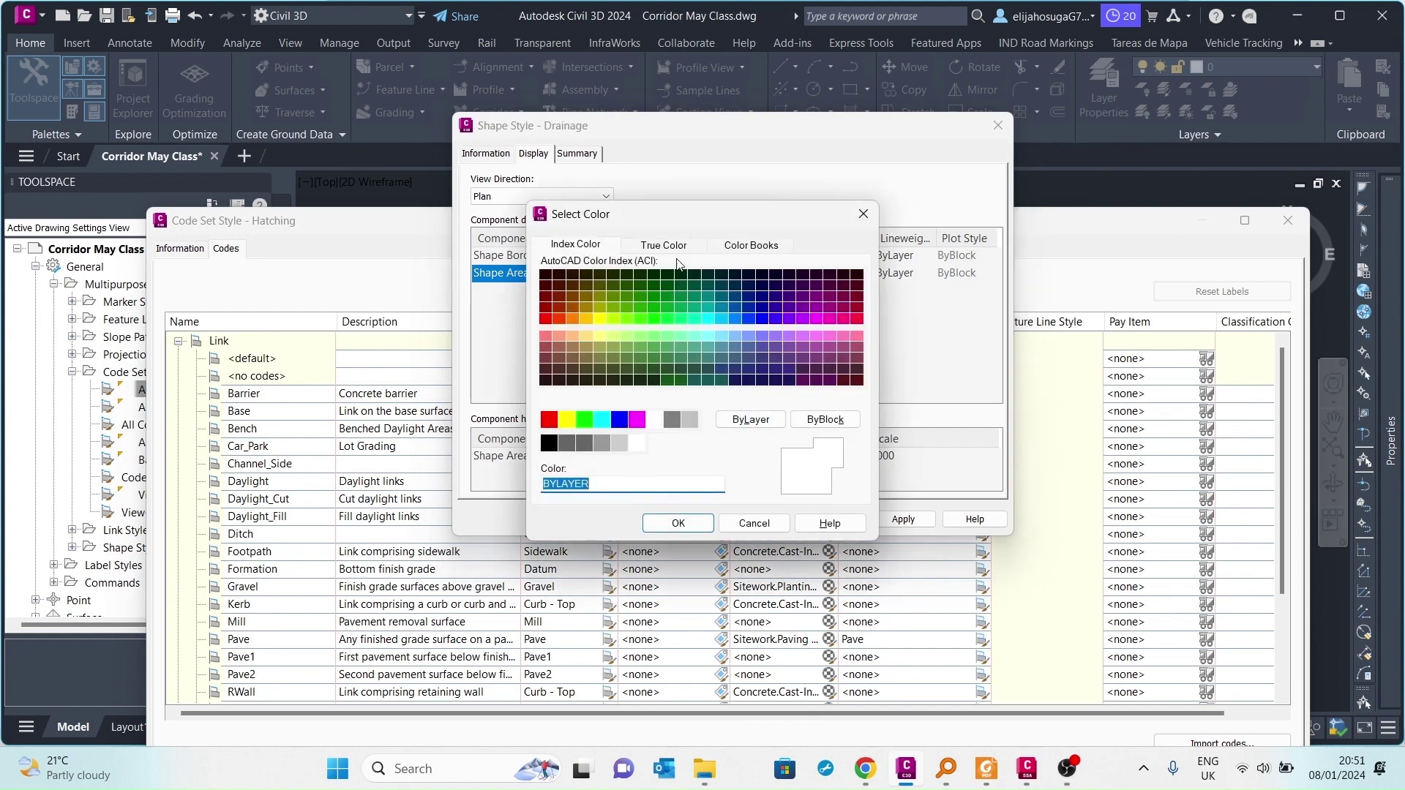
{"action": "left_click_drag", "start_coordinate": [693, 215], "coordinate": [869, 190]}
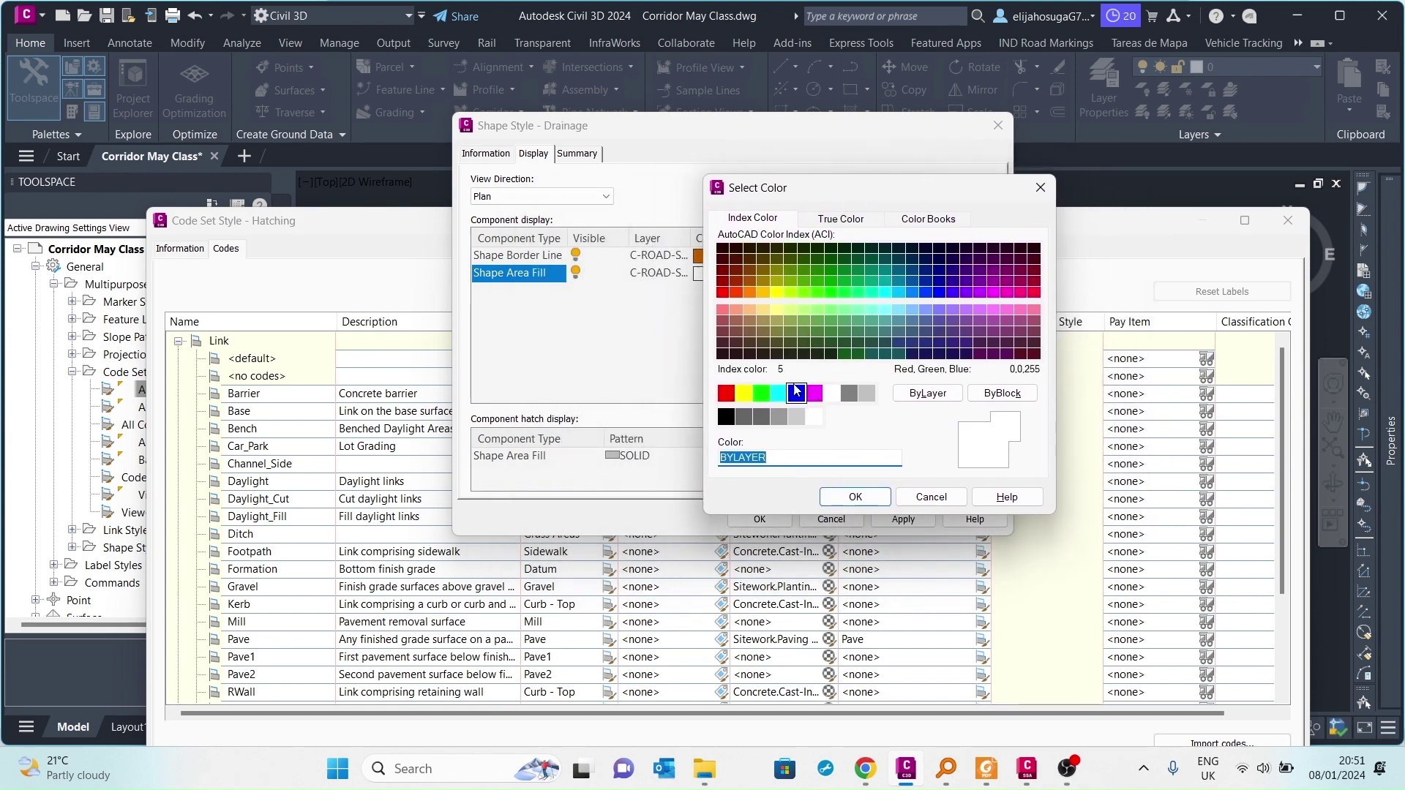
{"action": "left_click_drag", "start_coordinate": [868, 188], "coordinate": [764, 162]}
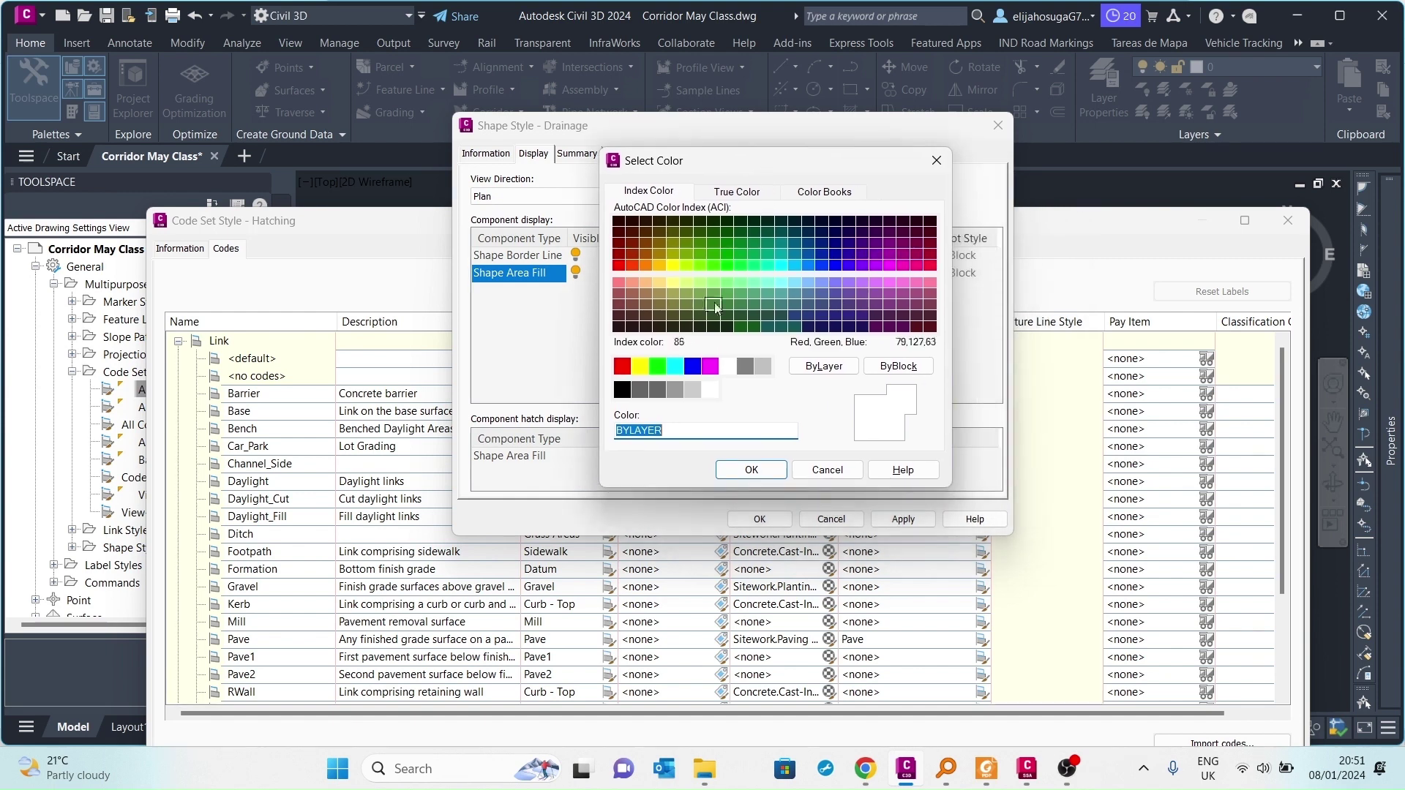
{"action": "left_click", "coordinate": [675, 372]}
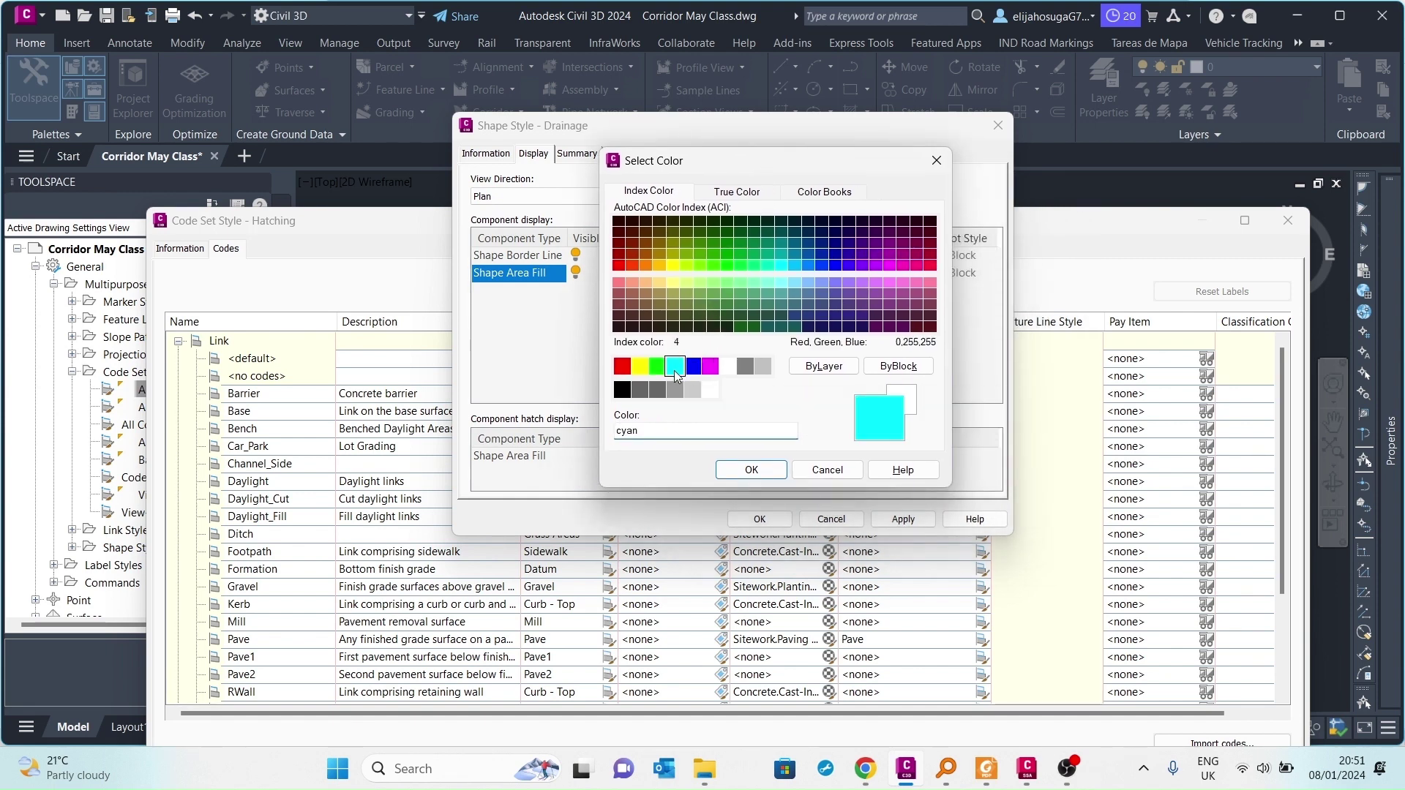
{"action": "left_click", "coordinate": [778, 471]}
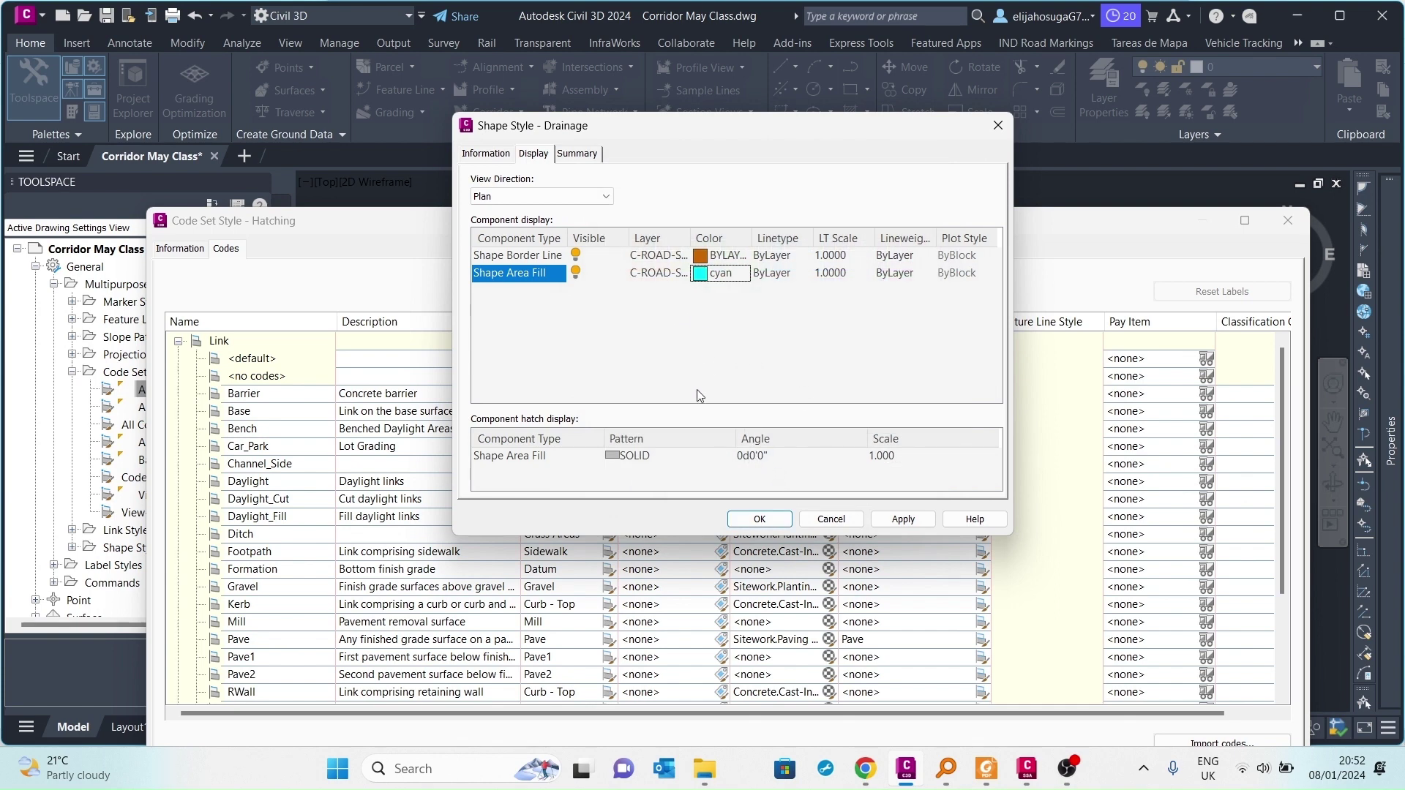
Change the Shape Area Fill hatch of the Drainage style from solid fill to the predefined HEX pattern
{"action": "left_click", "coordinate": [638, 460]}
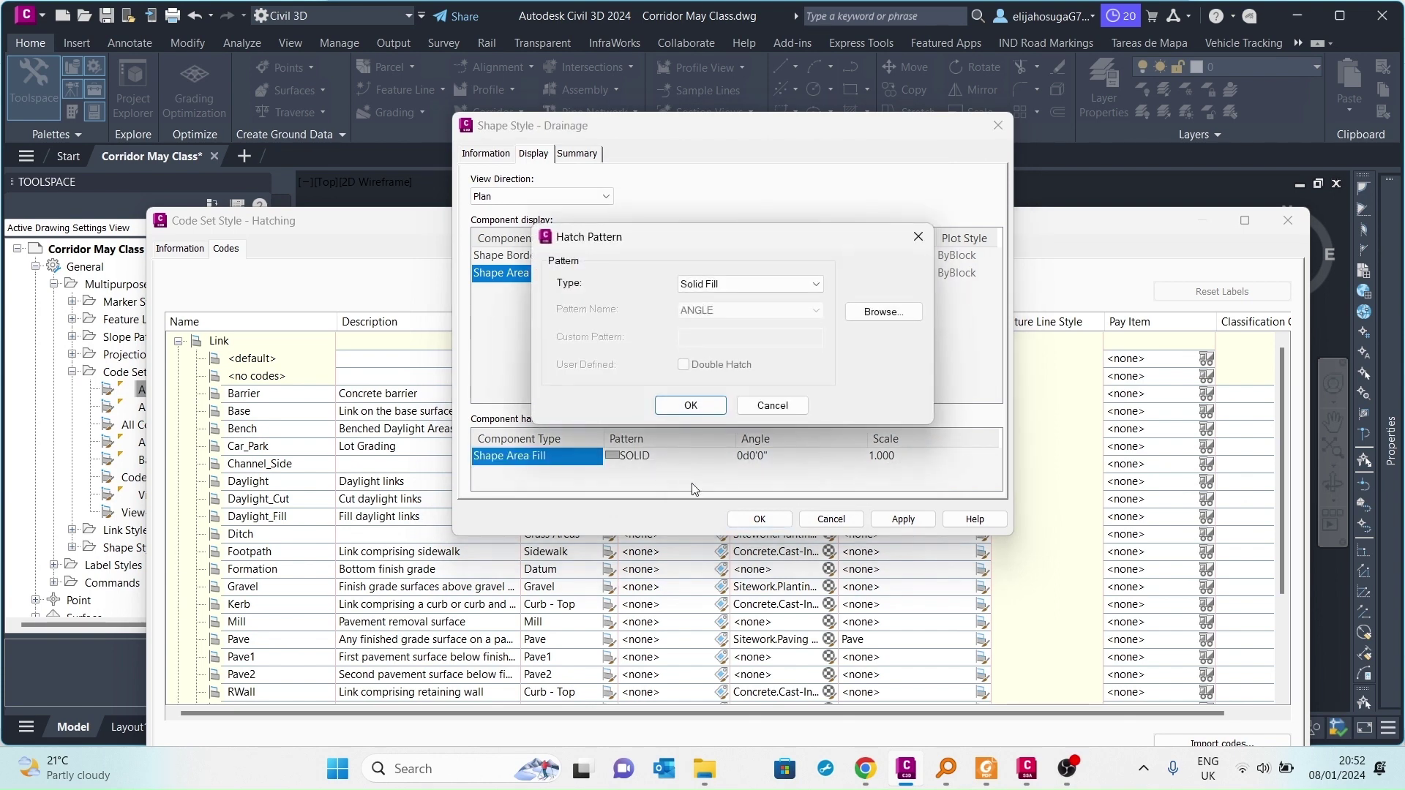
{"action": "left_click", "coordinate": [755, 286]}
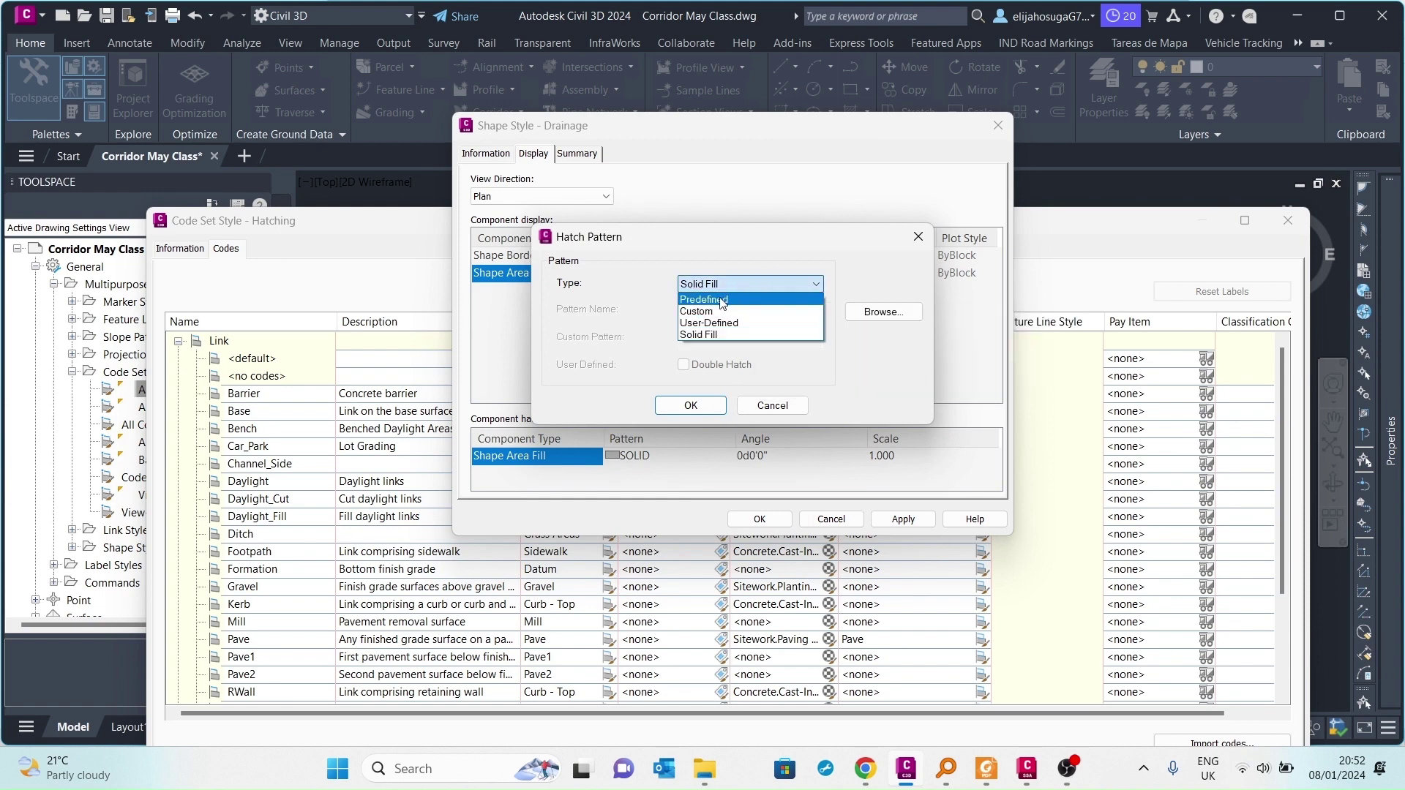
{"action": "left_click", "coordinate": [723, 300]}
{"action": "left_click", "coordinate": [869, 313]}
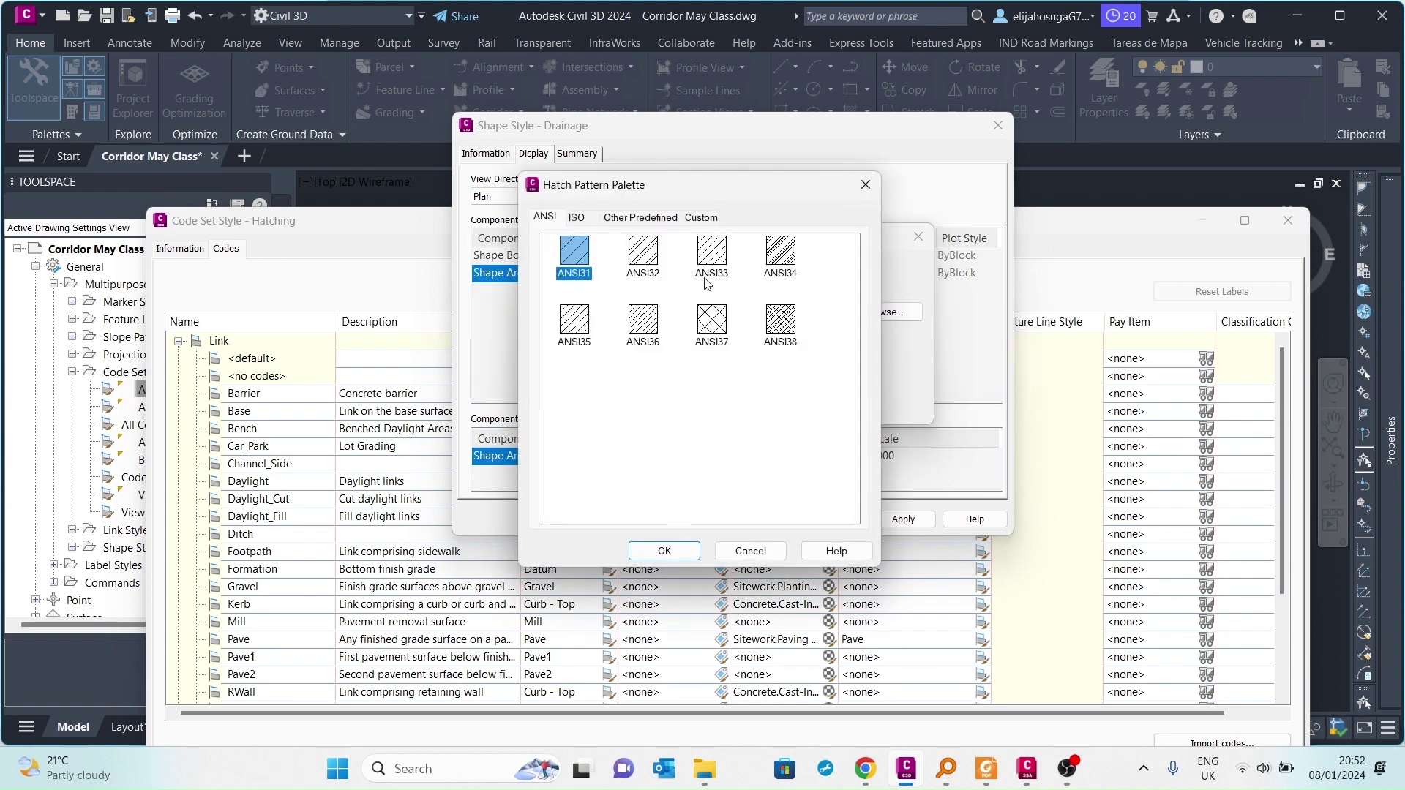
{"action": "left_click", "coordinate": [652, 220]}
{"action": "scroll", "coordinate": [639, 381], "scroll_direction": "down", "scroll_amount": 5}
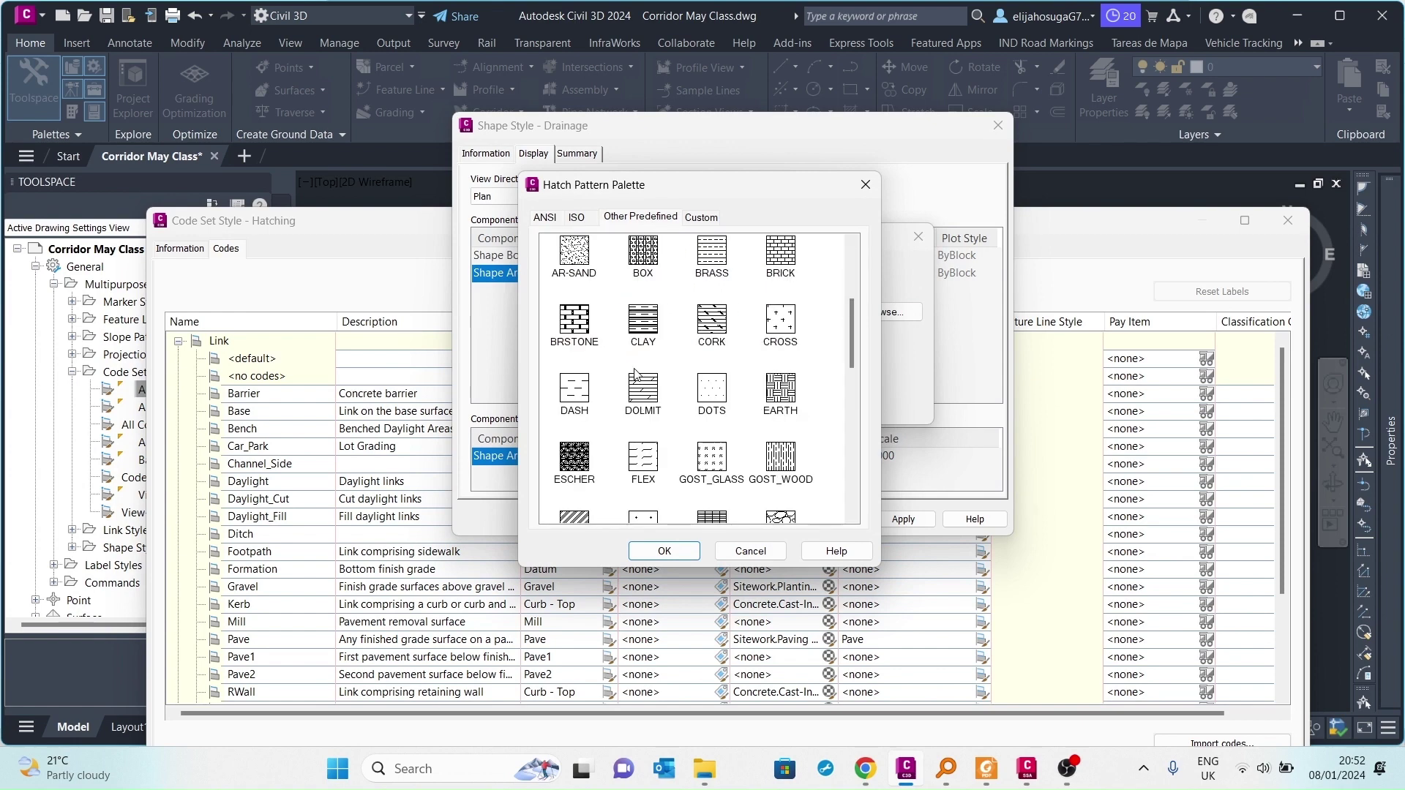
{"action": "left_click", "coordinate": [588, 401]}
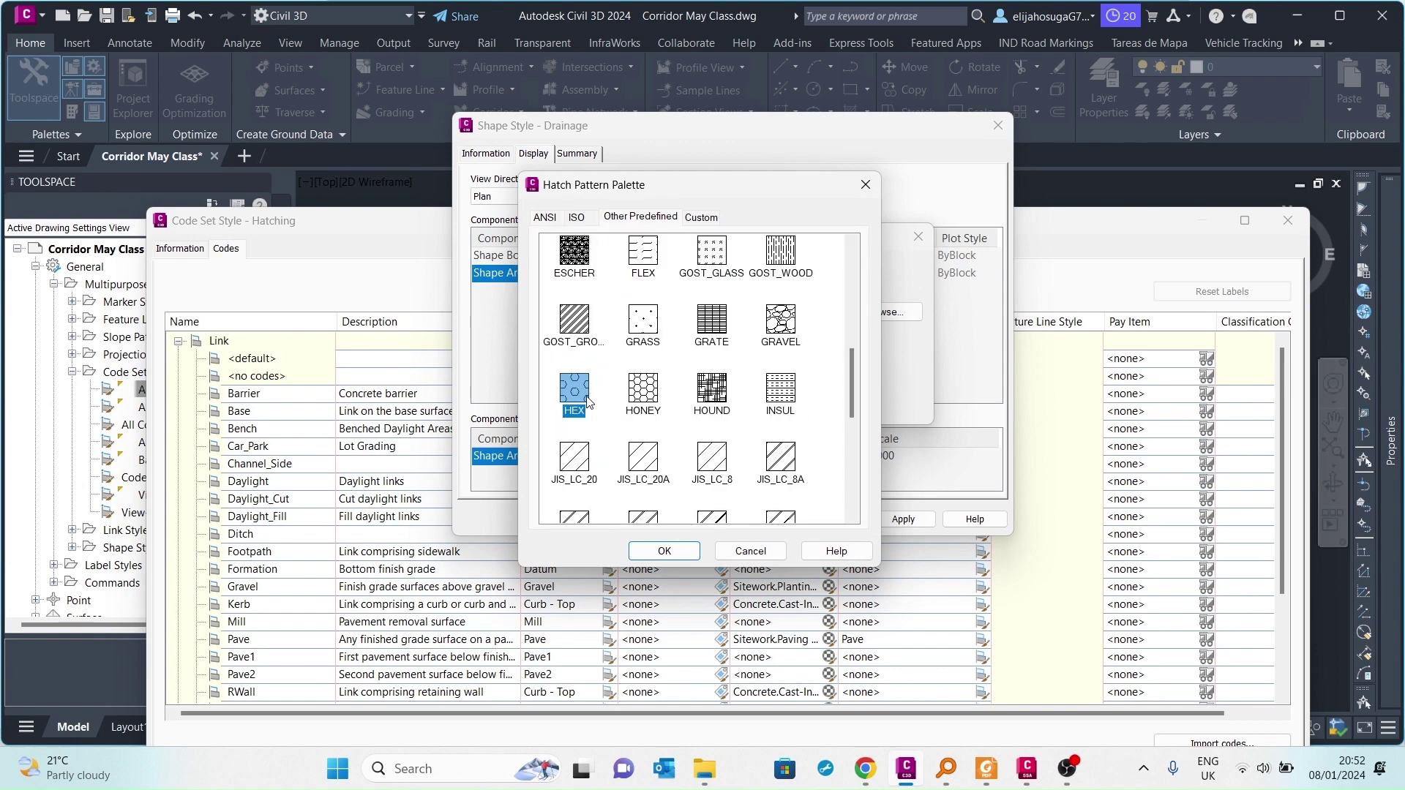
{"action": "left_click", "coordinate": [683, 553]}
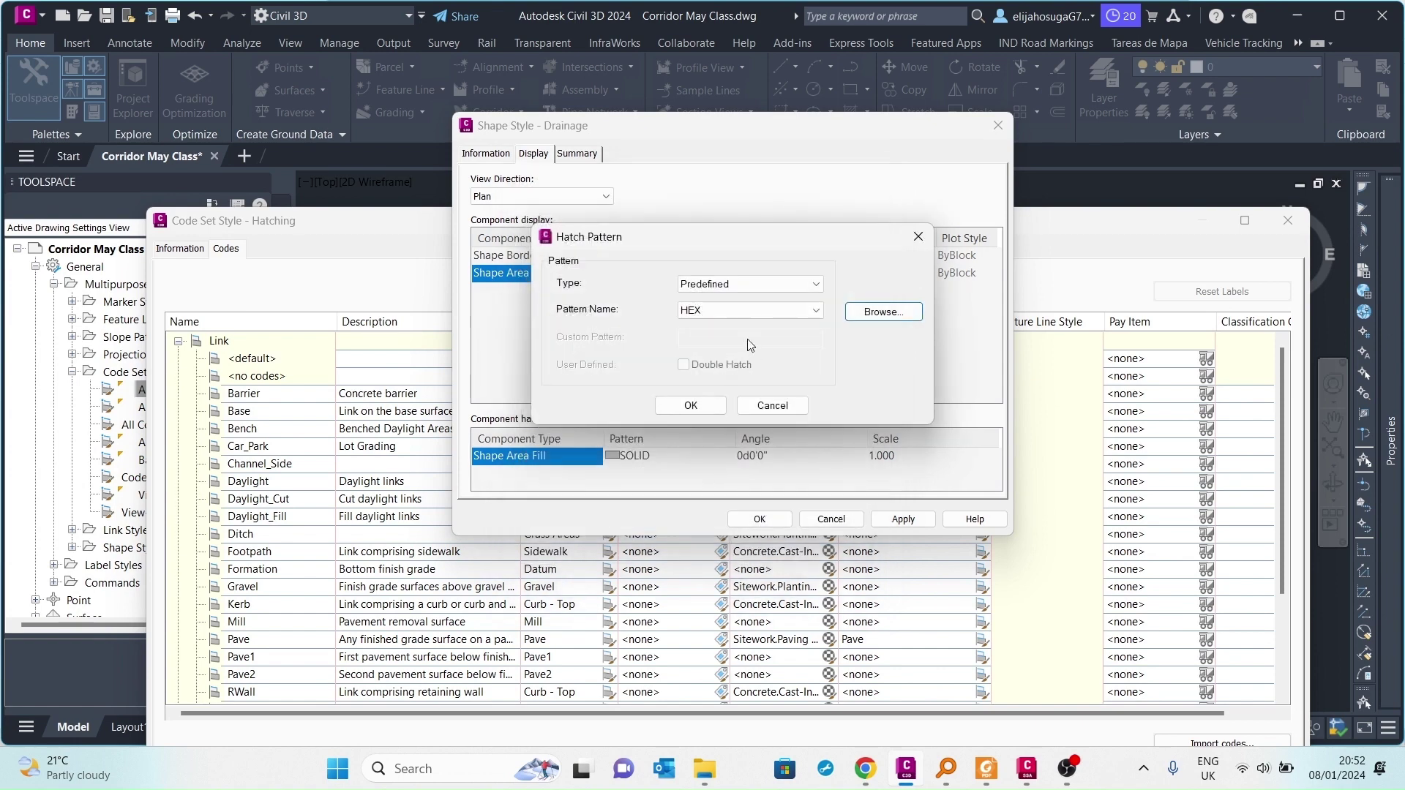
{"action": "left_click", "coordinate": [695, 404]}
Set the plan Shape Area Fill colour of the Drainage shape style to 255
{"action": "left_click", "coordinate": [701, 275]}
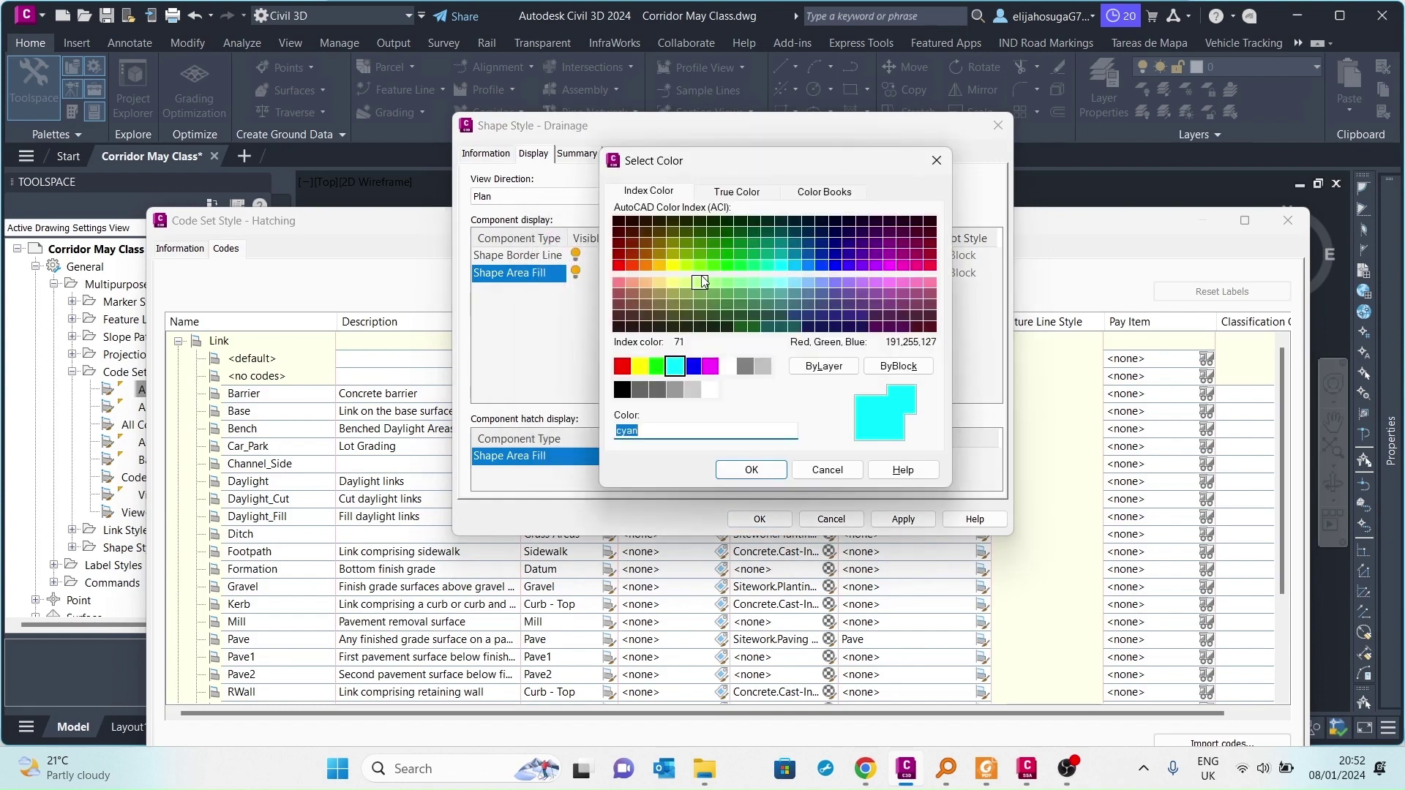
{"action": "left_click", "coordinate": [710, 389]}
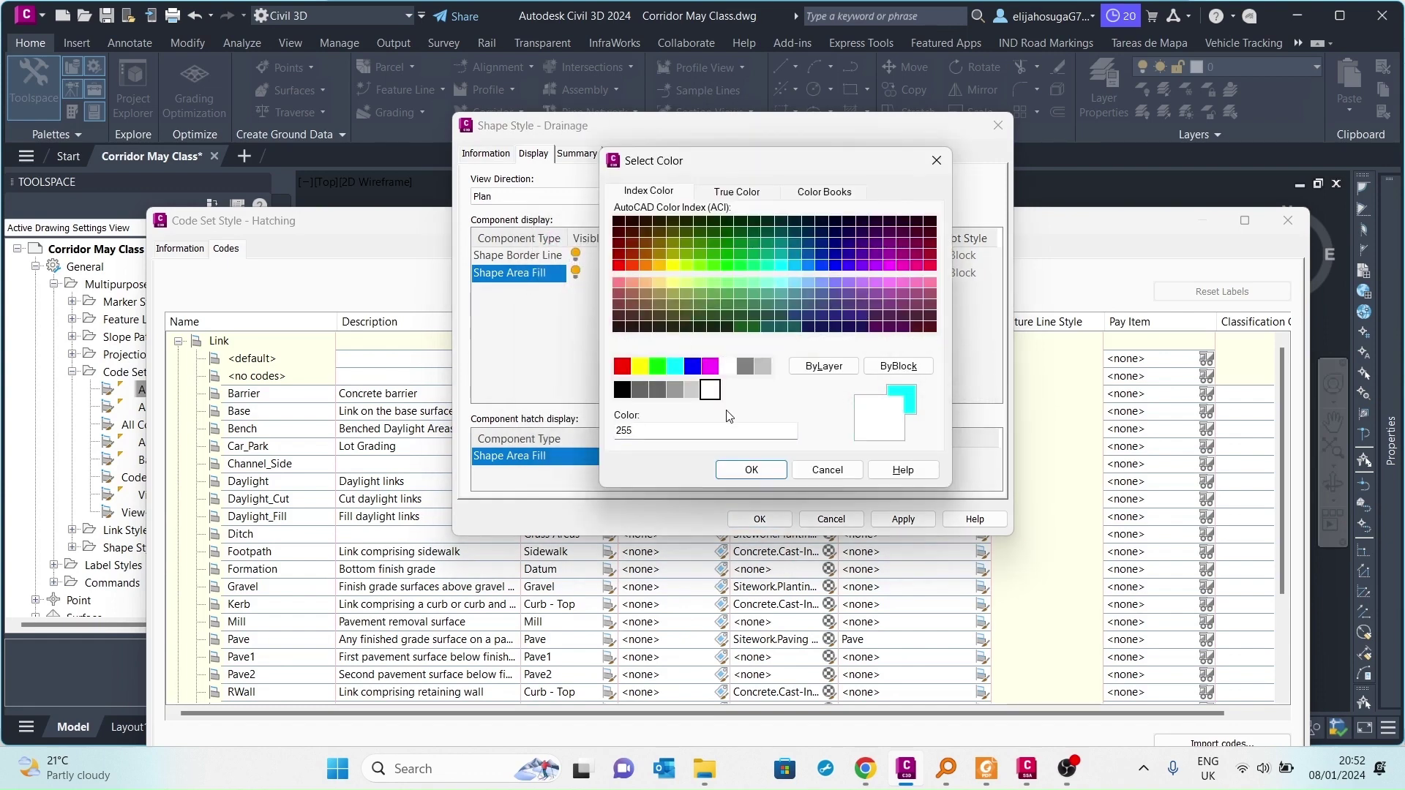
{"action": "left_click", "coordinate": [762, 473]}
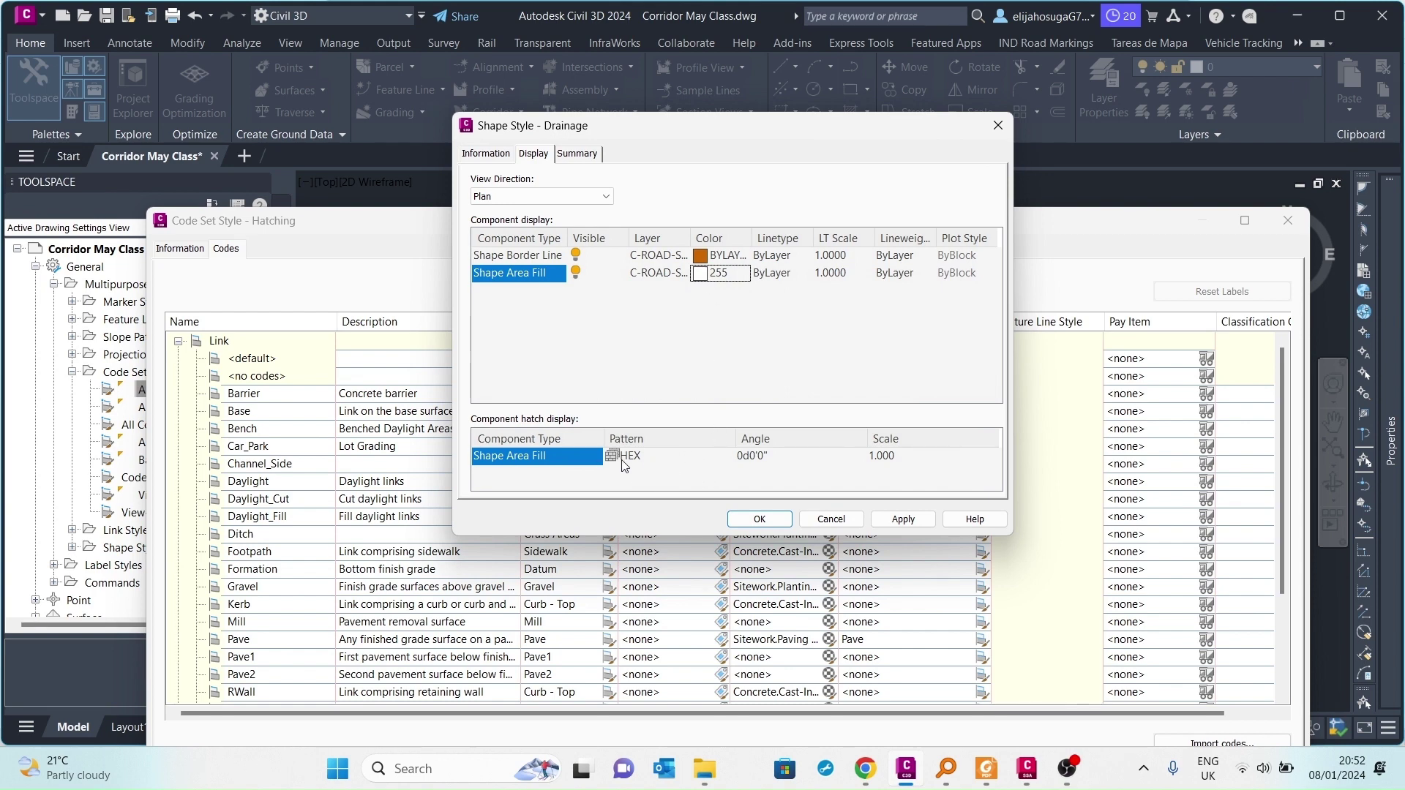
Check the Drainage style's area fill hatch pattern against the pattern palette, keeping HEX
{"action": "left_click", "coordinate": [624, 461]}
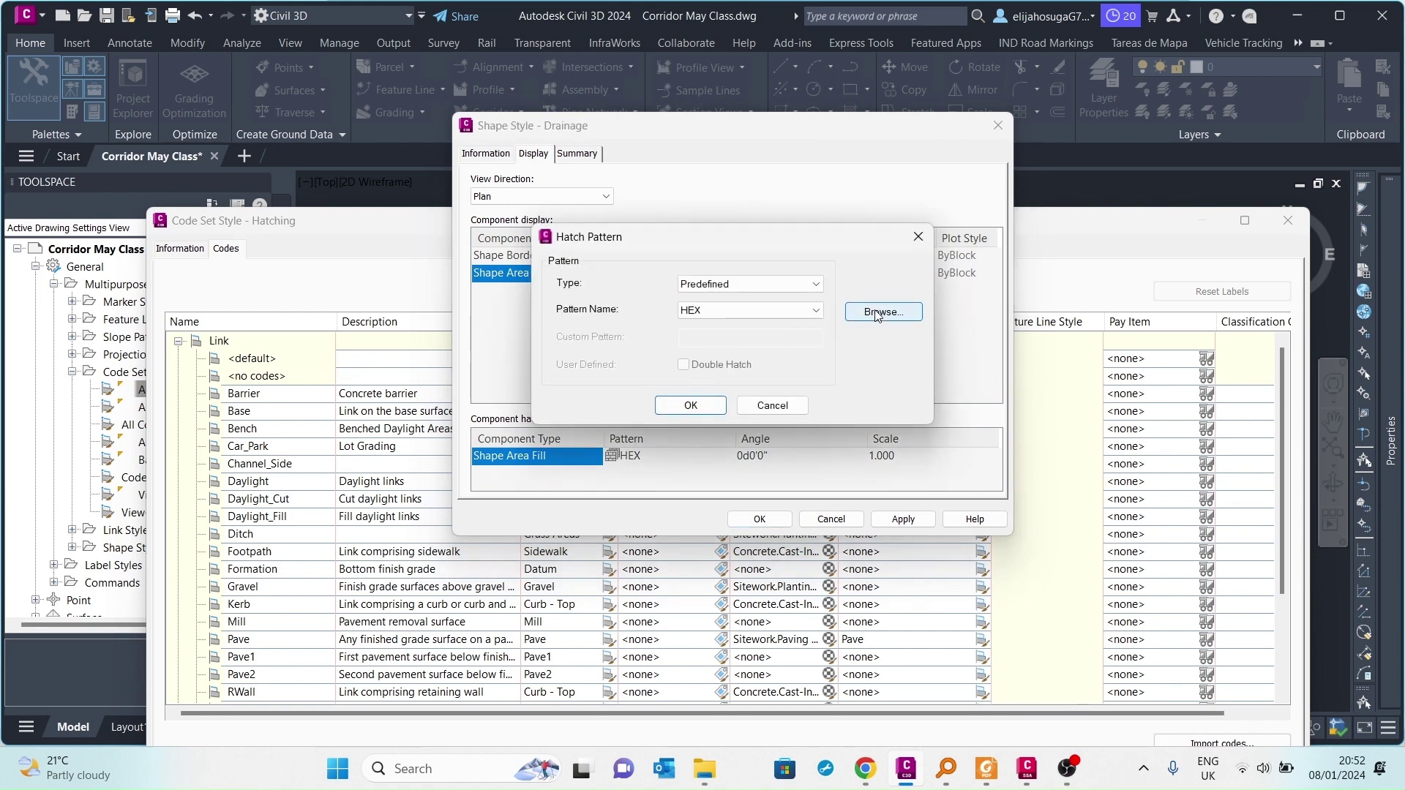
{"action": "left_click", "coordinate": [883, 312]}
{"action": "left_click", "coordinate": [867, 180]}
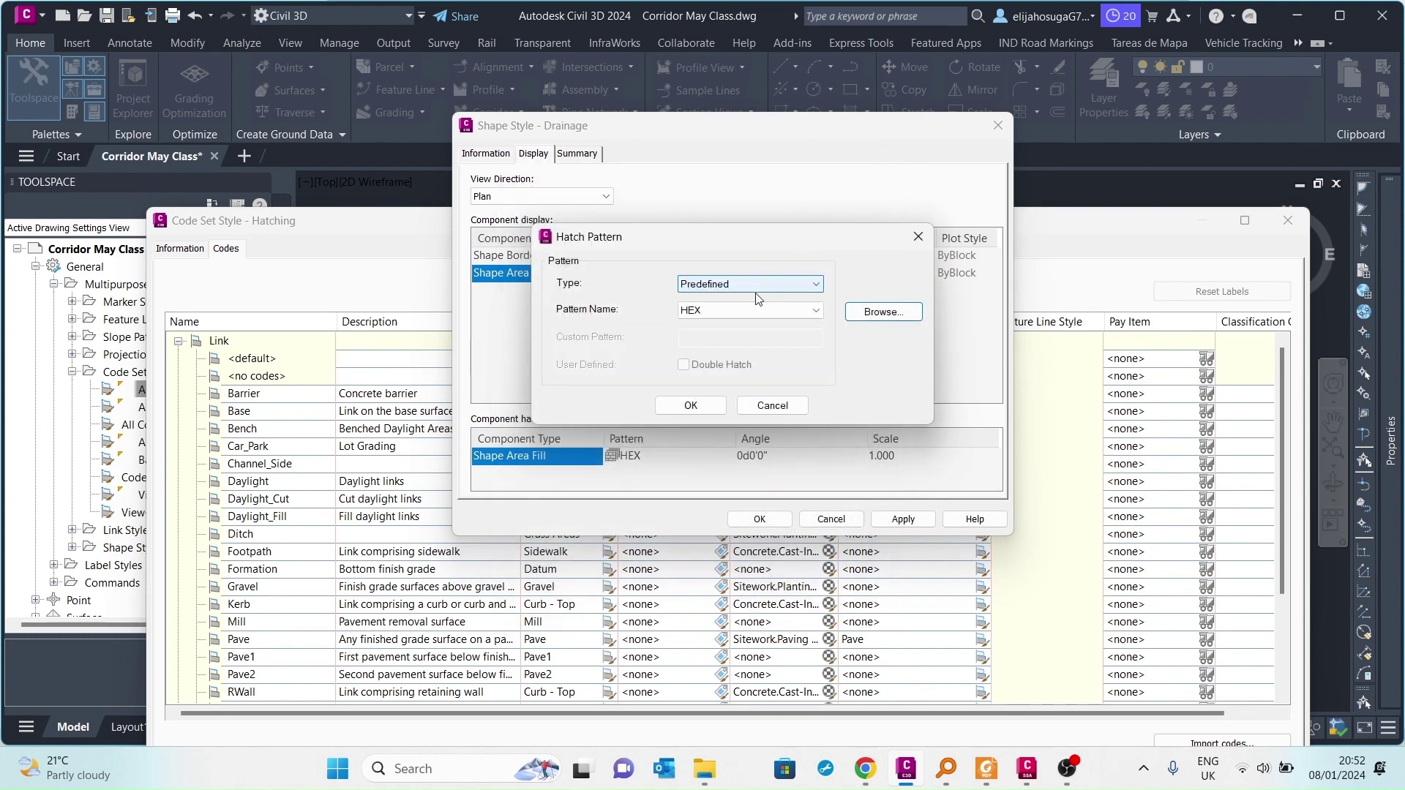
{"action": "left_click", "coordinate": [691, 405]}
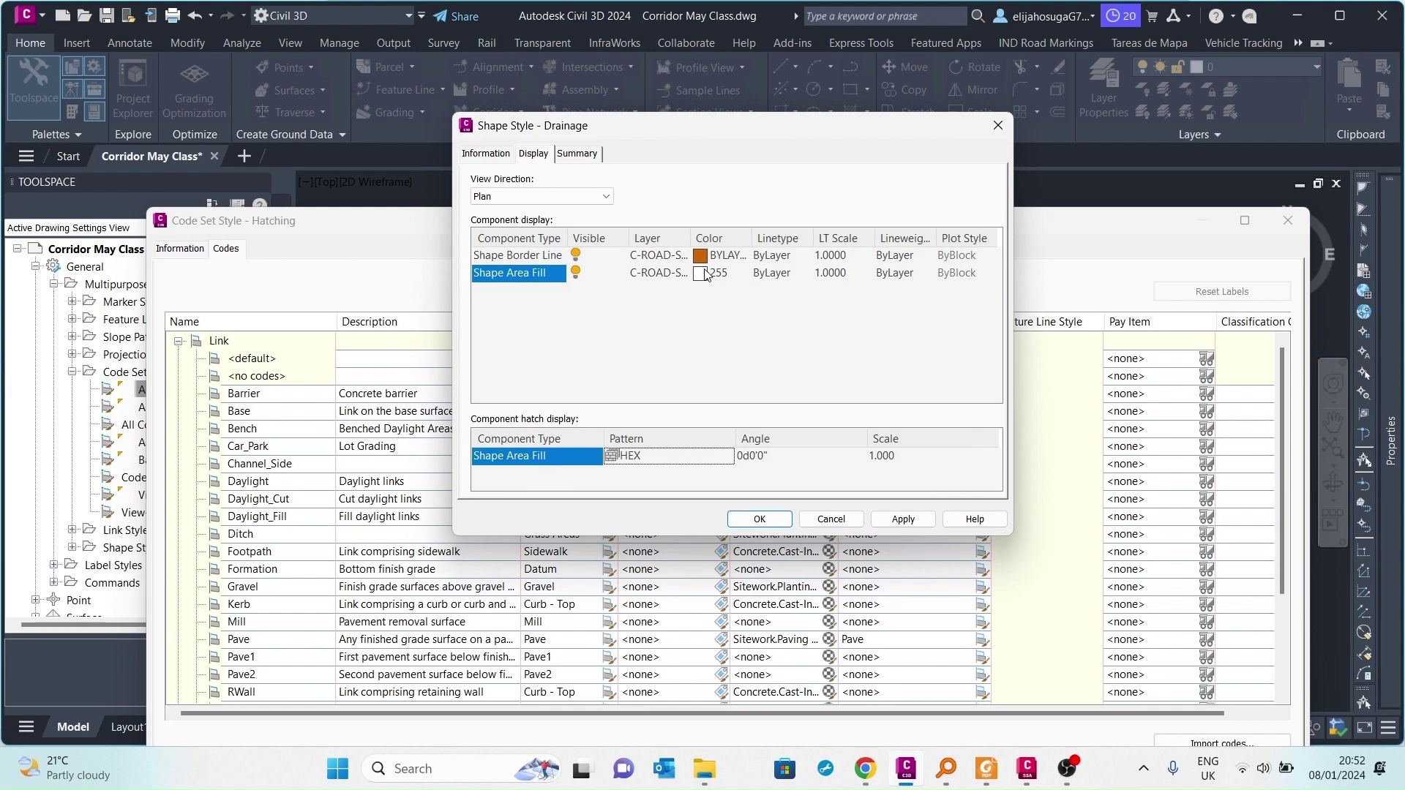
Return the Drainage style's Shape Area Fill colour to cyan and accept the style as material area fill of the Ditch link
{"action": "left_click", "coordinate": [709, 275]}
{"action": "left_click", "coordinate": [674, 365]}
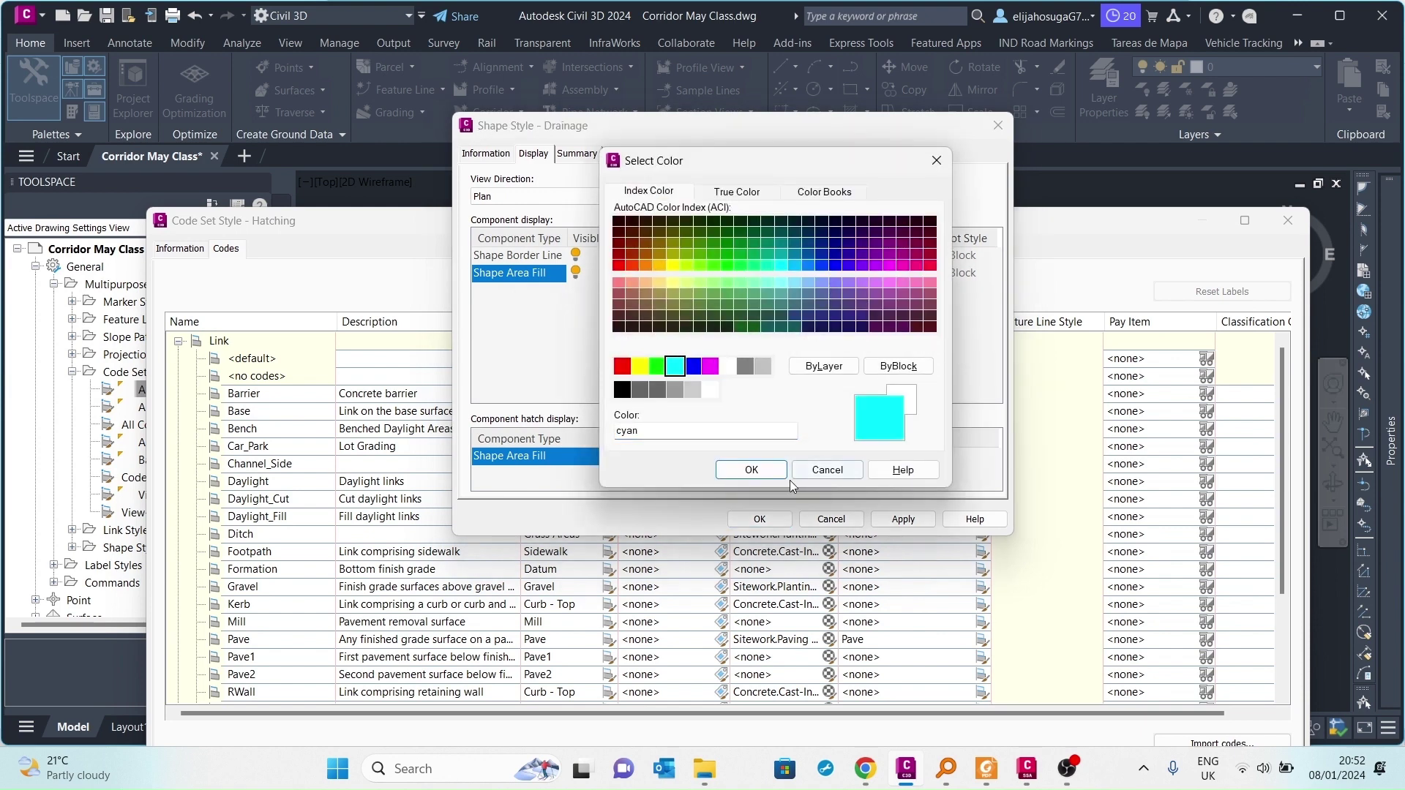
{"action": "left_click", "coordinate": [766, 476]}
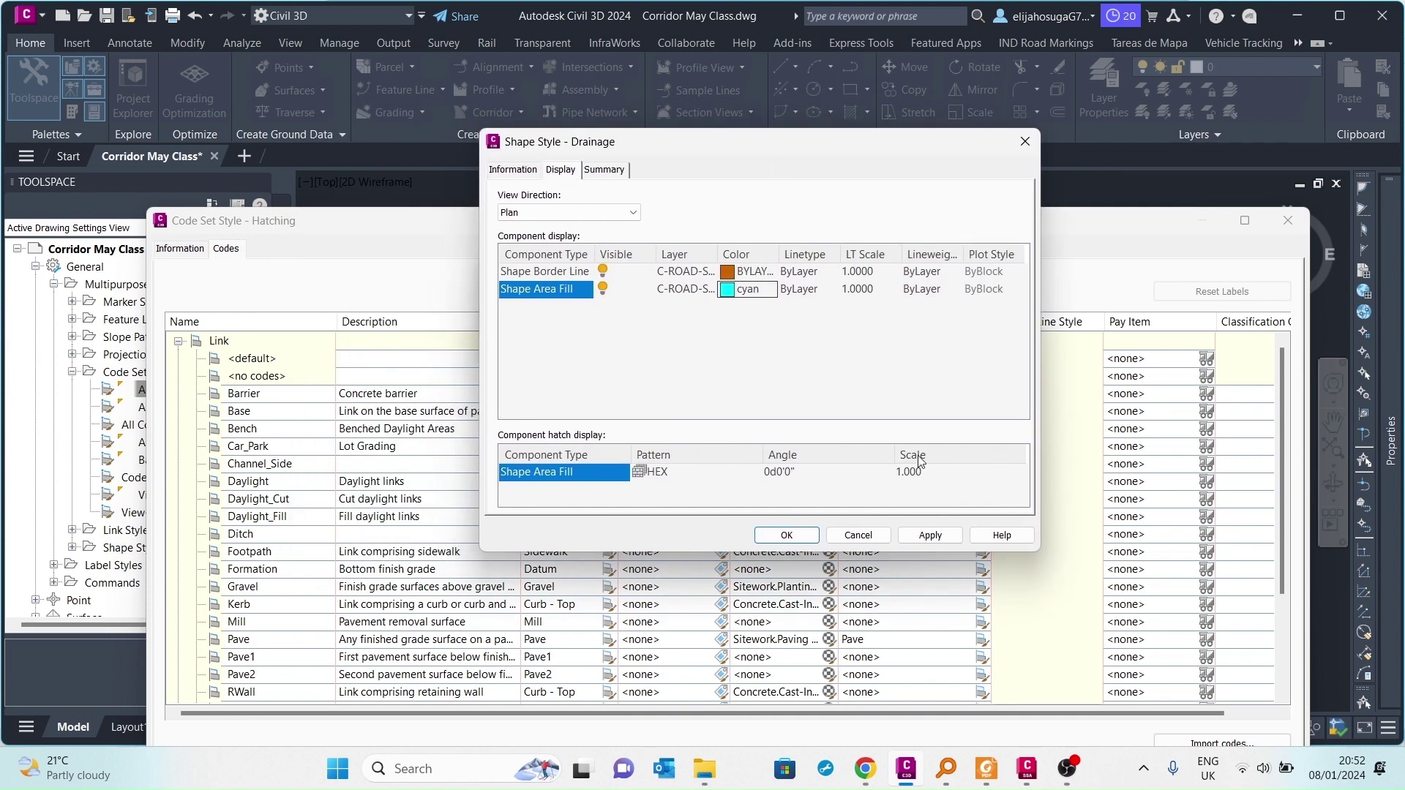
{"action": "left_click", "coordinate": [785, 535]}
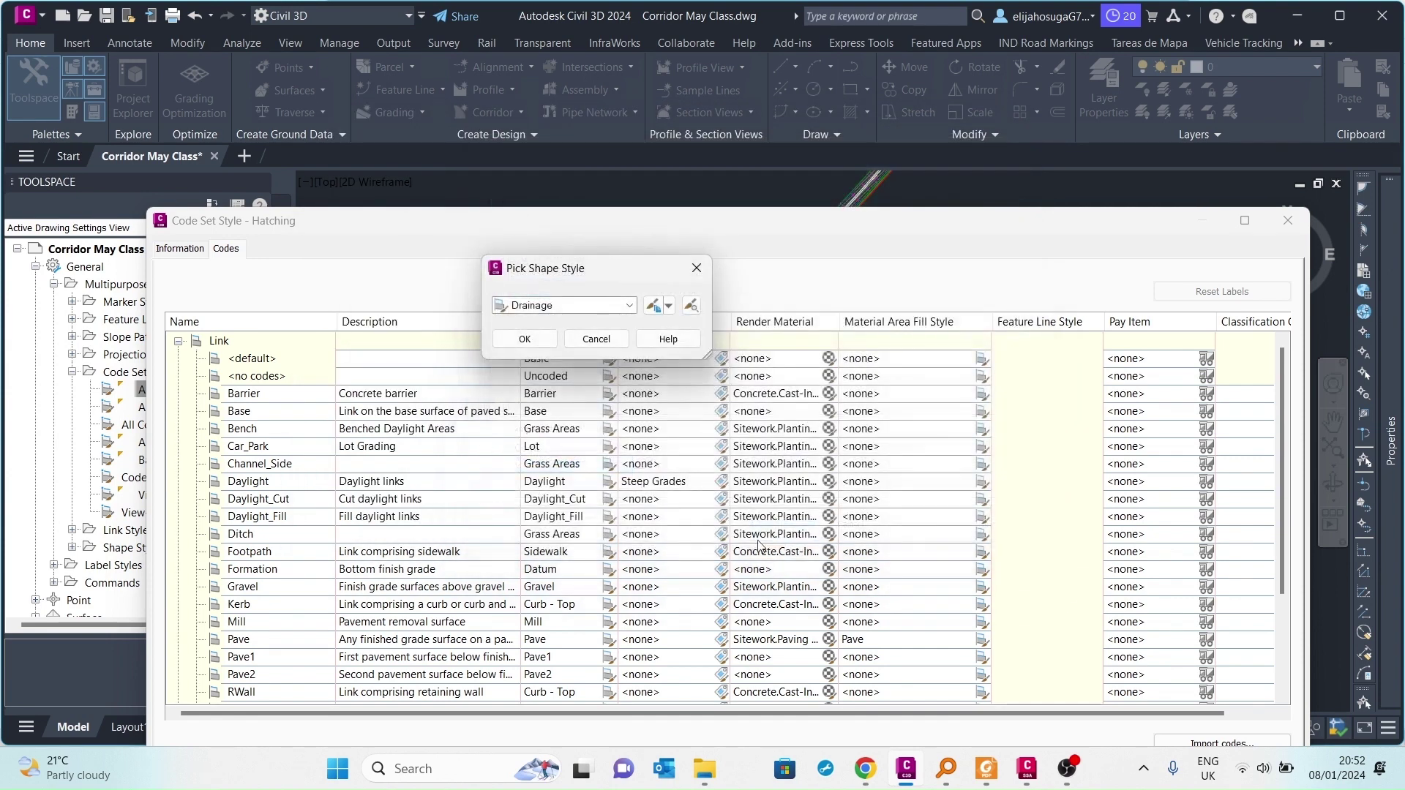
{"action": "left_click", "coordinate": [525, 339]}
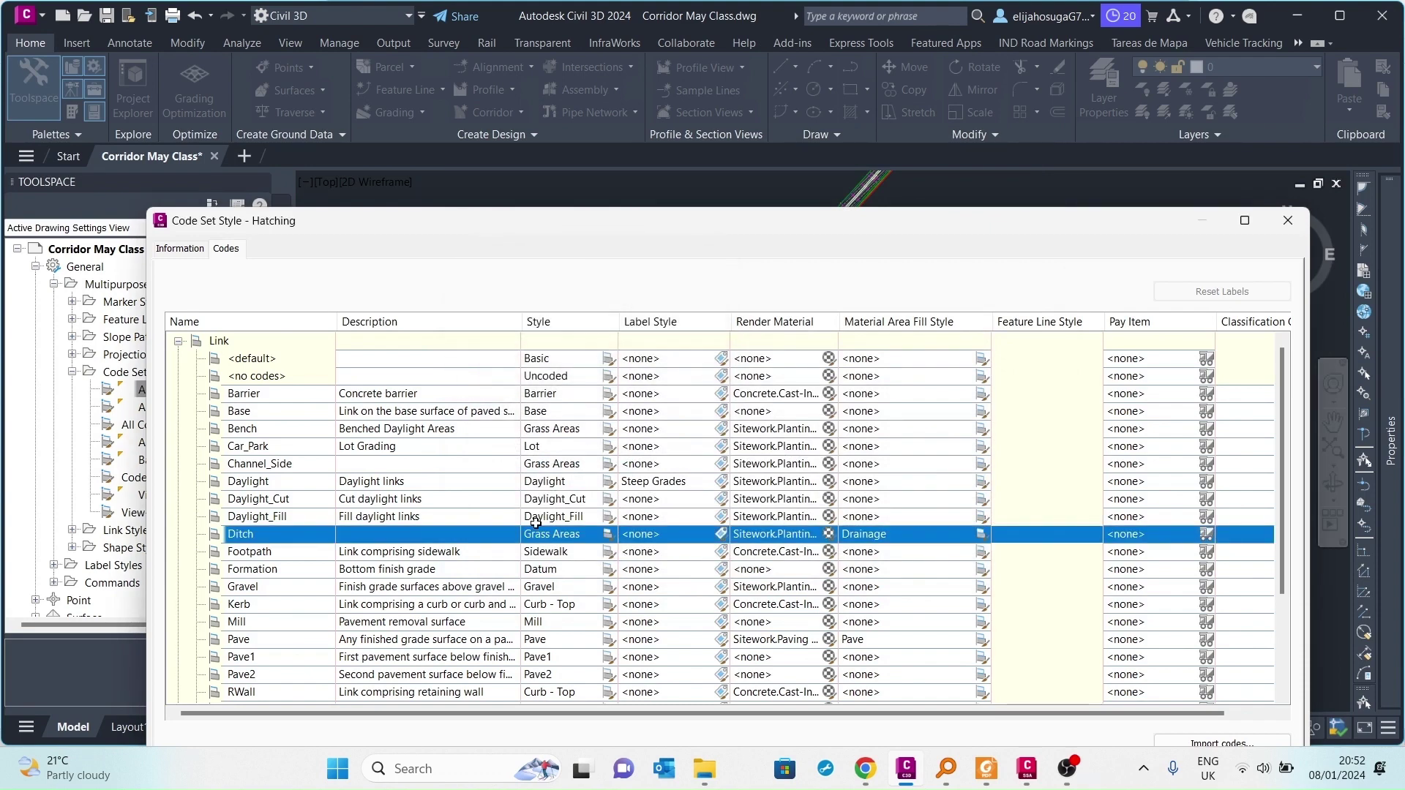
Review the remaining link codes, then apply the Hatching code set style changes and close its editor
{"action": "scroll", "coordinate": [283, 423], "scroll_direction": "down", "scroll_amount": 2}
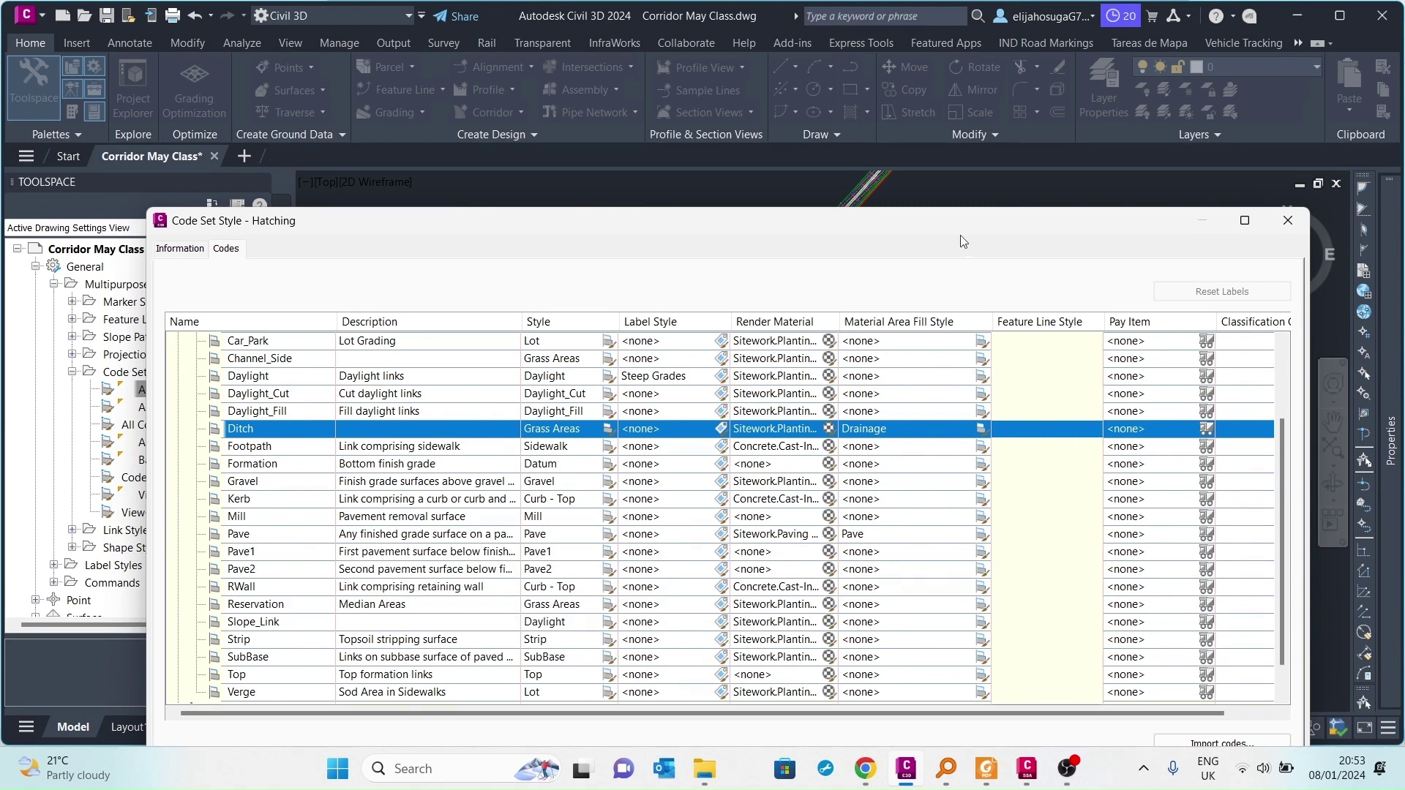
{"action": "mouse_move", "coordinate": [887, 230]}
{"action": "left_mouse_down"}
{"action": "mouse_move", "coordinate": [599, 336]}
{"action": "mouse_move", "coordinate": [702, 404]}
{"action": "left_mouse_up"}
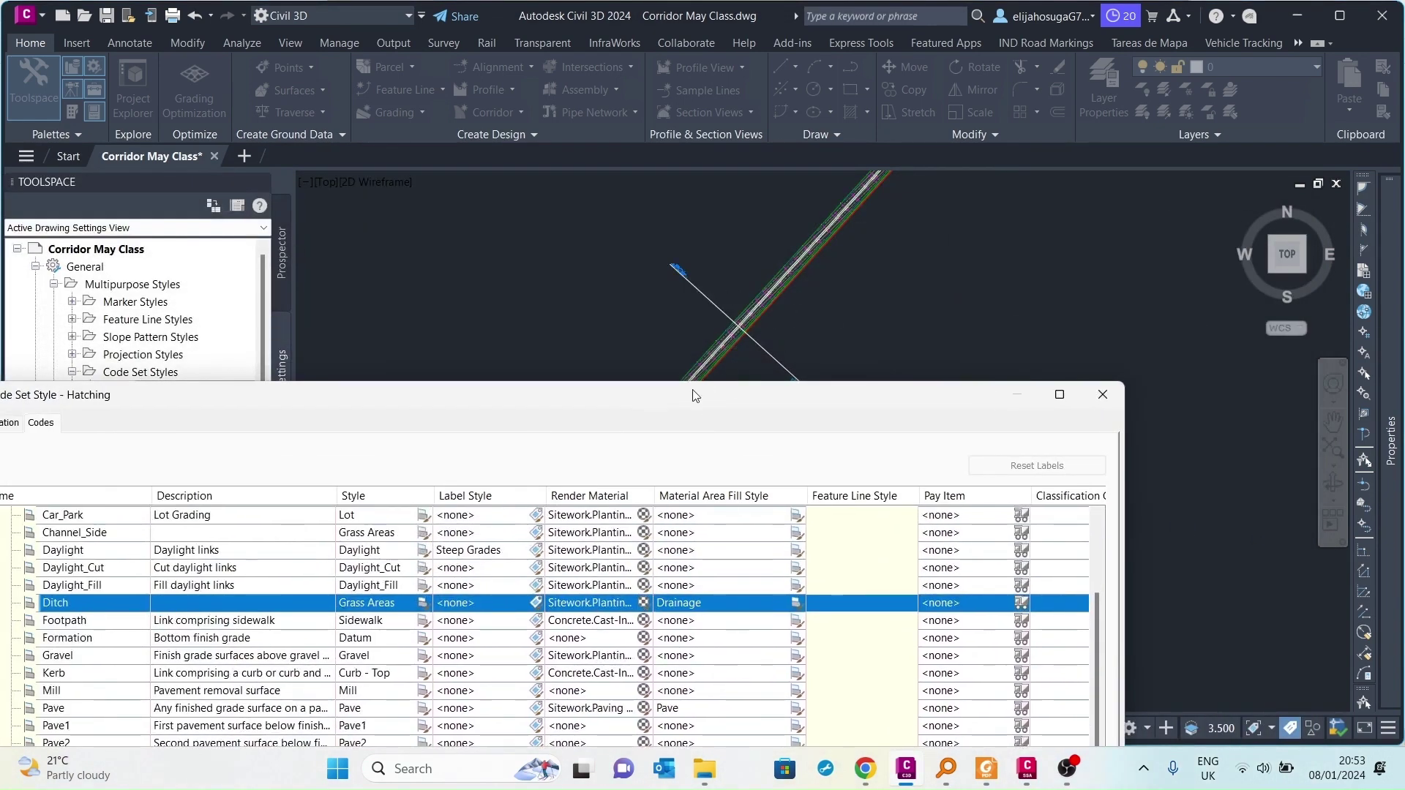
{"action": "left_click_drag", "start_coordinate": [600, 403], "coordinate": [786, 160]}
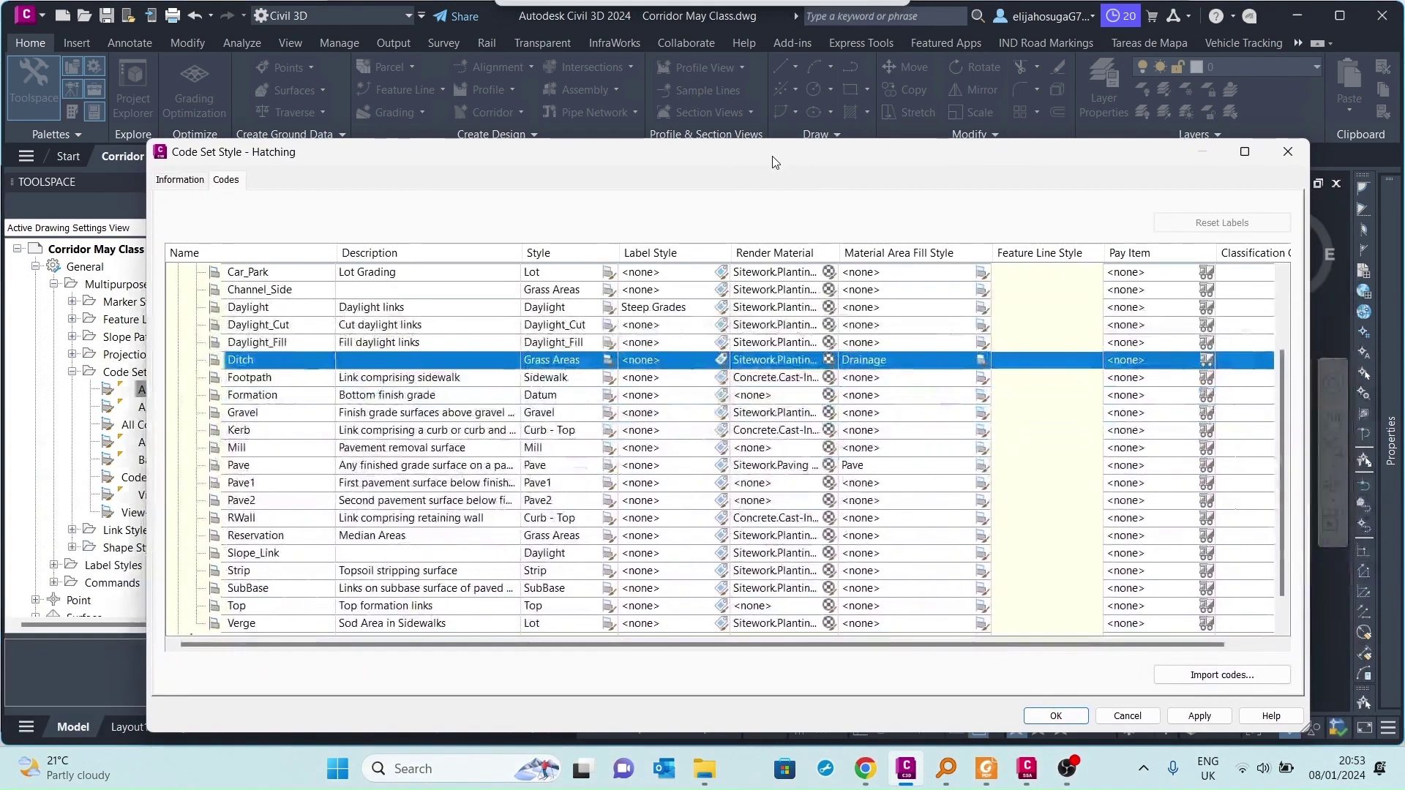
{"action": "left_click", "coordinate": [1199, 715]}
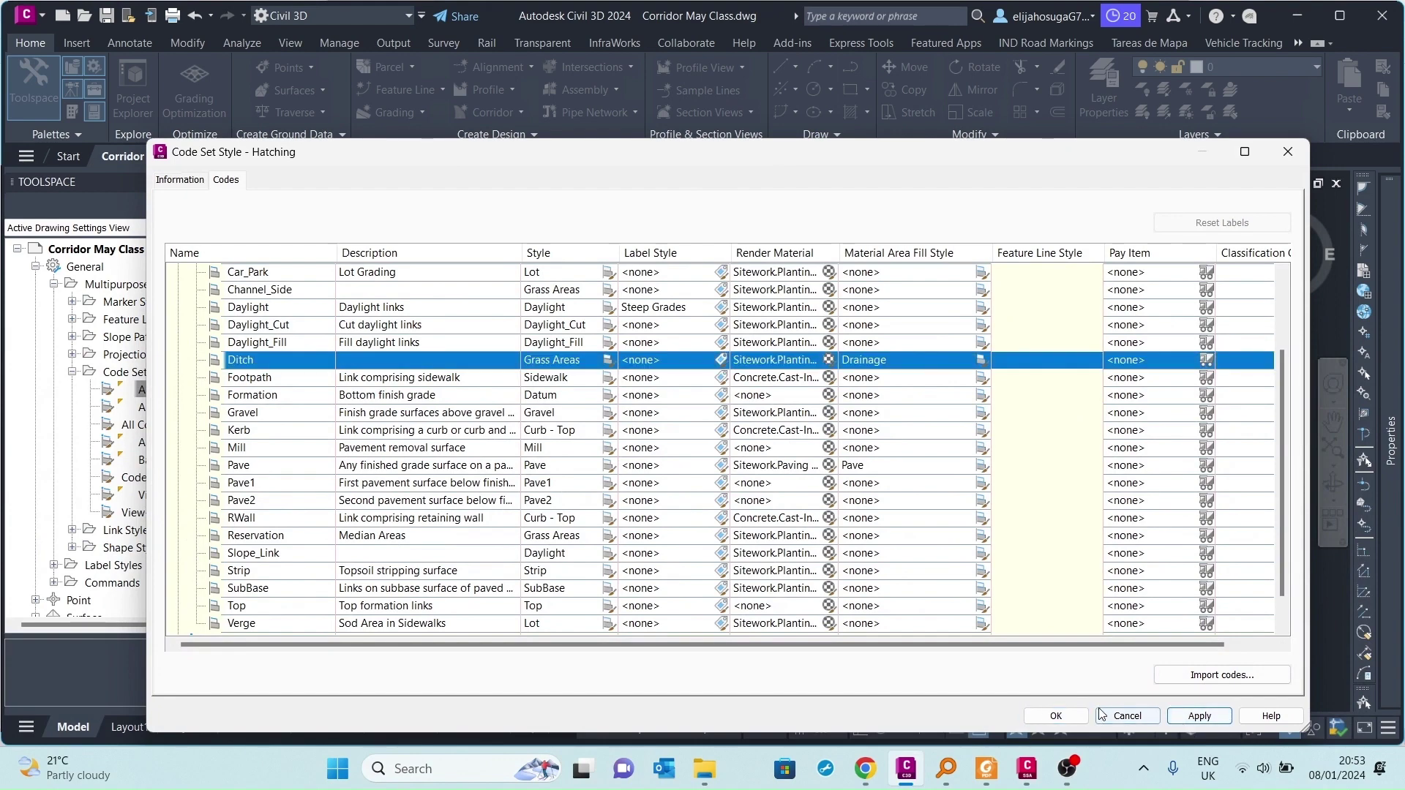
{"action": "left_click", "coordinate": [1057, 716]}
Assign the Hatching code set style to the road corridor and inspect its hatched area in plan
{"action": "scroll", "coordinate": [728, 307], "scroll_direction": "up", "scroll_amount": 5}
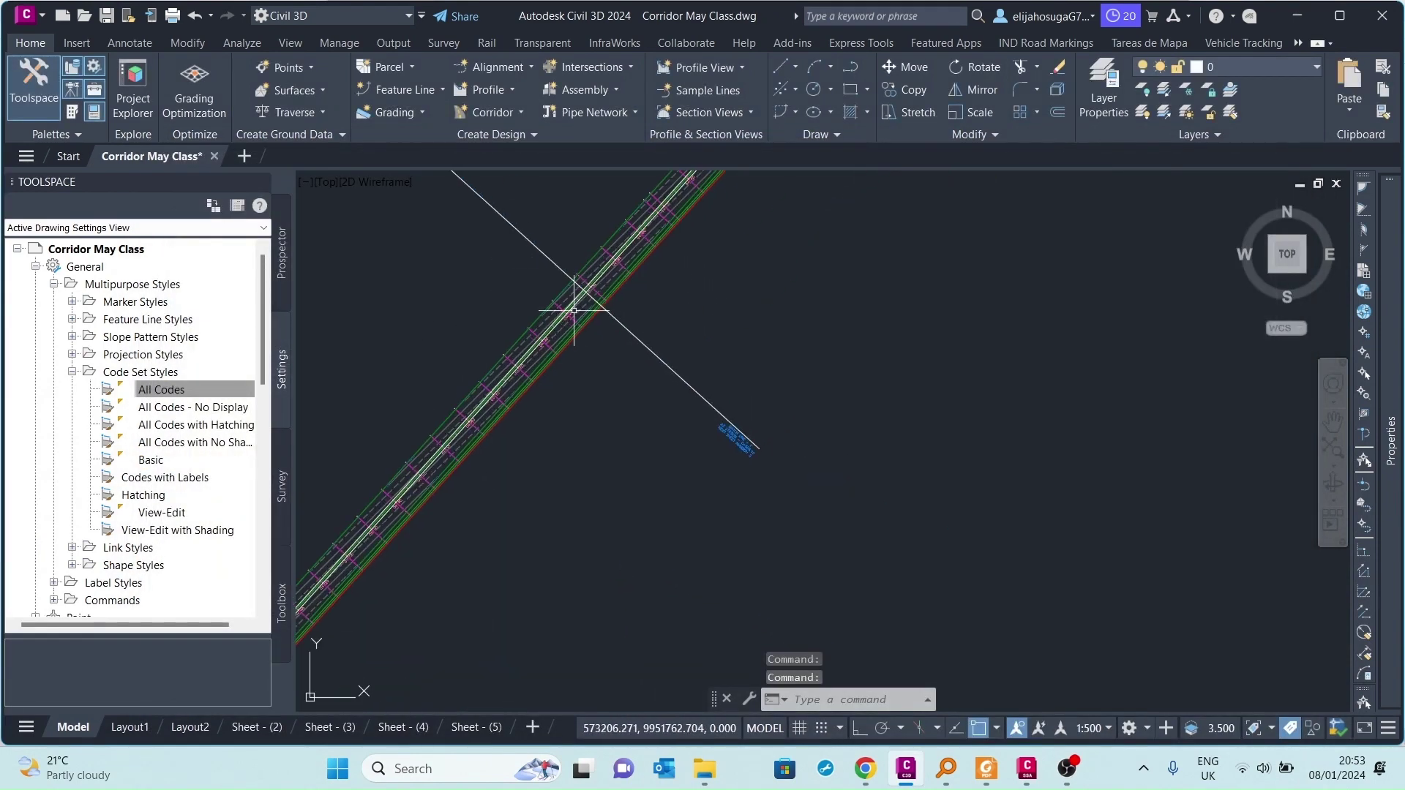
{"action": "scroll", "coordinate": [590, 337], "scroll_direction": "down", "scroll_amount": 5}
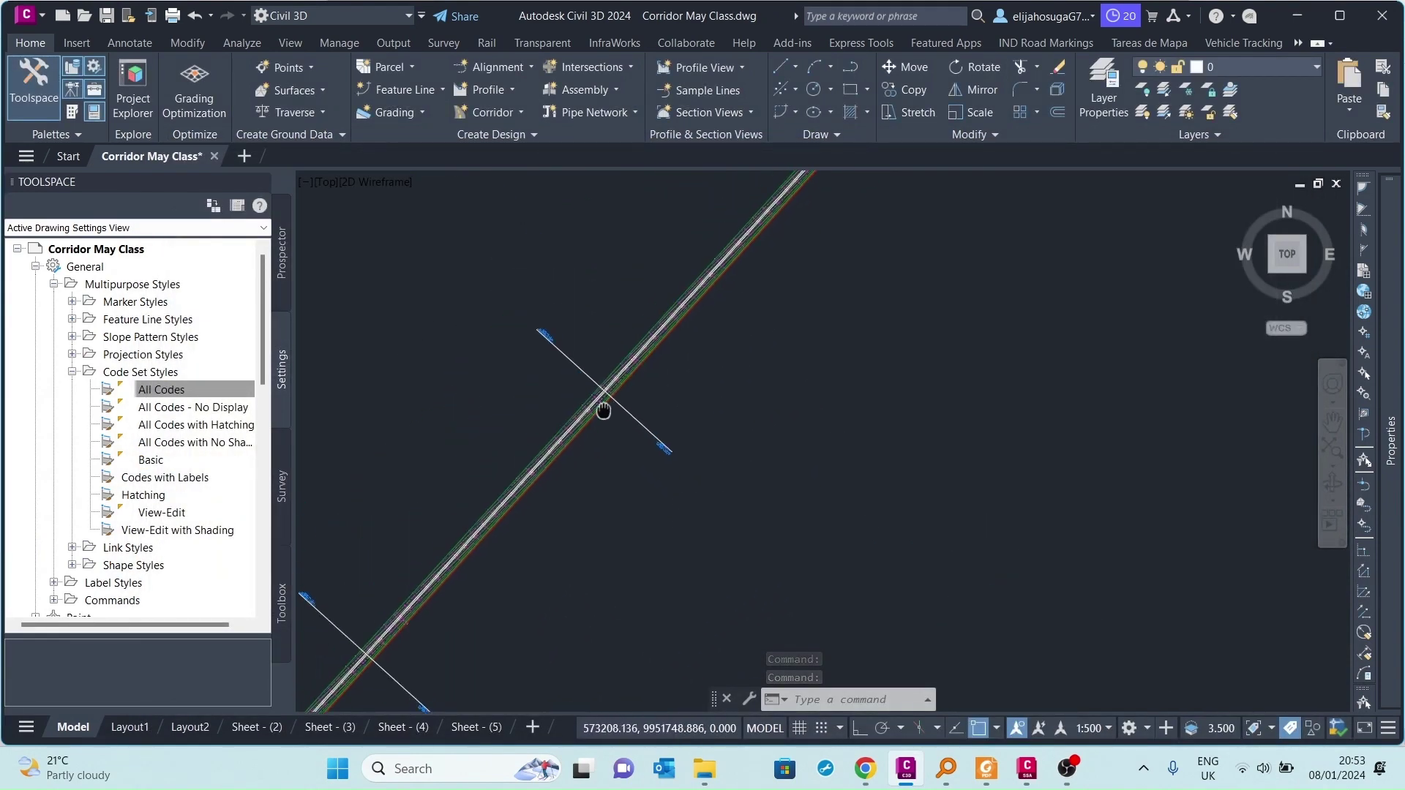
{"action": "scroll", "coordinate": [760, 368], "scroll_direction": "up", "scroll_amount": 2}
{"action": "scroll", "coordinate": [759, 368], "scroll_direction": "up", "scroll_amount": 1}
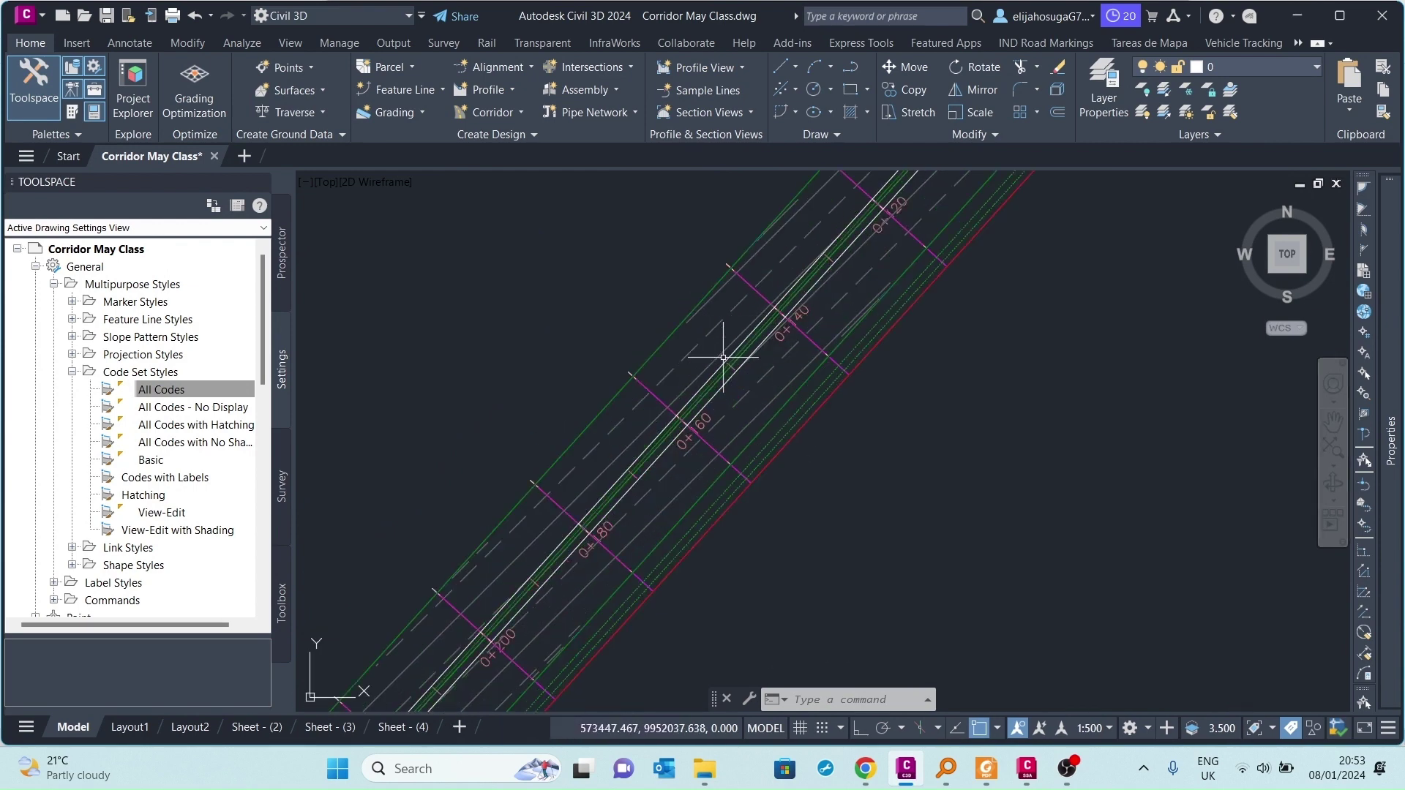
{"action": "scroll", "coordinate": [861, 342], "scroll_direction": "up", "scroll_amount": 1}
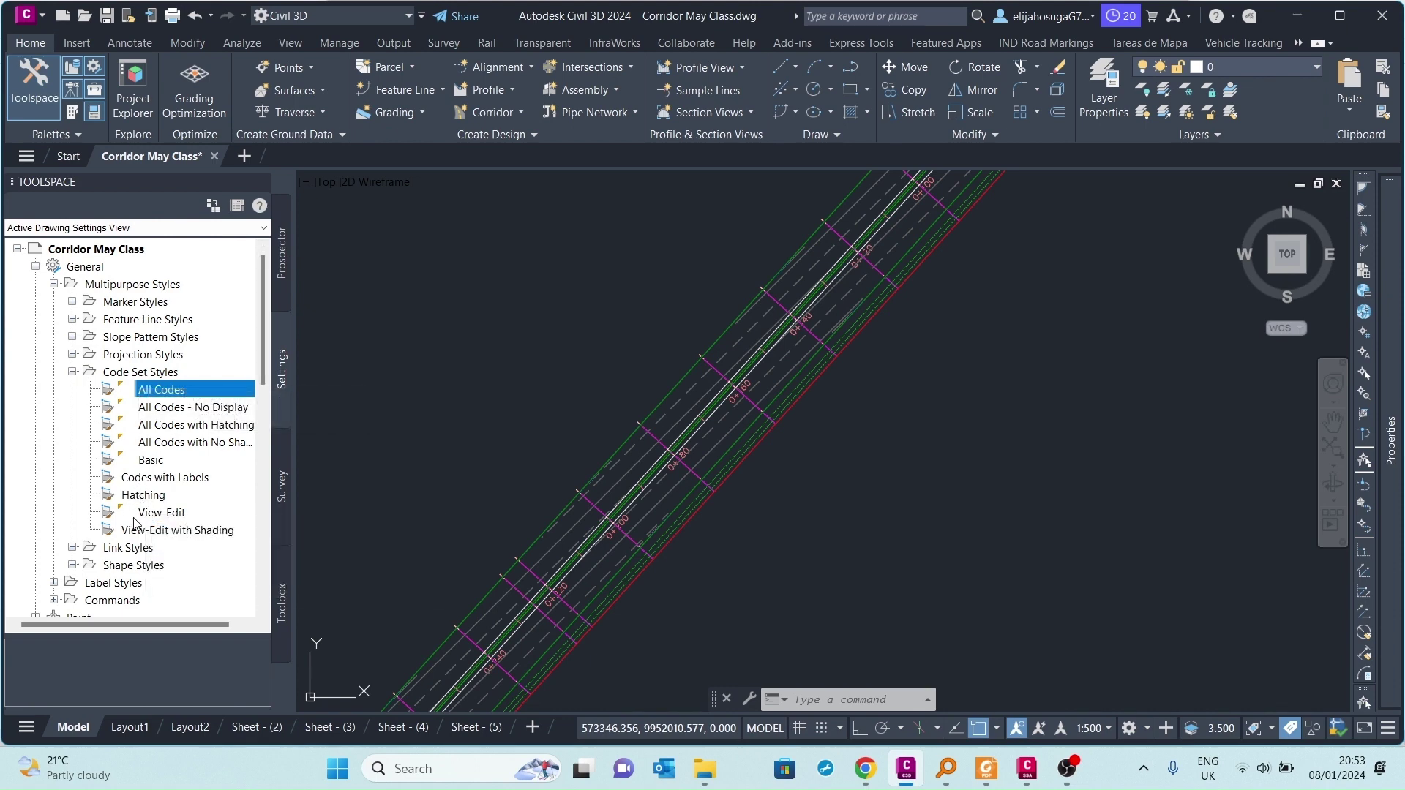
{"action": "left_click", "coordinate": [774, 297]}
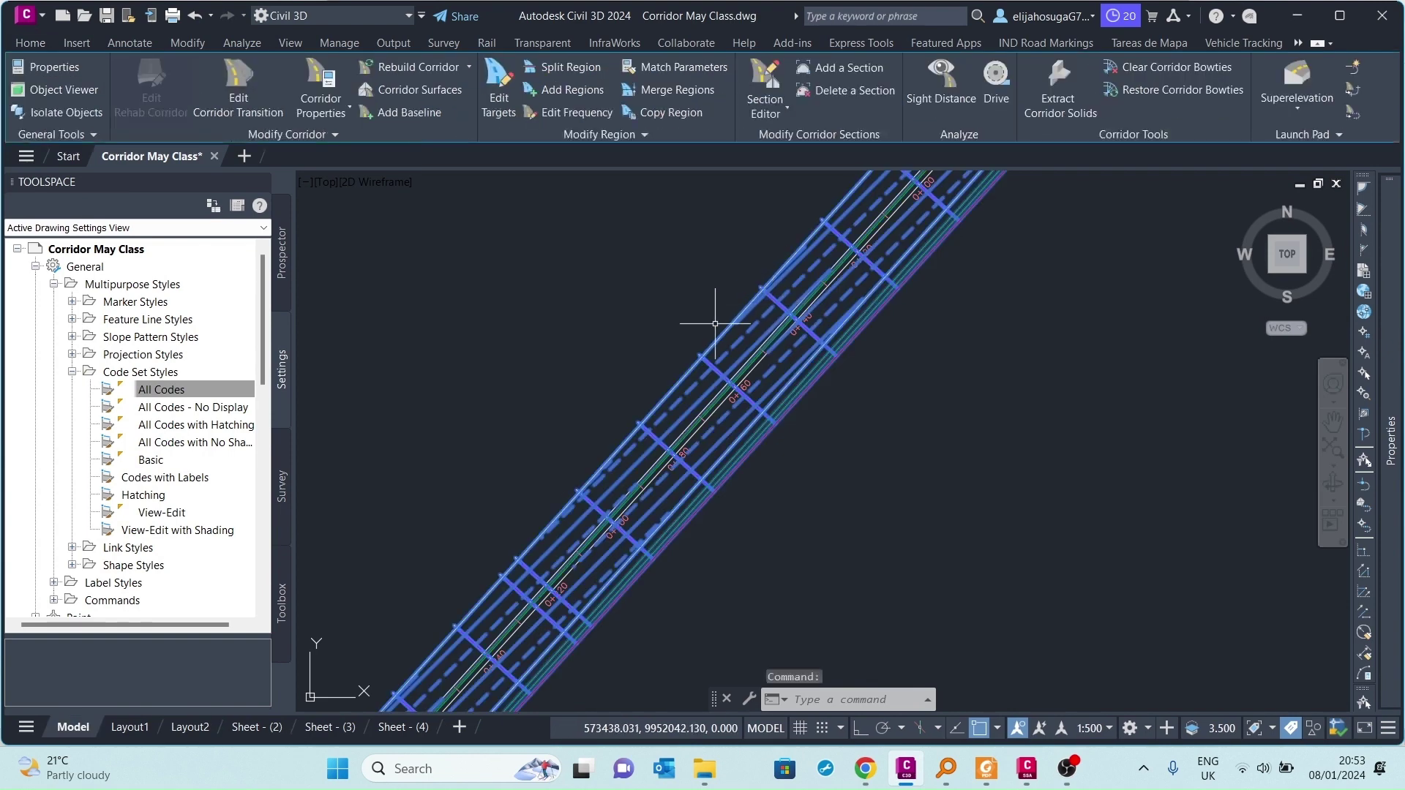
{"action": "scroll", "coordinate": [689, 344], "scroll_direction": "down", "scroll_amount": 5}
{"action": "mouse_move", "coordinate": [1391, 439]}
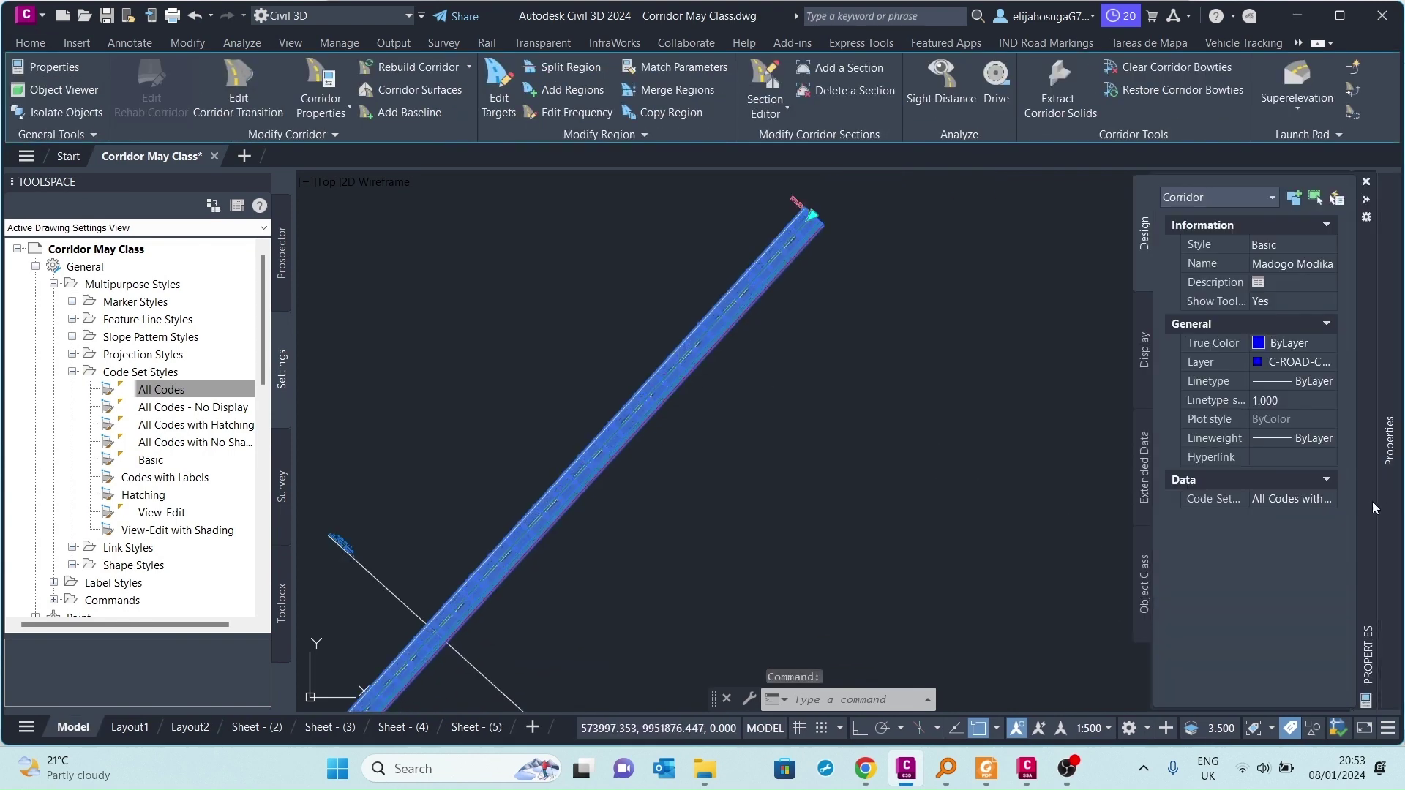
{"action": "left_click", "coordinate": [1316, 502]}
{"action": "left_click", "coordinate": [1316, 502]}
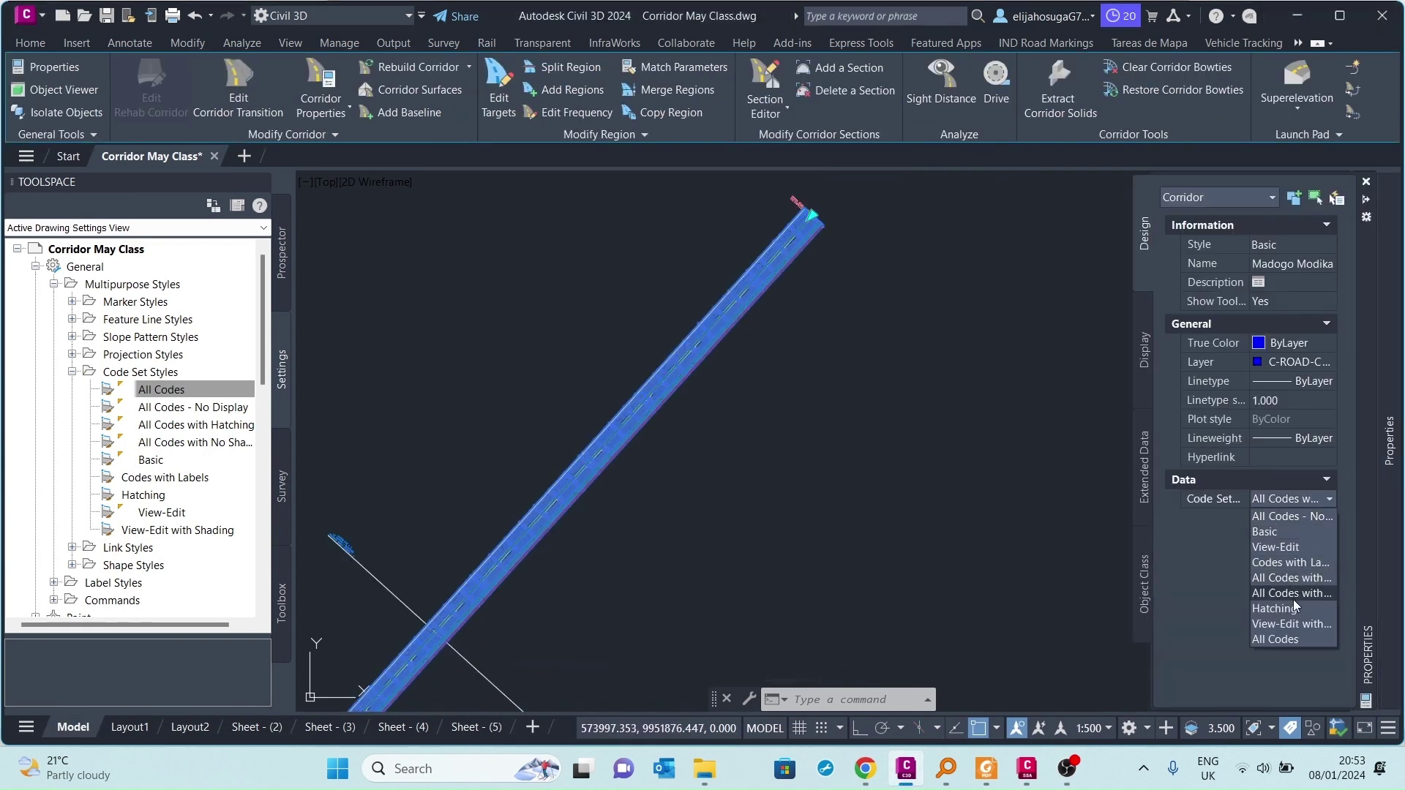
{"action": "left_click", "coordinate": [1273, 611]}
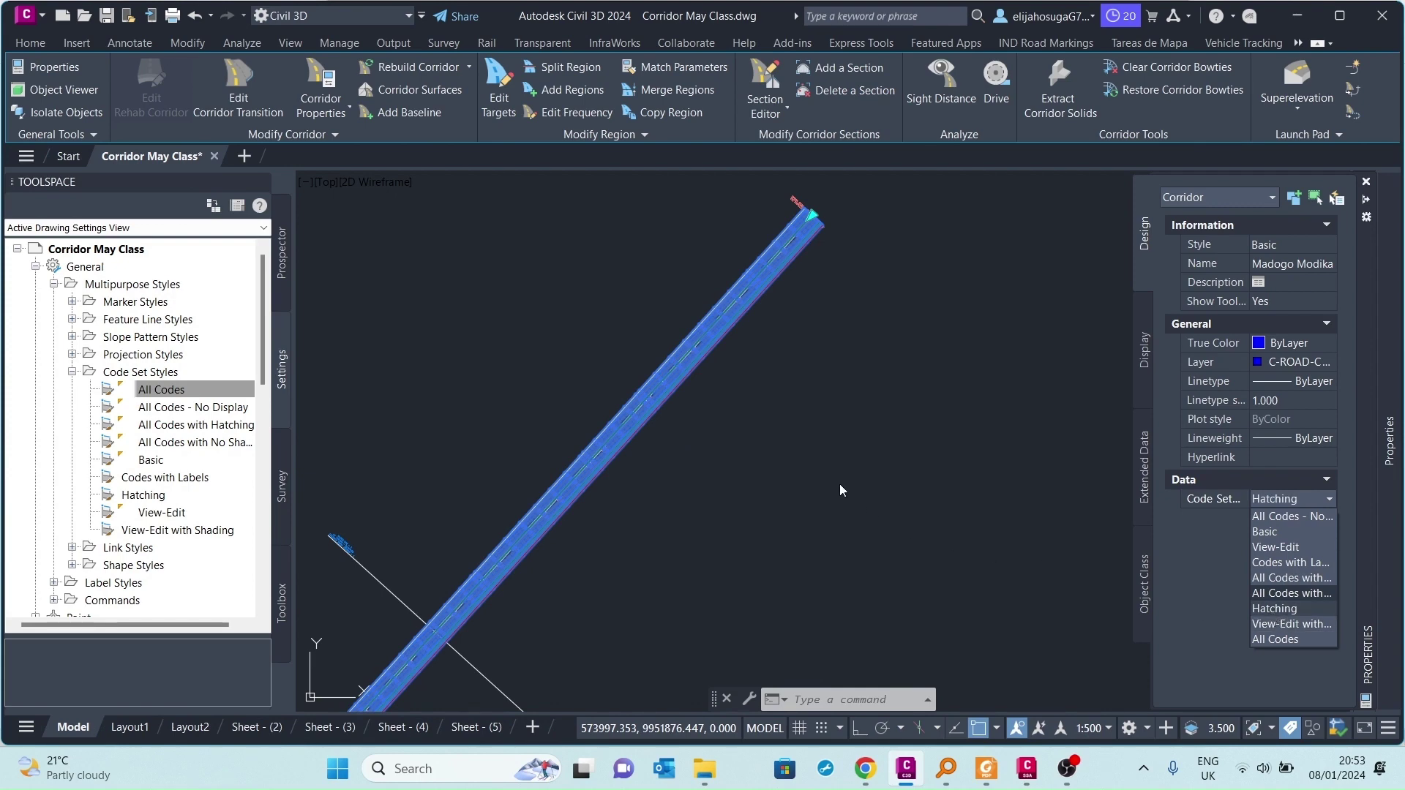
{"action": "key", "text": "Escape"}
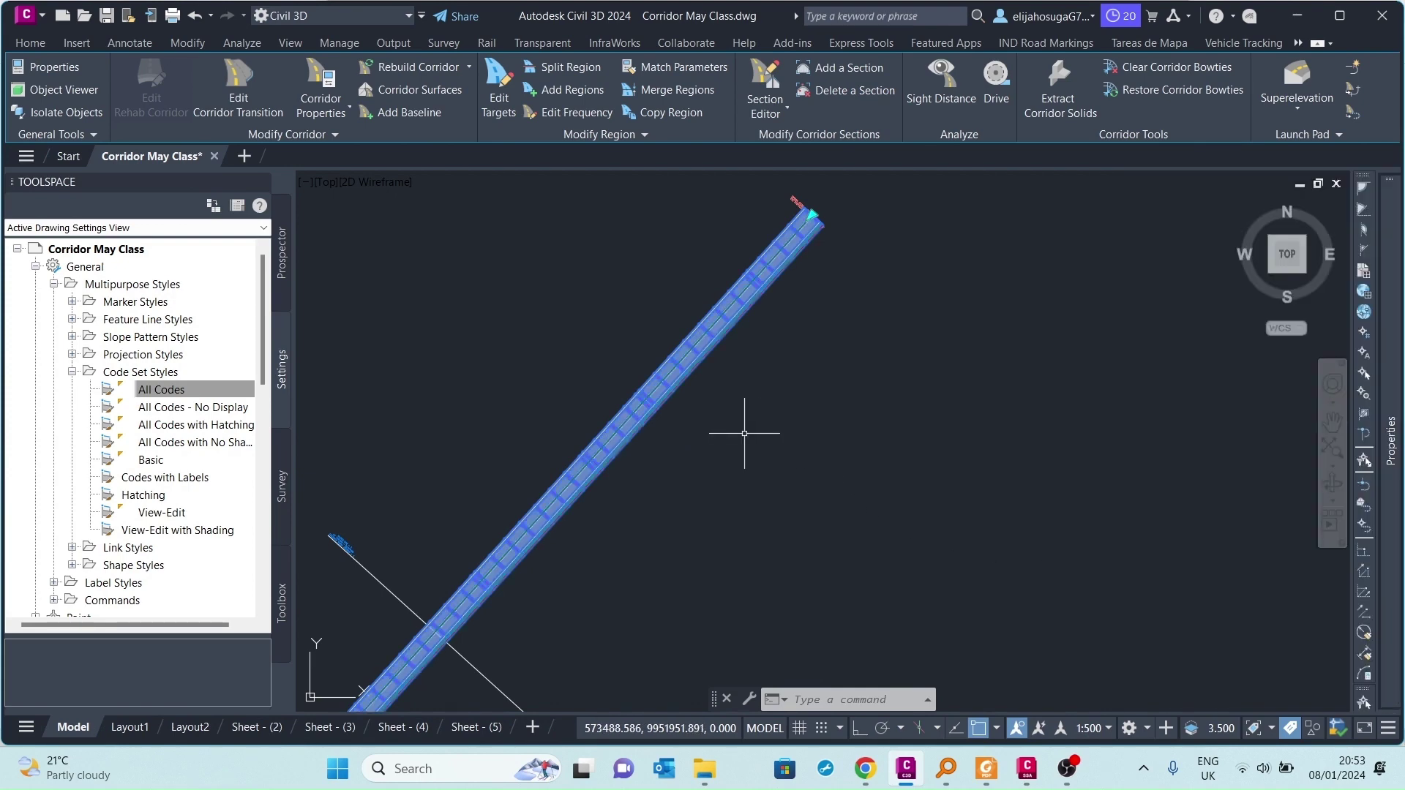
{"action": "scroll", "coordinate": [659, 404], "scroll_direction": "up", "scroll_amount": 6}
{"action": "scroll", "coordinate": [648, 396], "scroll_direction": "up", "scroll_amount": 5}
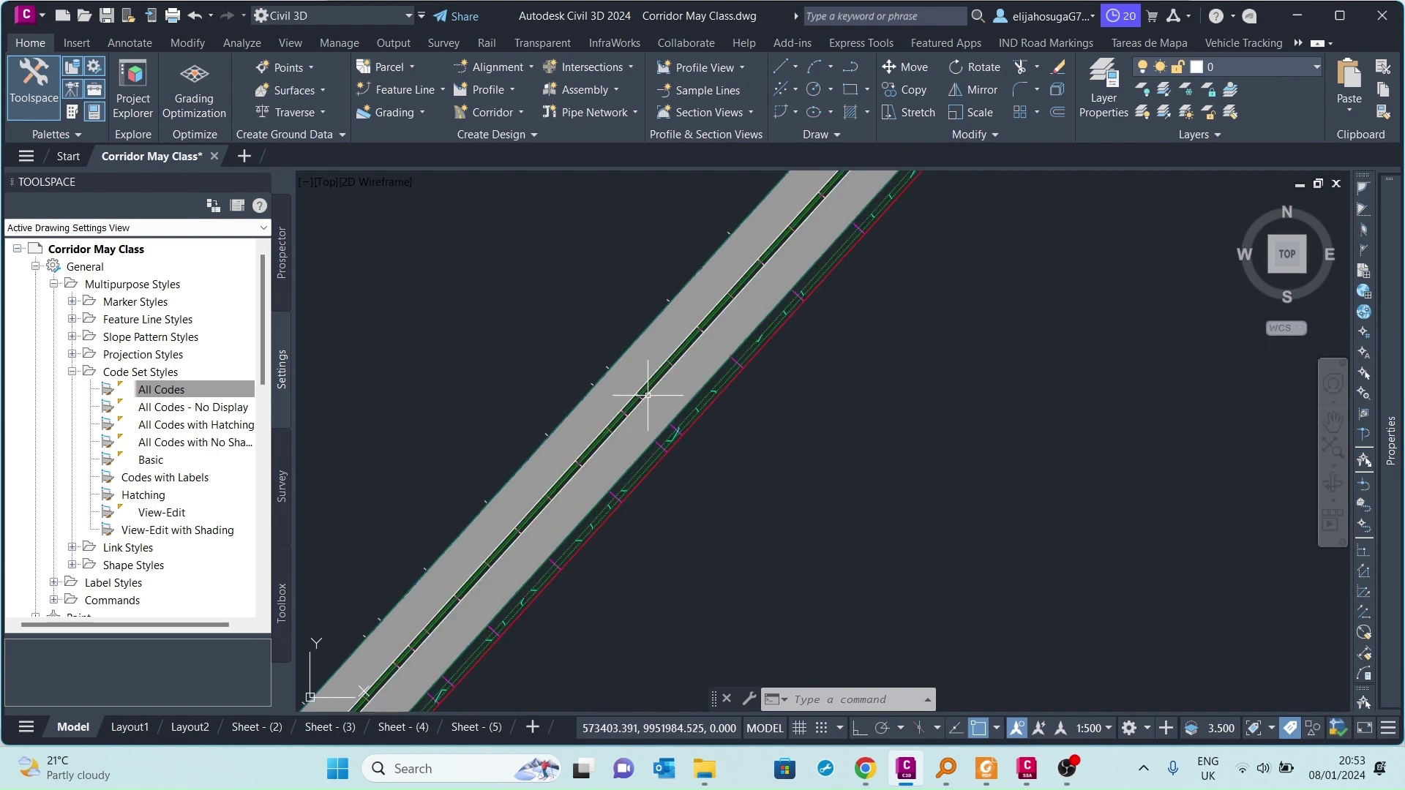
Examine the pavement and ditch hatching along the road corridor in plan, close up and from farther out
{"action": "scroll", "coordinate": [695, 424], "scroll_direction": "down", "scroll_amount": 6}
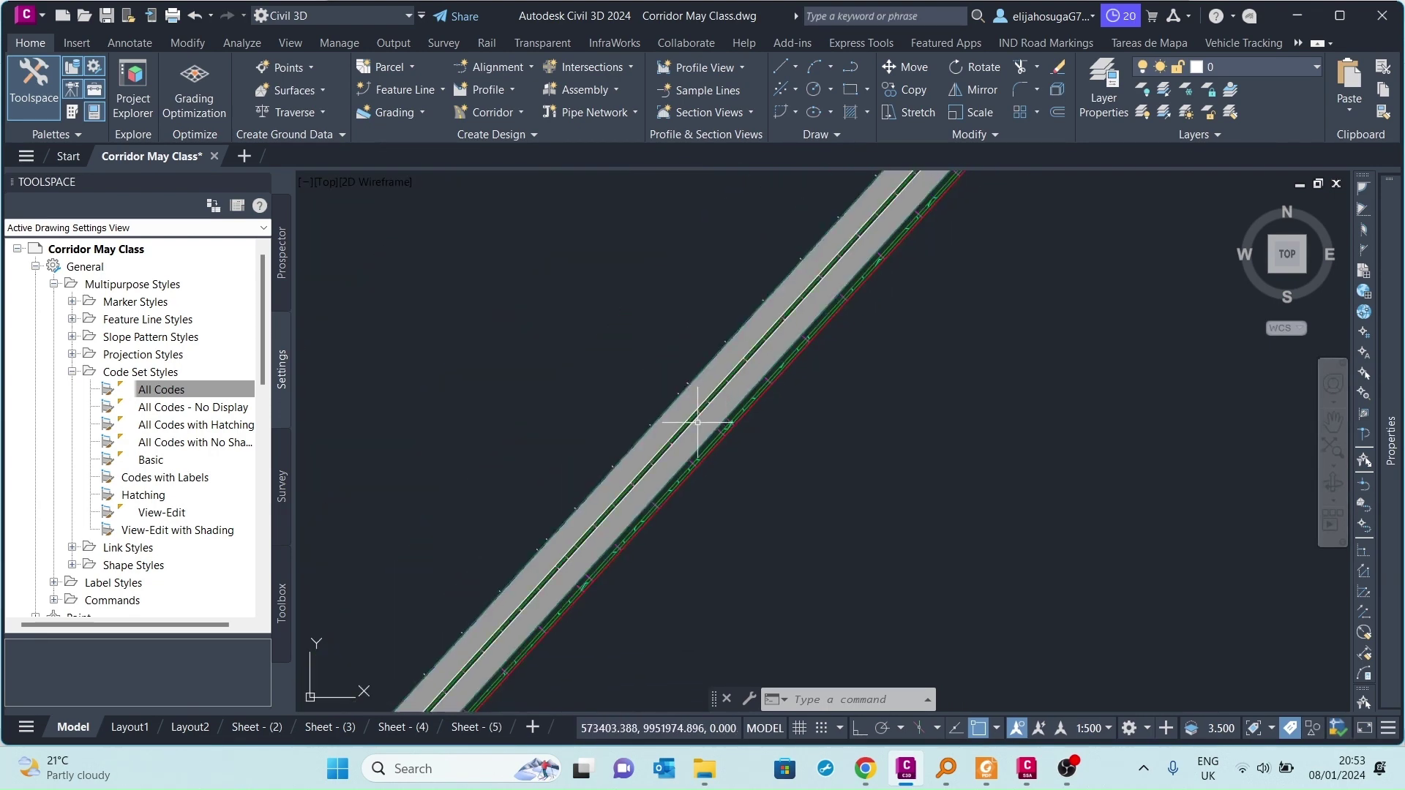
{"action": "scroll", "coordinate": [715, 408], "scroll_direction": "up", "scroll_amount": 4}
{"action": "scroll", "coordinate": [658, 341], "scroll_direction": "down", "scroll_amount": 5}
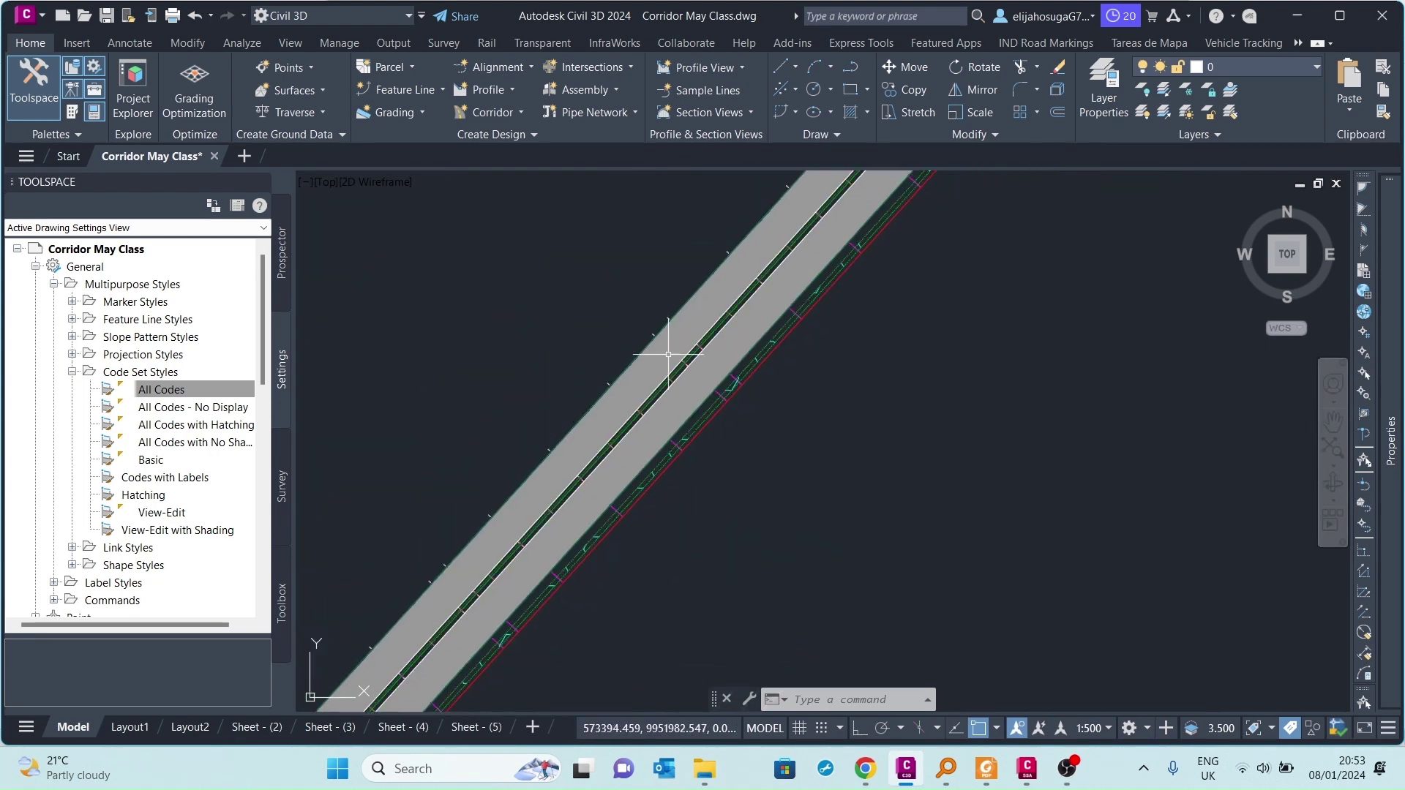
{"action": "scroll", "coordinate": [715, 354], "scroll_direction": "up", "scroll_amount": 3}
{"action": "scroll", "coordinate": [599, 307], "scroll_direction": "down", "scroll_amount": 1}
{"action": "scroll", "coordinate": [606, 376], "scroll_direction": "up", "scroll_amount": 5}
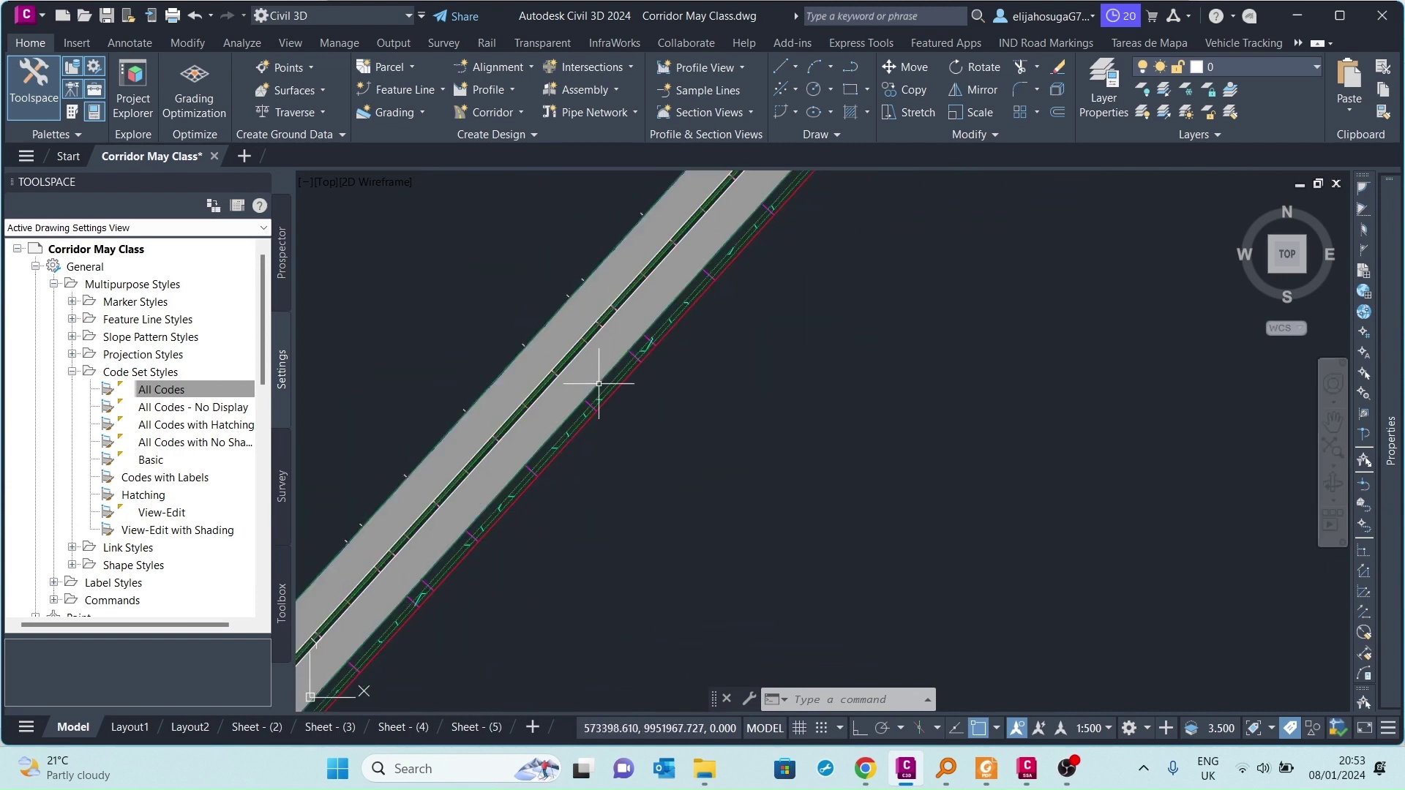
{"action": "scroll", "coordinate": [545, 452], "scroll_direction": "down", "scroll_amount": 4}
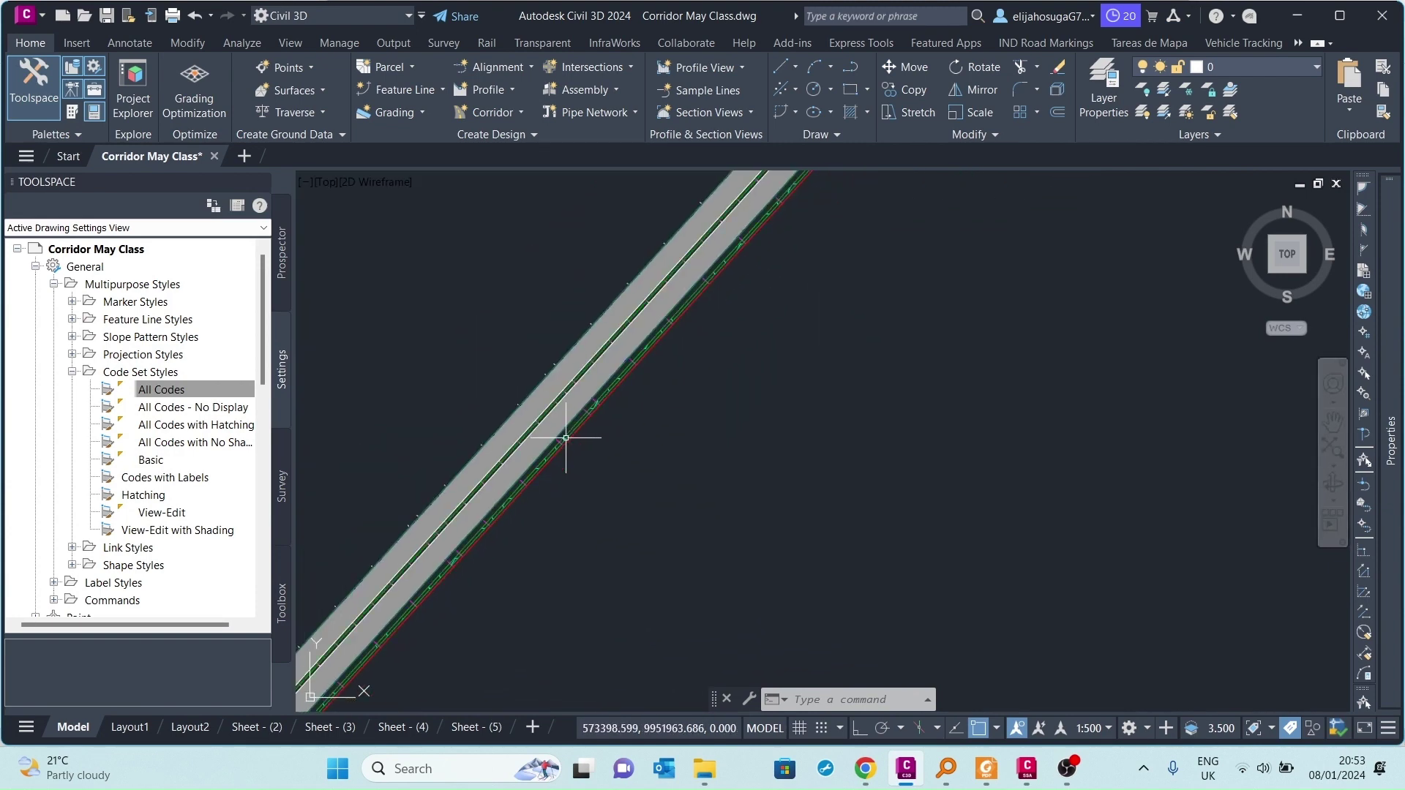
{"action": "scroll", "coordinate": [627, 424], "scroll_direction": "up", "scroll_amount": 5}
{"action": "scroll", "coordinate": [657, 338], "scroll_direction": "up", "scroll_amount": 4}
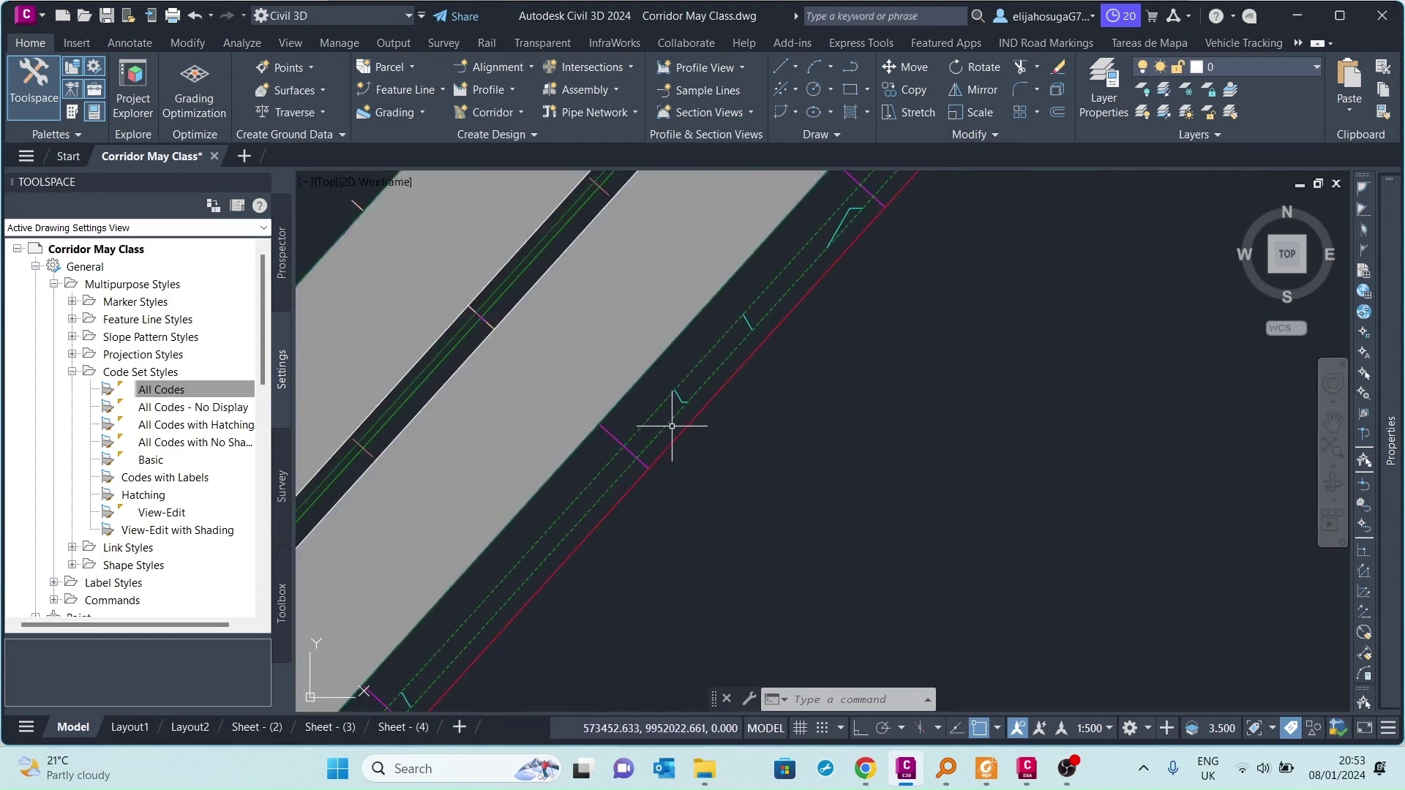
{"action": "scroll", "coordinate": [672, 409], "scroll_direction": "down", "scroll_amount": 3}
{"action": "scroll", "coordinate": [674, 431], "scroll_direction": "up", "scroll_amount": 2}
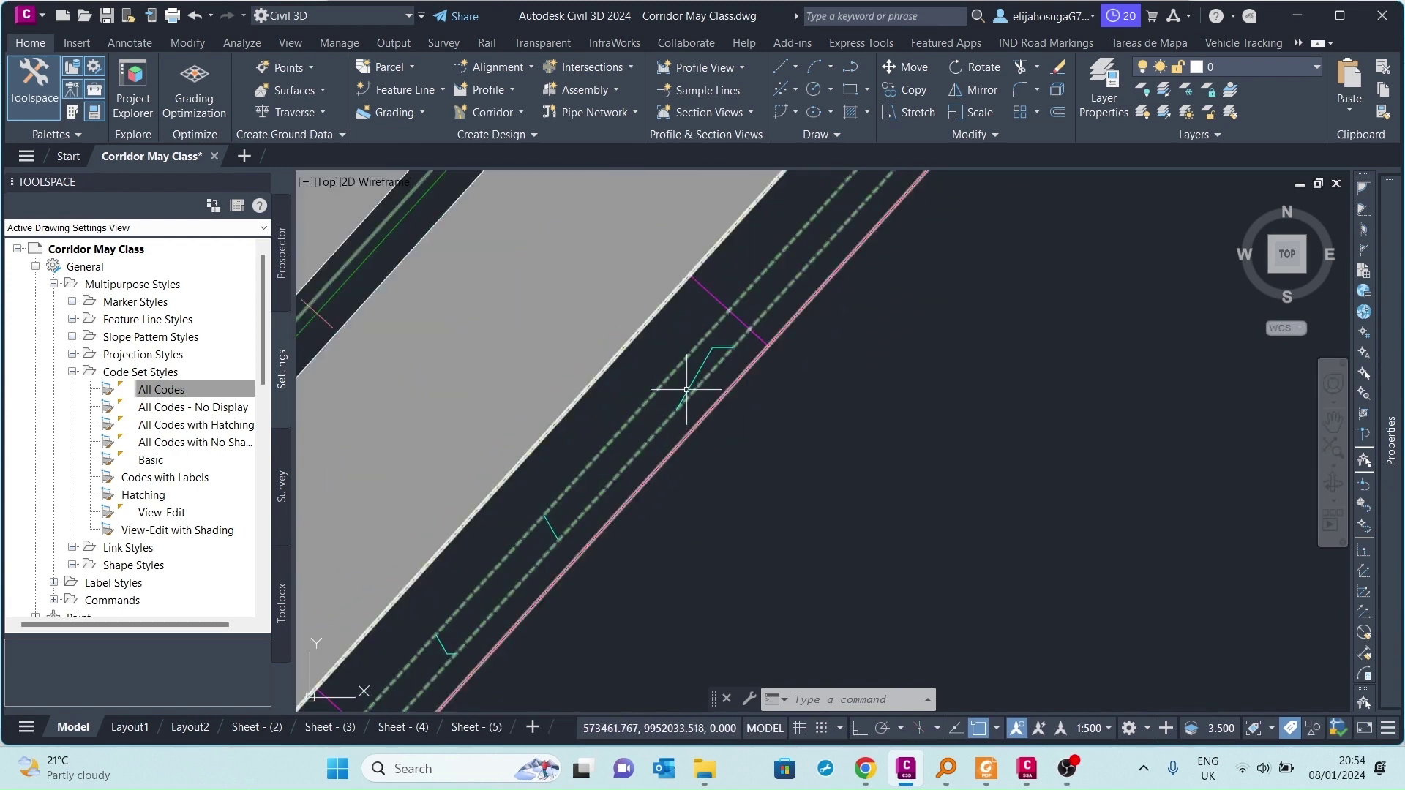
{"action": "scroll", "coordinate": [630, 408], "scroll_direction": "down", "scroll_amount": 3}
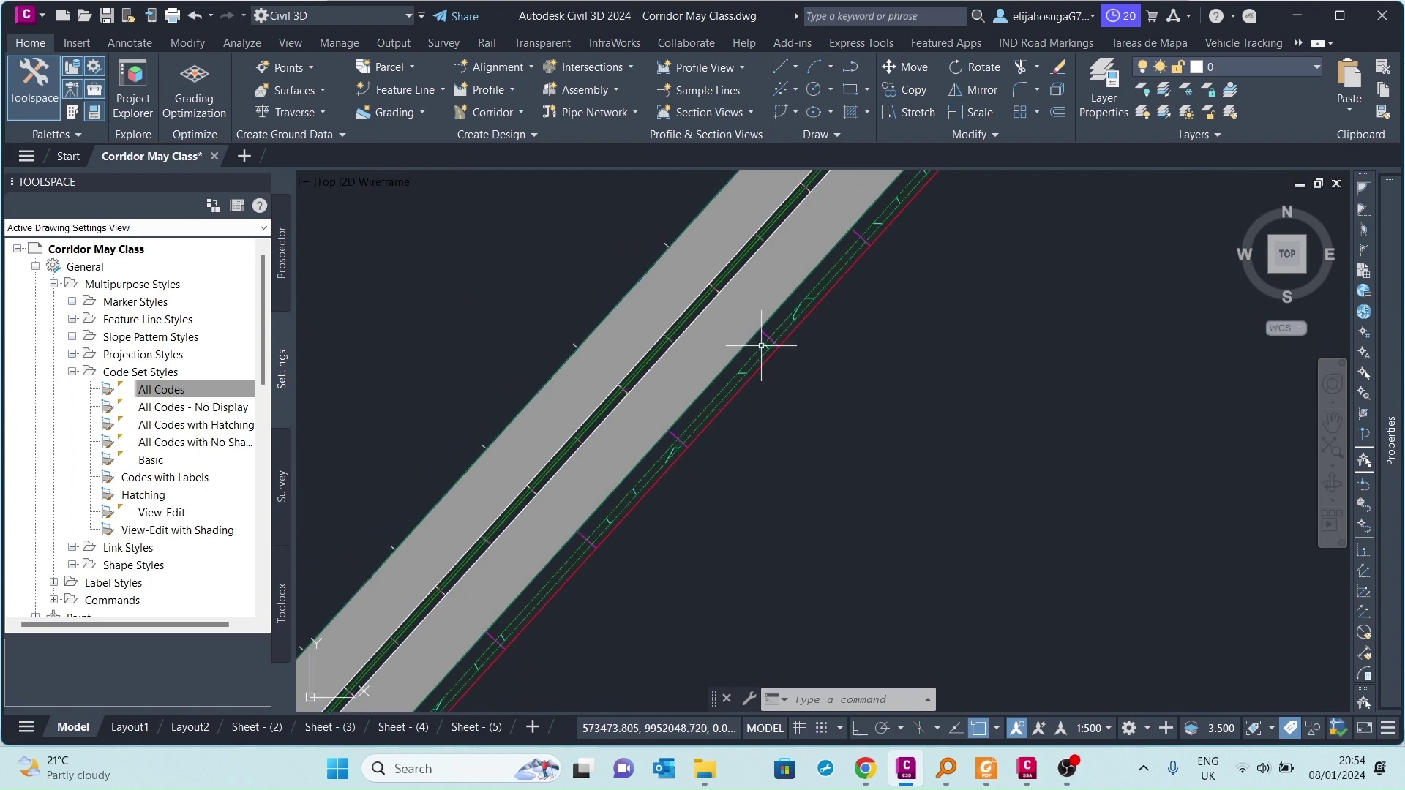
{"action": "scroll", "coordinate": [769, 334], "scroll_direction": "down", "scroll_amount": 3}
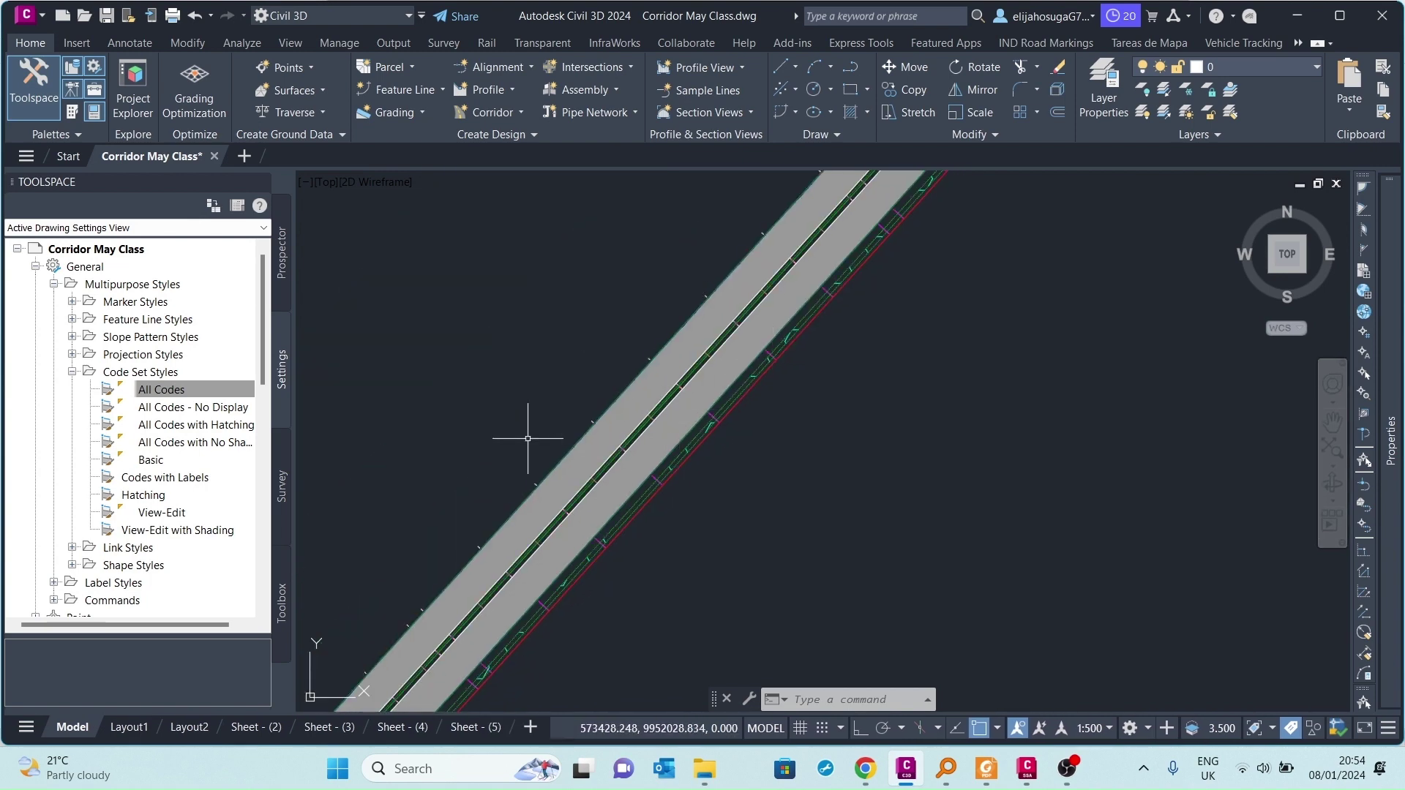
In the Hatching code set style, set the area fill hatch scale of the Ditch link's Drainage shape style to 0.1
{"action": "double_click", "coordinate": [132, 498]}
{"action": "left_click", "coordinate": [179, 273]}
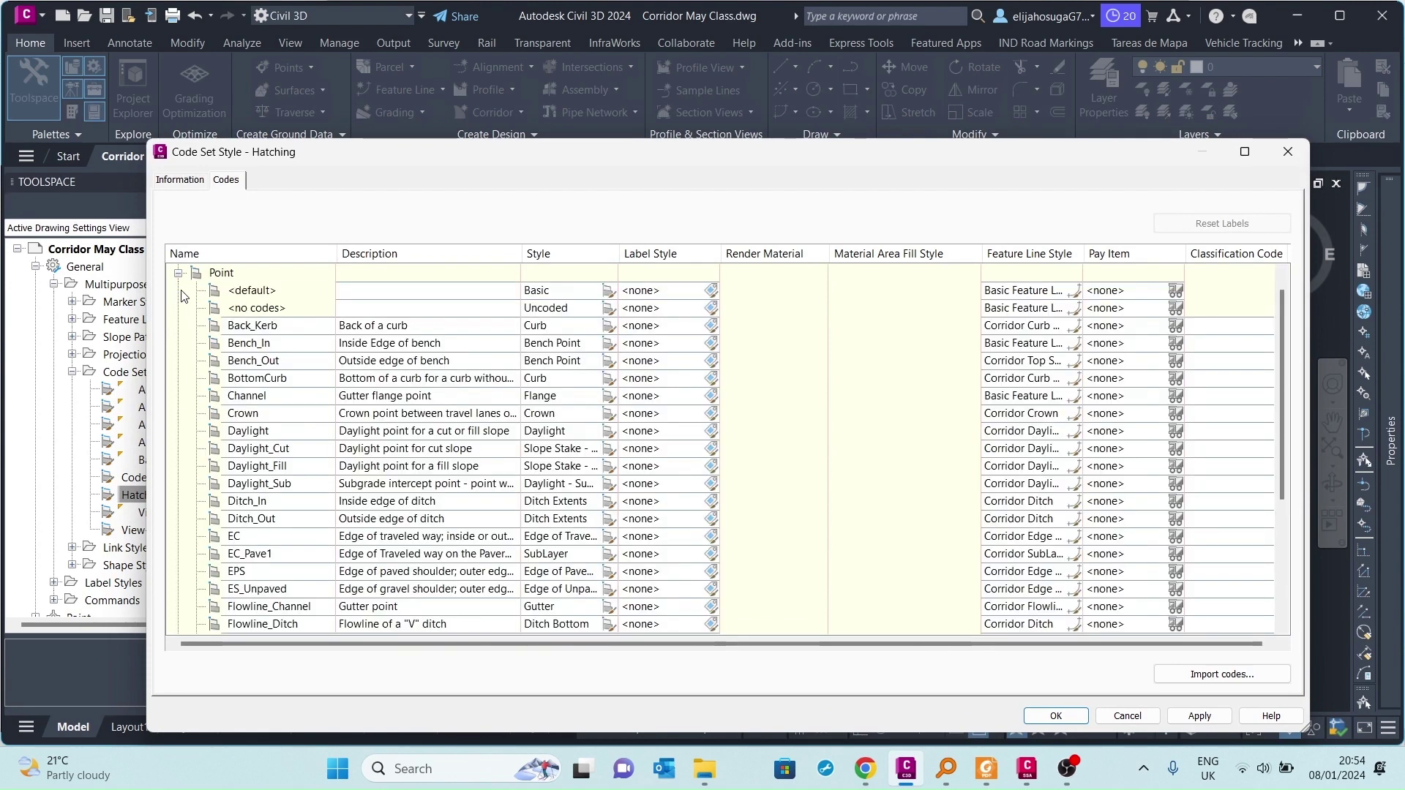
{"action": "left_click", "coordinate": [178, 273]}
{"action": "left_click", "coordinate": [178, 274]}
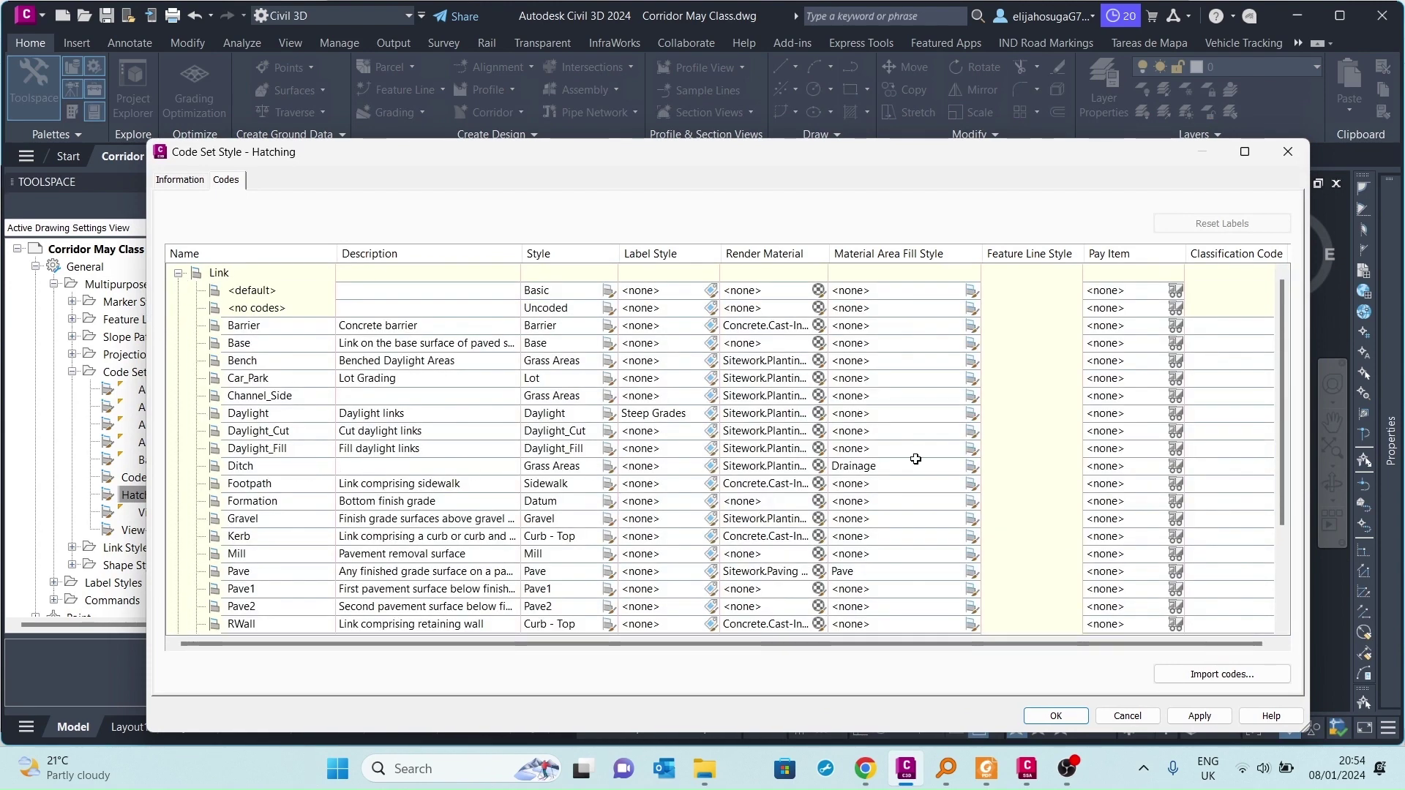
{"action": "left_click", "coordinate": [971, 467]}
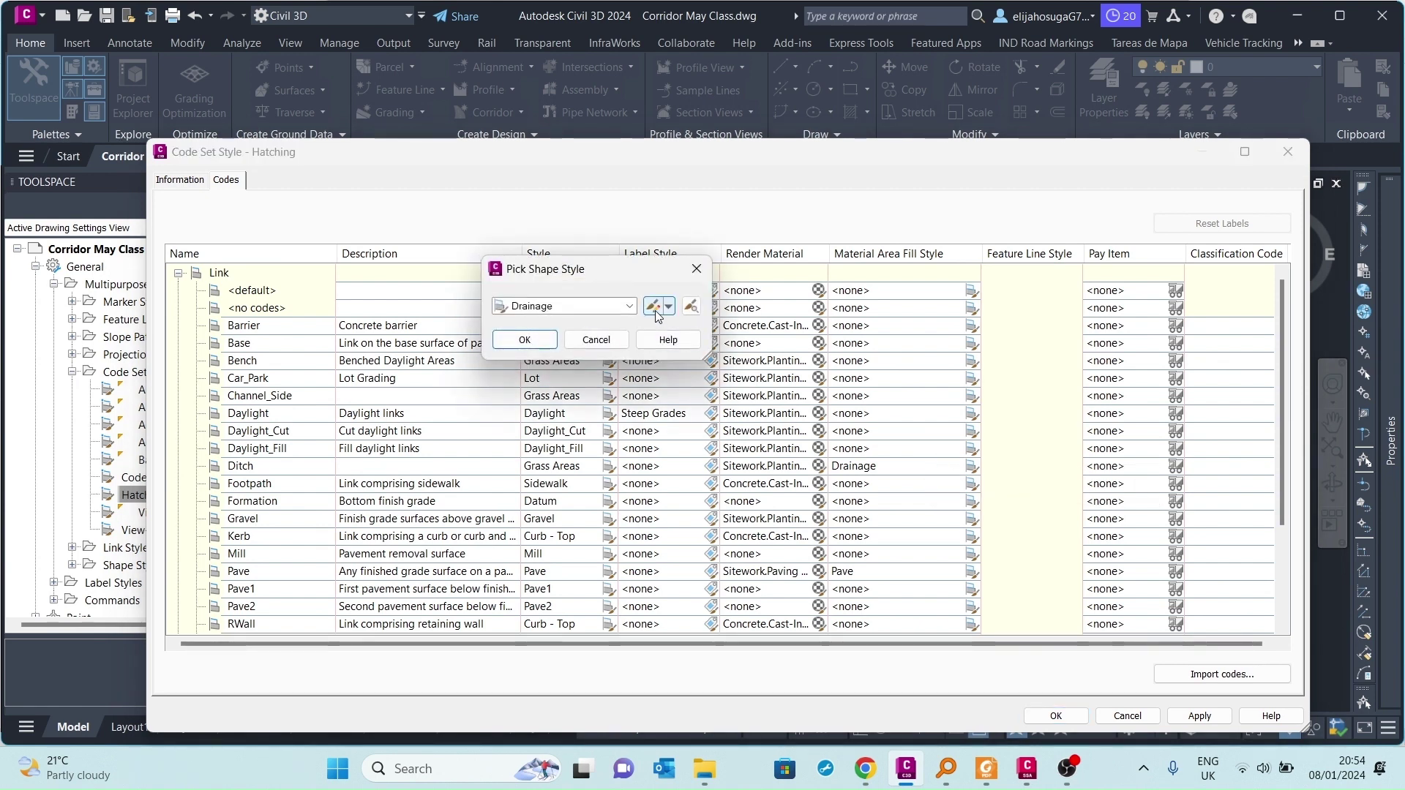
{"action": "left_click", "coordinate": [654, 308]}
{"action": "left_click", "coordinate": [917, 474]}
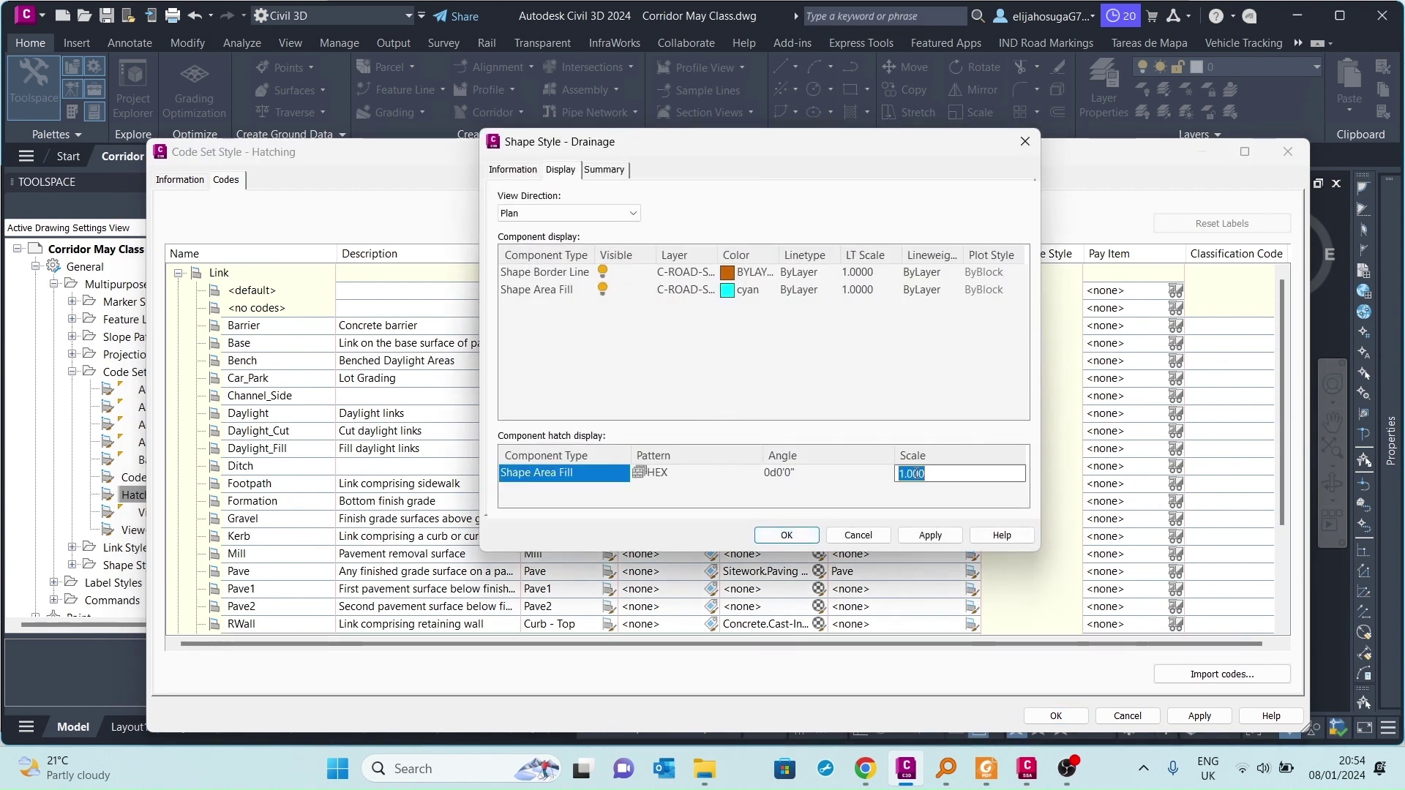
{"action": "type", "text": "0.1"}
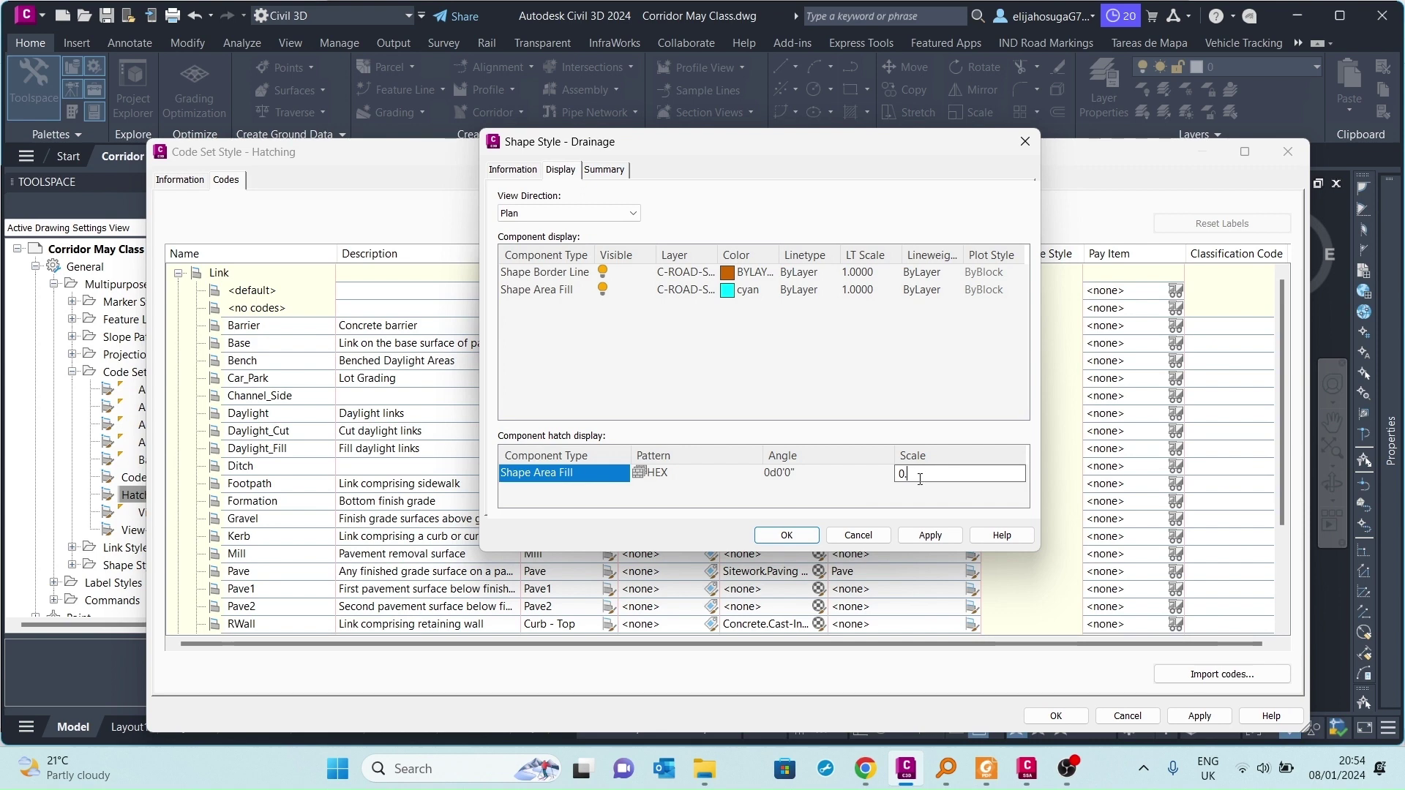
{"action": "left_click", "coordinate": [929, 535]}
{"action": "left_click", "coordinate": [799, 537]}
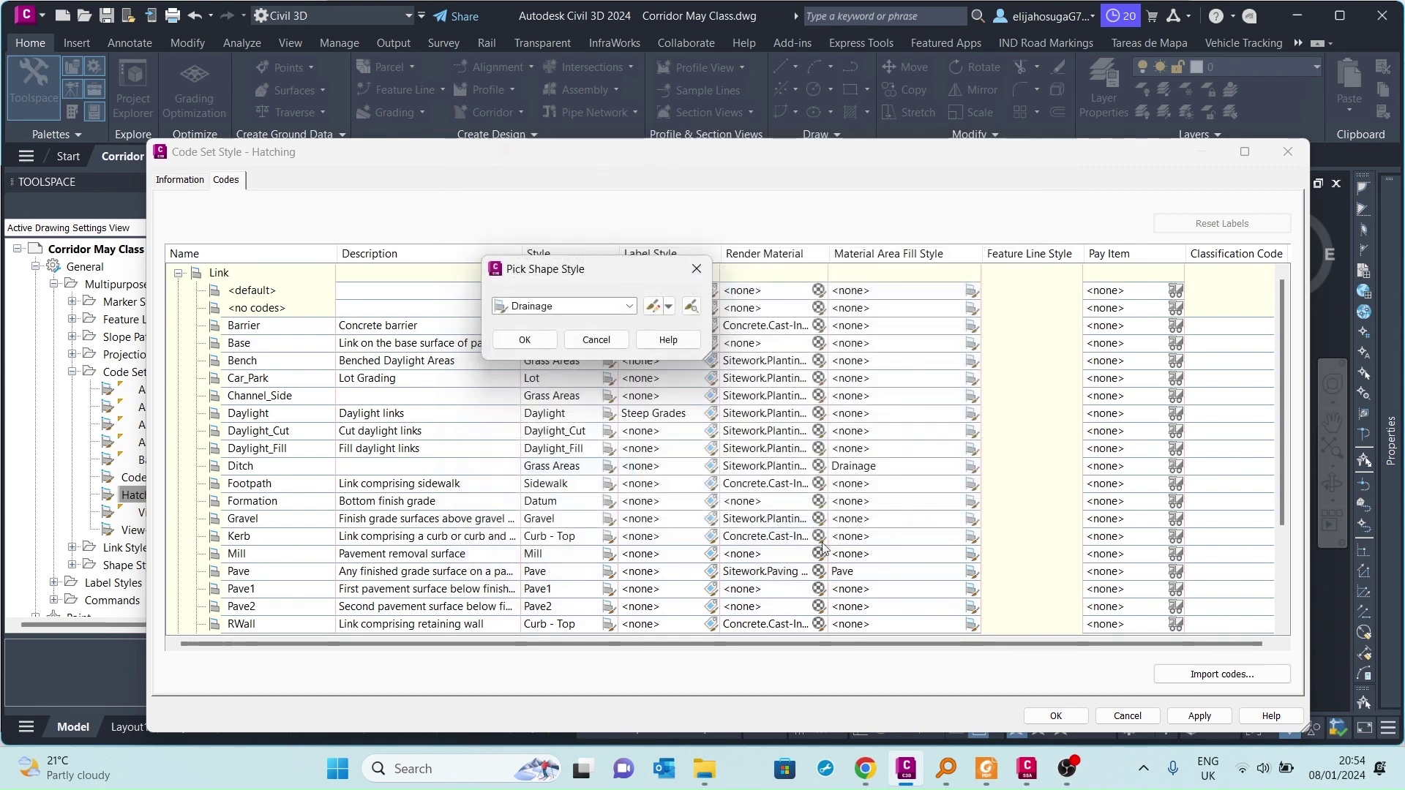
Accept Drainage as the Ditch link's material area fill, then apply the Hatching code set style and close its editor
{"action": "left_click", "coordinate": [525, 339]}
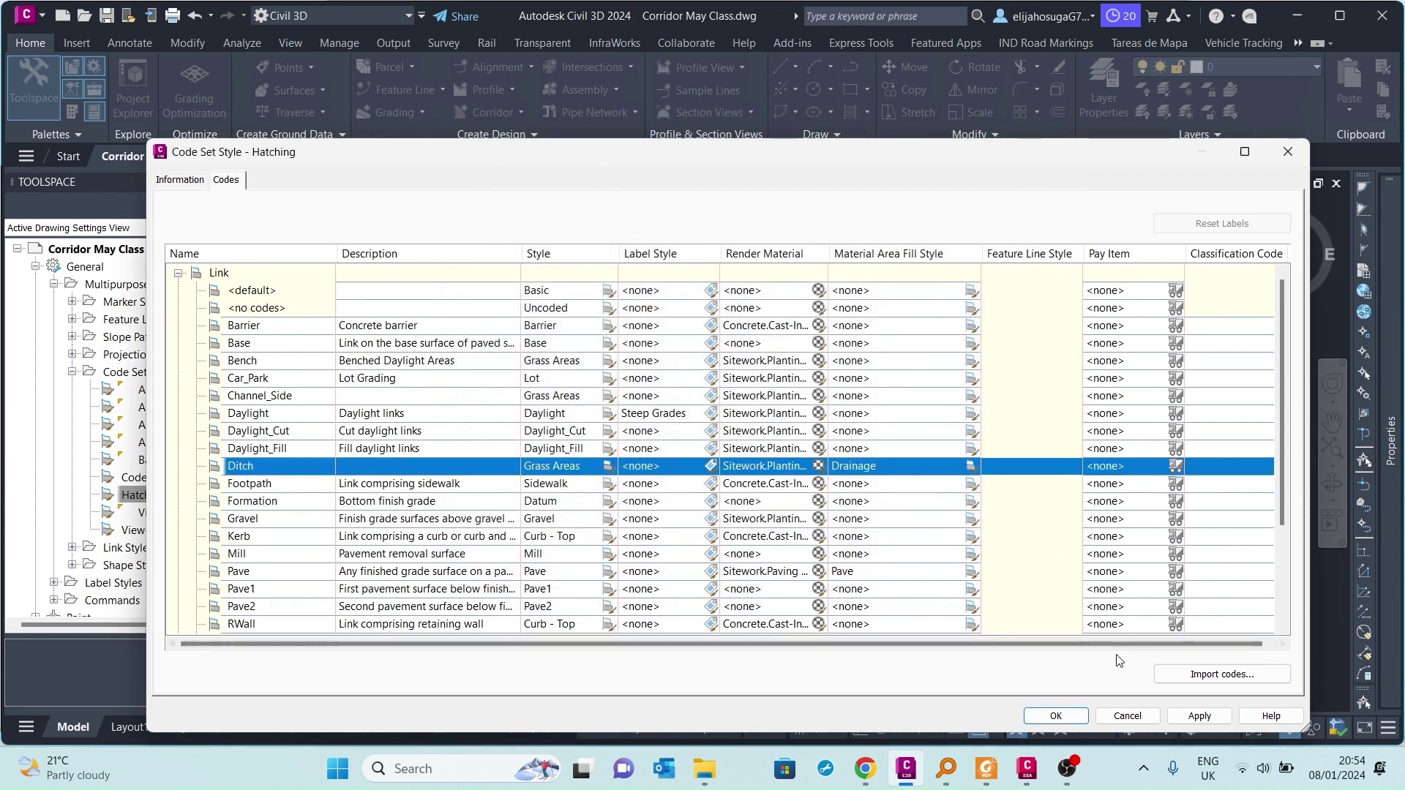
{"action": "left_click", "coordinate": [1198, 715]}
{"action": "left_click", "coordinate": [1055, 715]}
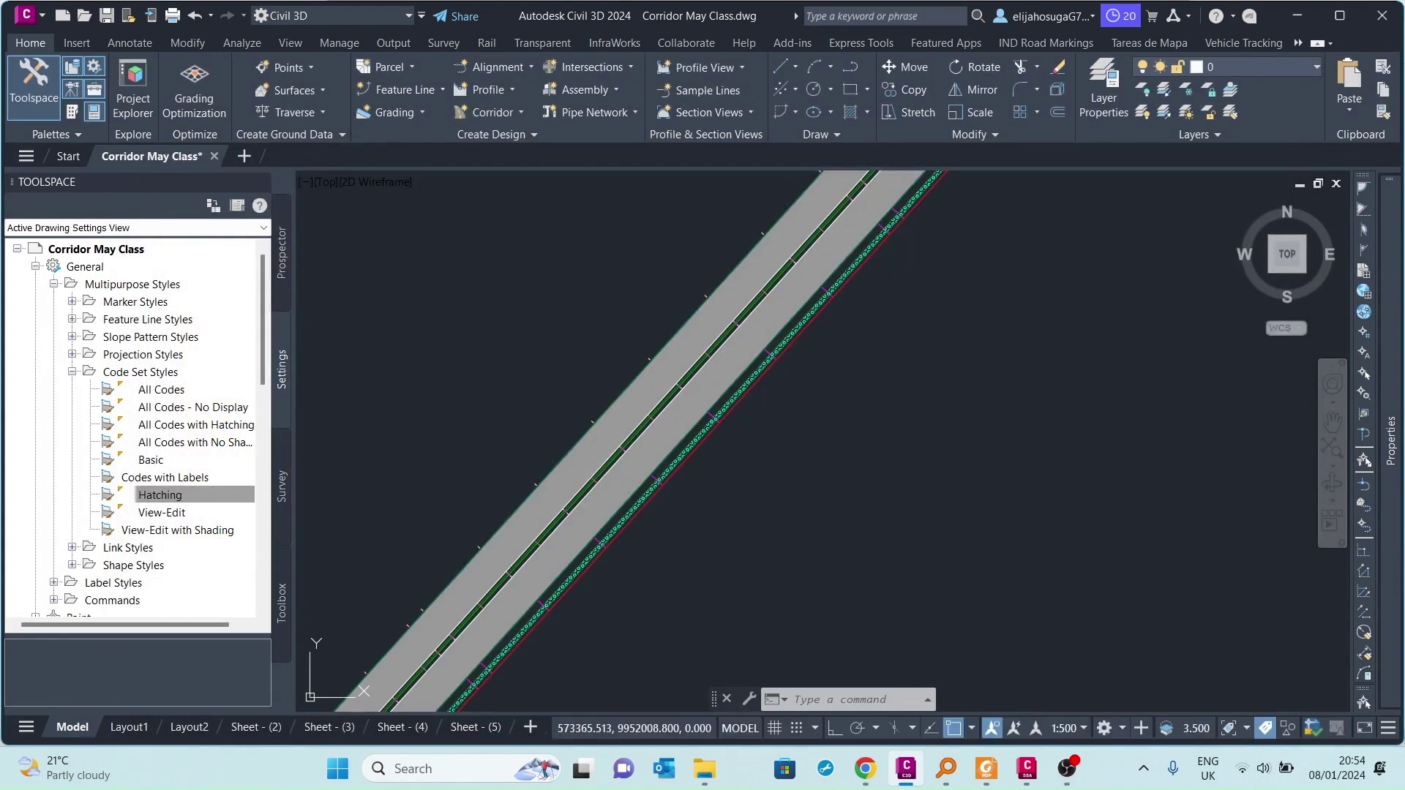
Examine the rescaled ditch hatching beside the pavement along the corridor up to its start station
{"action": "scroll", "coordinate": [690, 448], "scroll_direction": "up", "scroll_amount": 5}
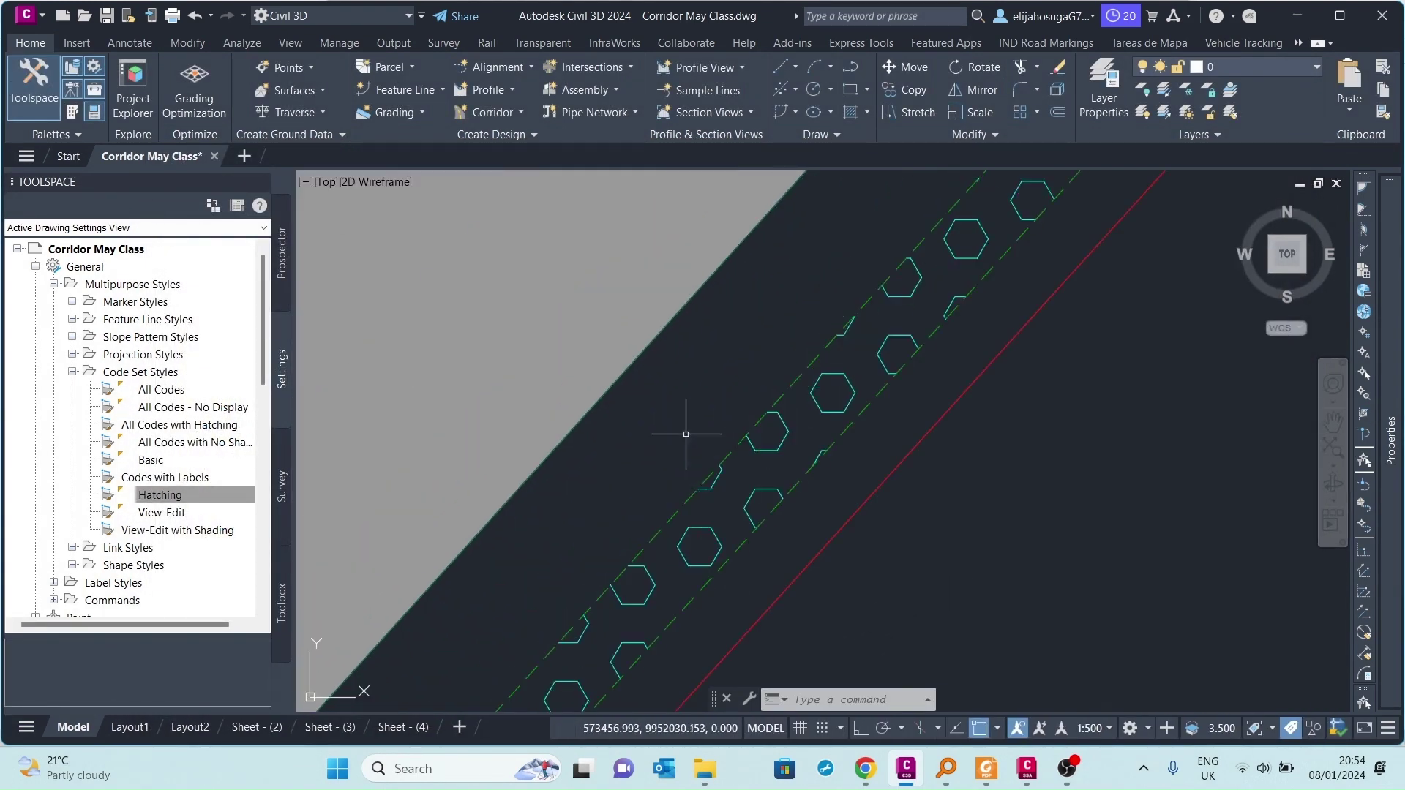
{"action": "scroll", "coordinate": [684, 455], "scroll_direction": "down", "scroll_amount": 7}
{"action": "scroll", "coordinate": [668, 458], "scroll_direction": "up", "scroll_amount": 6}
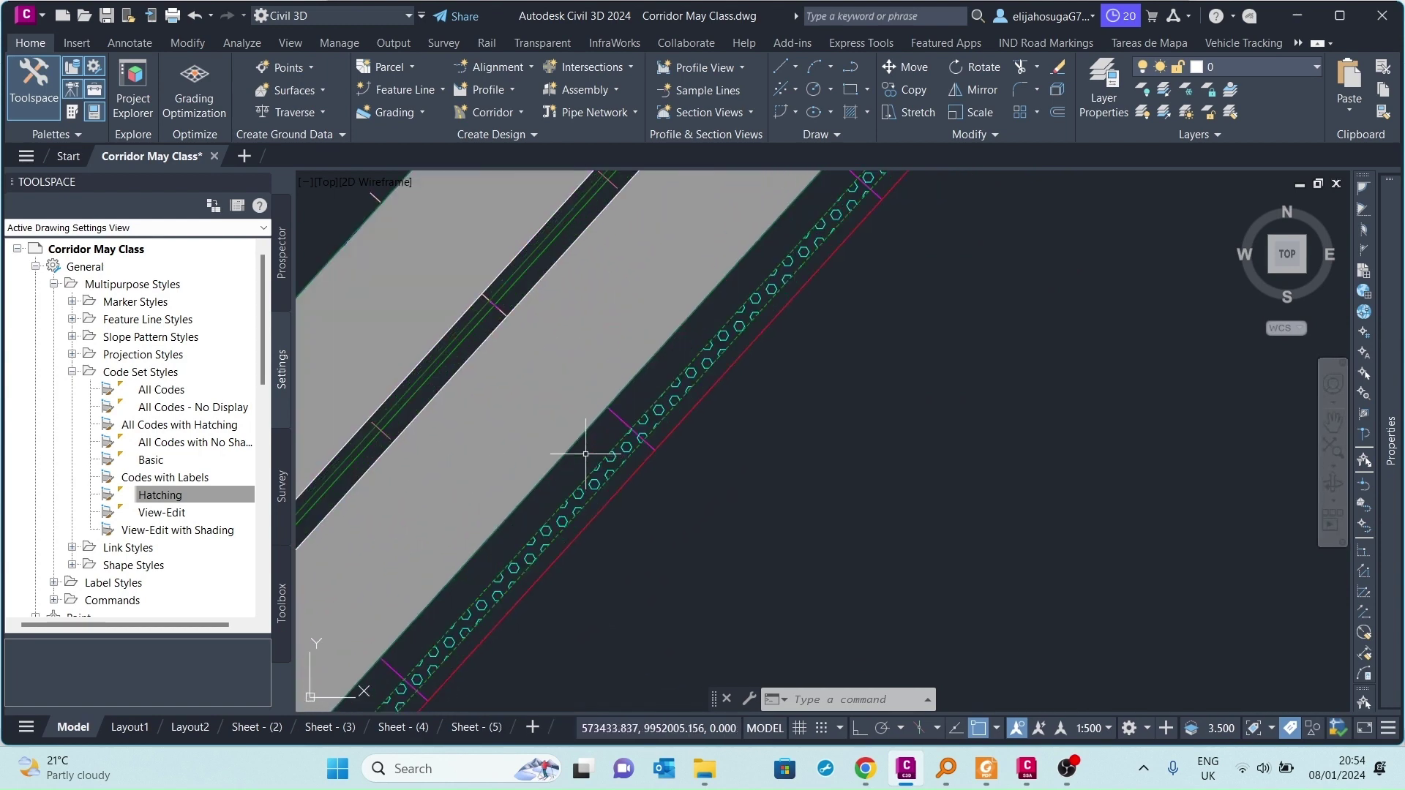
{"action": "scroll", "coordinate": [637, 426], "scroll_direction": "down", "scroll_amount": 5}
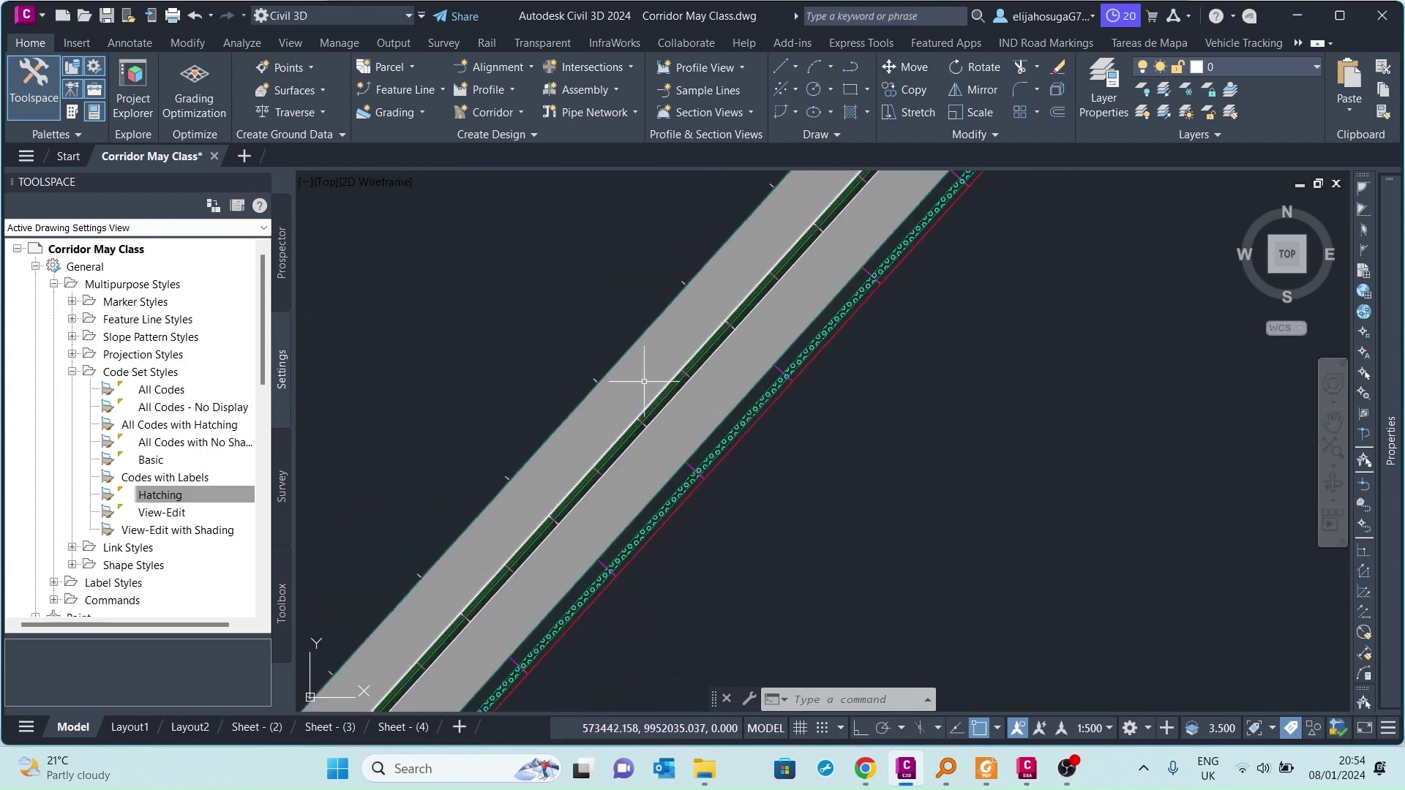
{"action": "scroll", "coordinate": [615, 467], "scroll_direction": "up", "scroll_amount": 3}
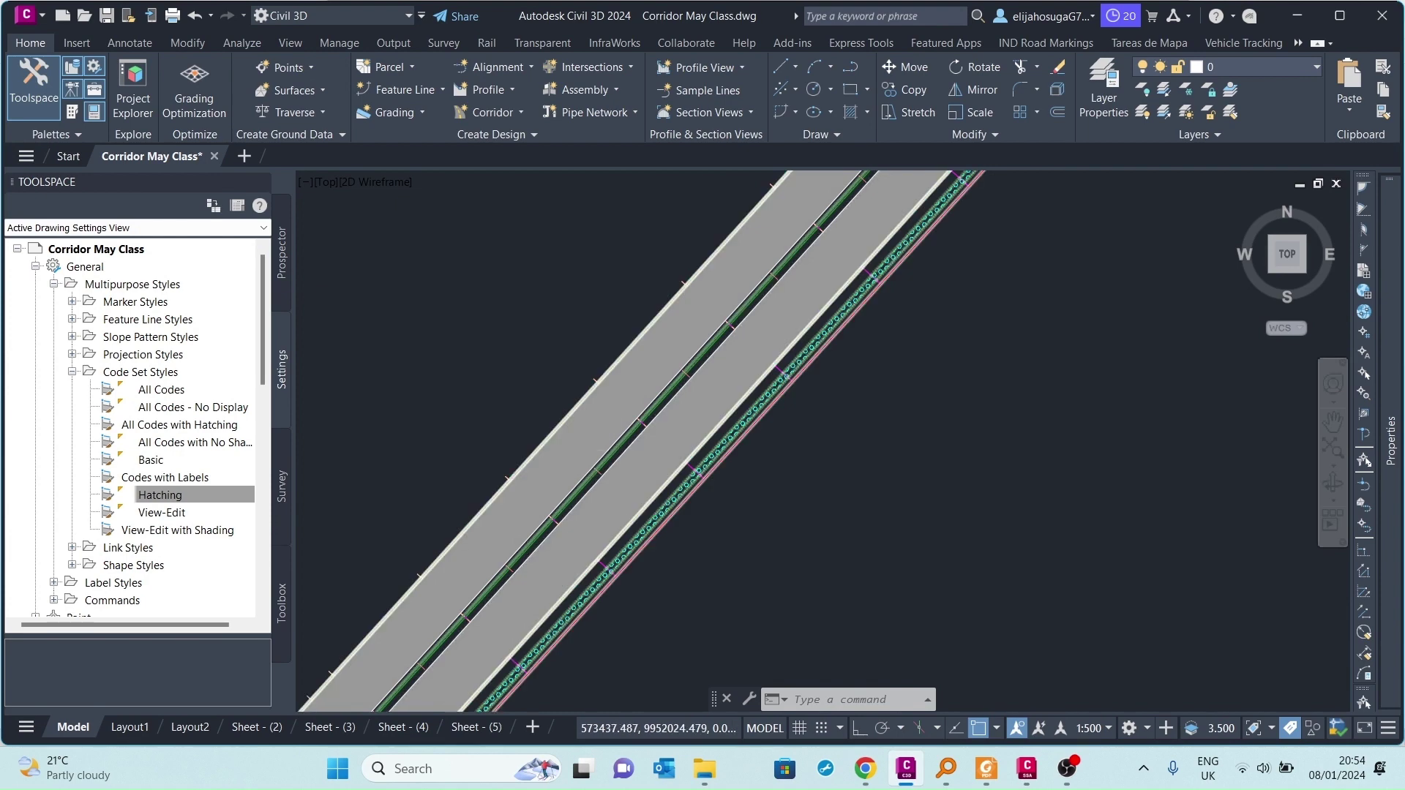
{"action": "scroll", "coordinate": [617, 466], "scroll_direction": "down", "scroll_amount": 2}
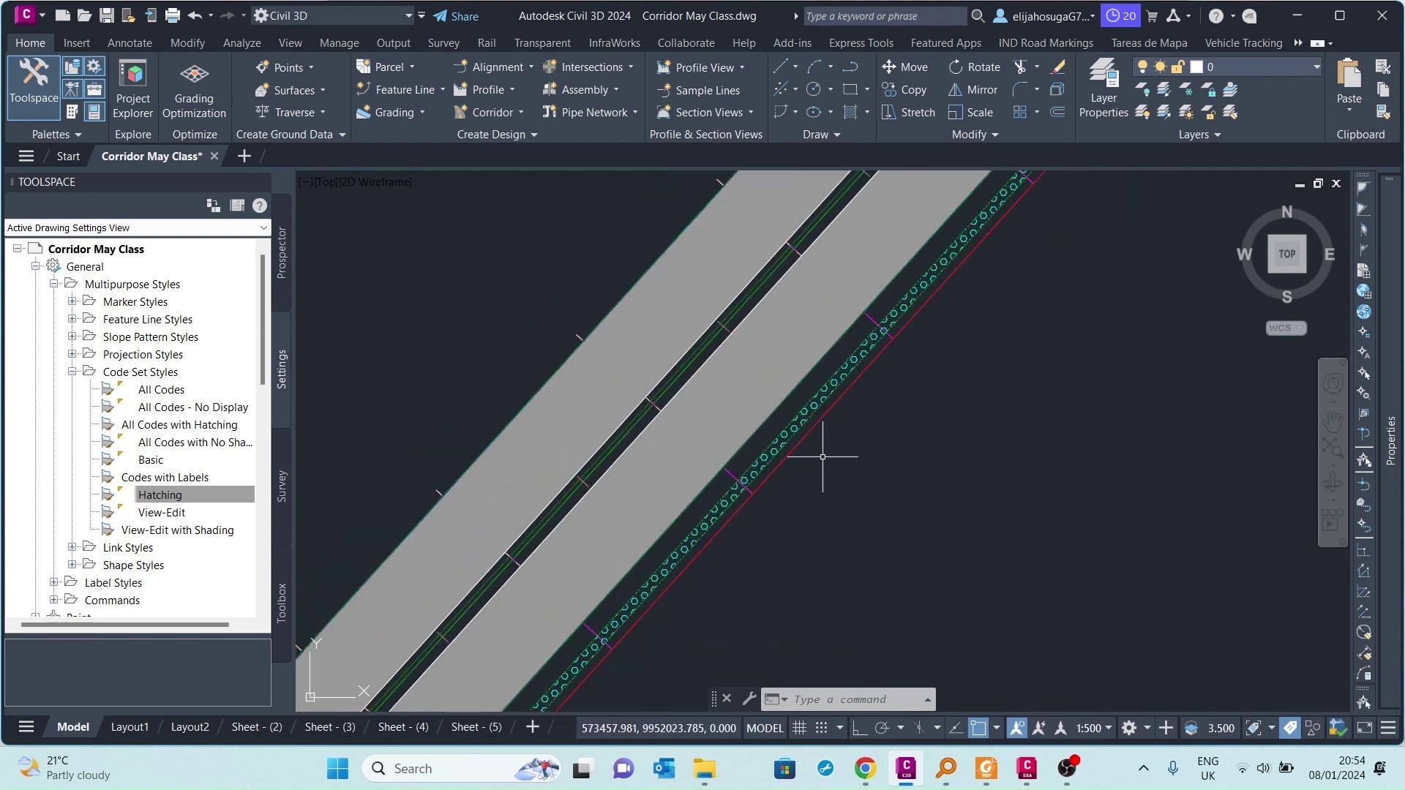
{"action": "scroll", "coordinate": [823, 456], "scroll_direction": "down", "scroll_amount": 10}
{"action": "scroll", "coordinate": [886, 441], "scroll_direction": "up", "scroll_amount": 10}
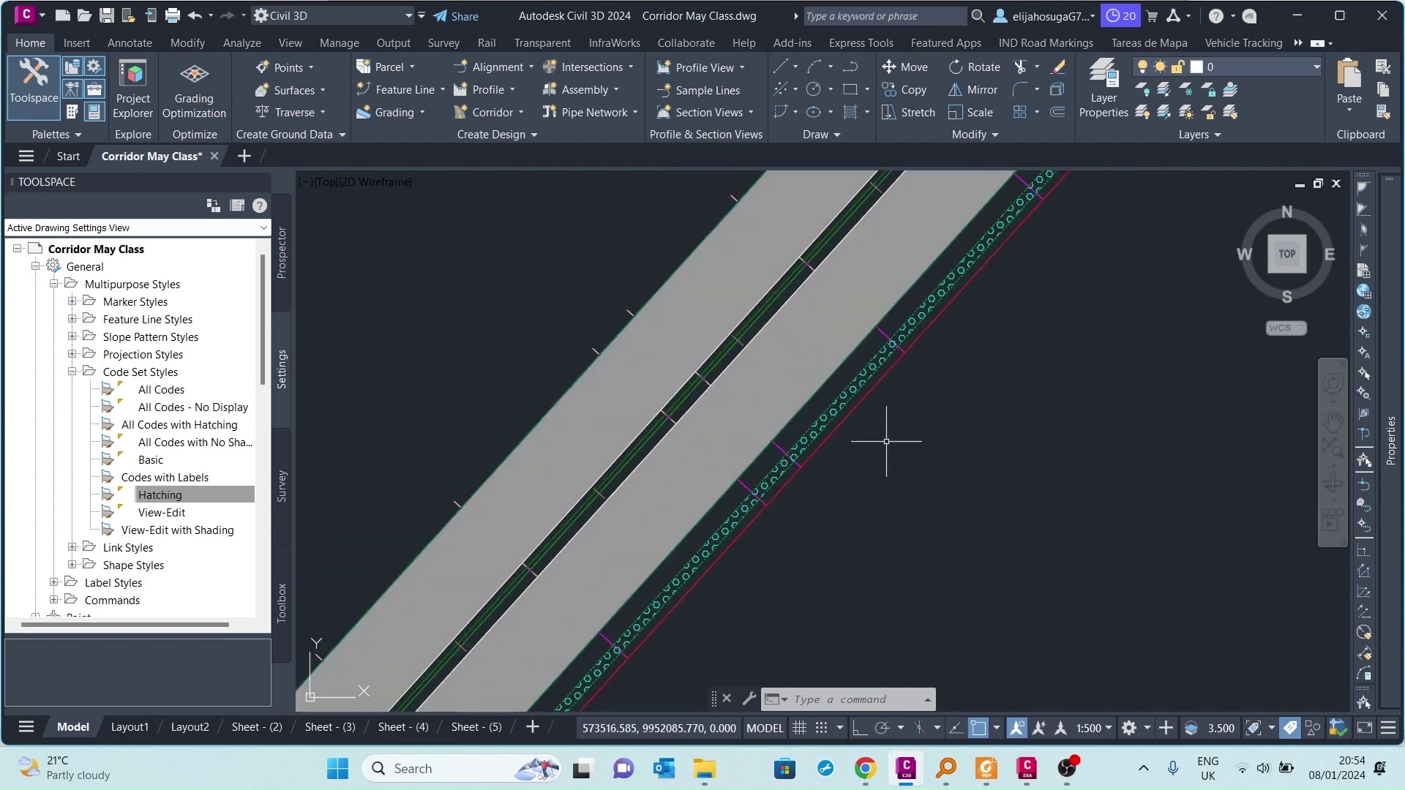
{"action": "scroll", "coordinate": [825, 497], "scroll_direction": "down", "scroll_amount": 3}
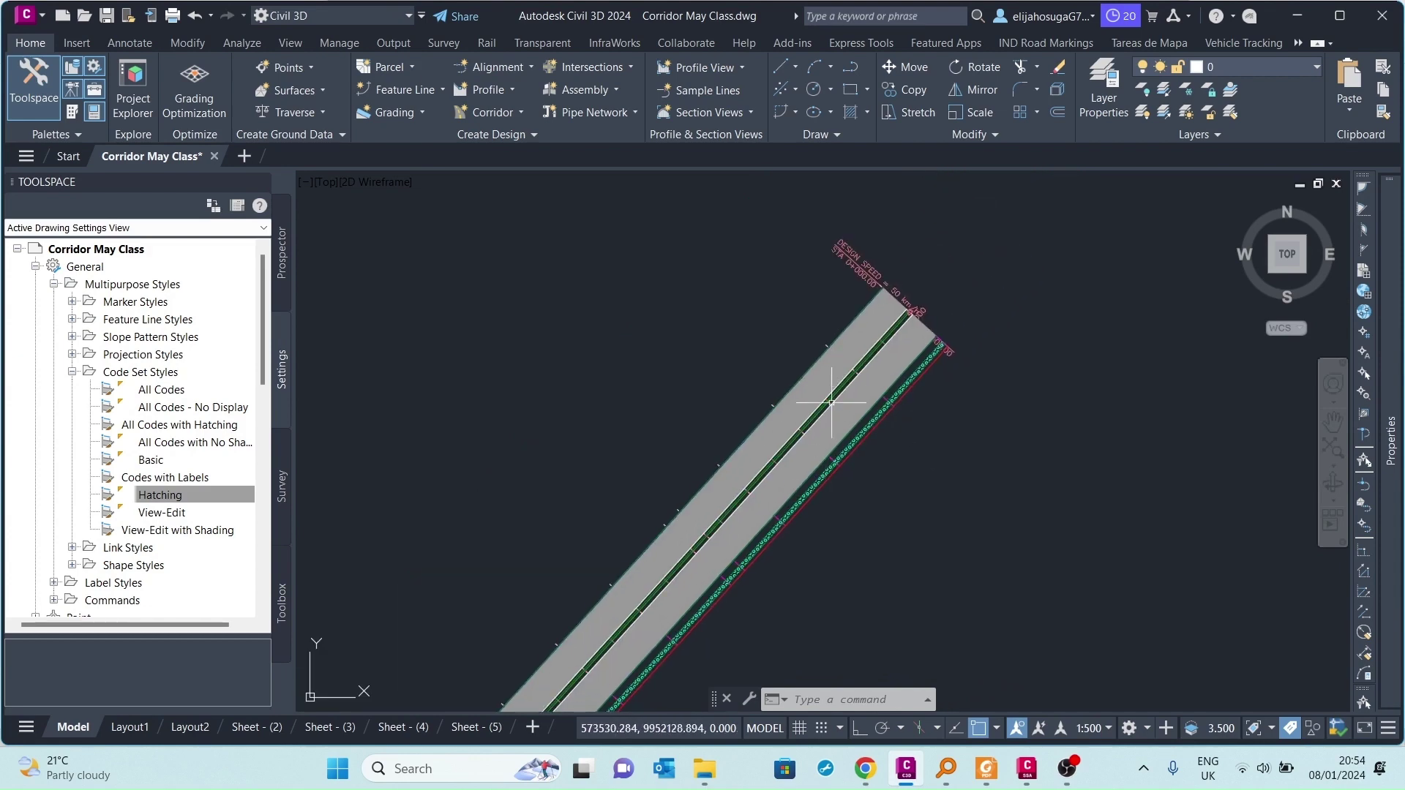
{"action": "scroll", "coordinate": [834, 454], "scroll_direction": "up", "scroll_amount": 3}
{"action": "scroll", "coordinate": [819, 452], "scroll_direction": "down", "scroll_amount": 3}
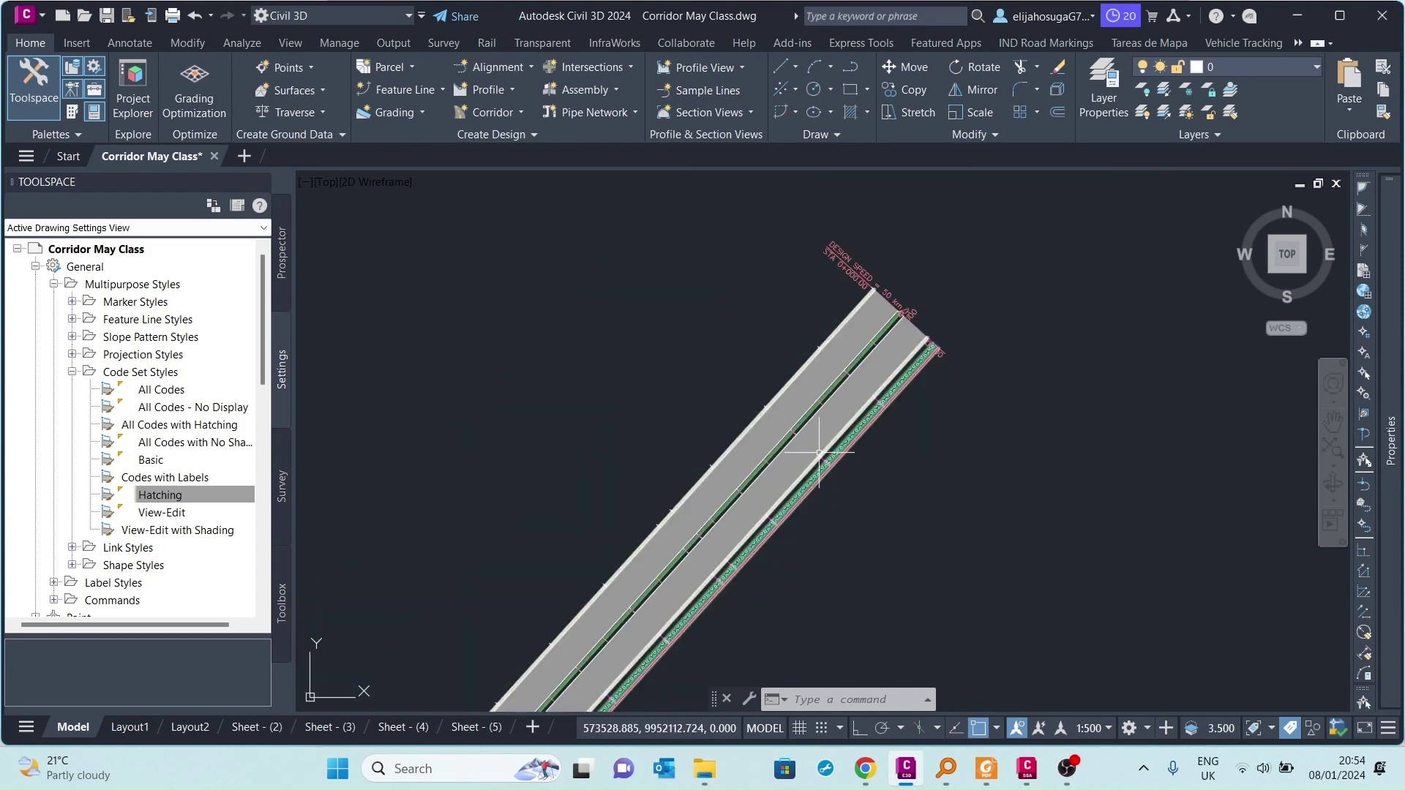
{"action": "scroll", "coordinate": [658, 578], "scroll_direction": "down", "scroll_amount": 2}
{"action": "scroll", "coordinate": [643, 581], "scroll_direction": "up", "scroll_amount": 4}
{"action": "middle_click_drag", "start_coordinate": [643, 581], "coordinate": [653, 346]}
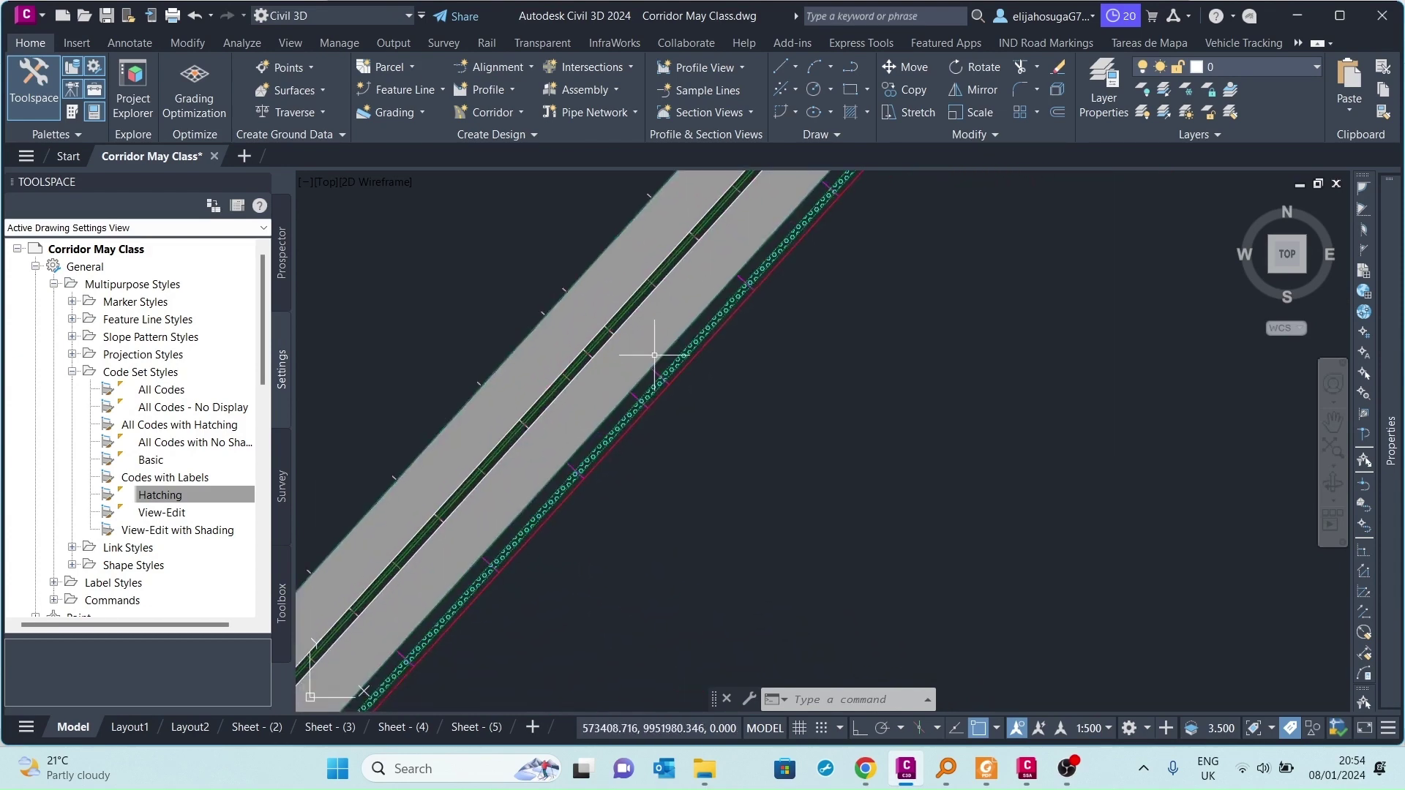
{"action": "scroll", "coordinate": [653, 379], "scroll_direction": "down", "scroll_amount": 5}
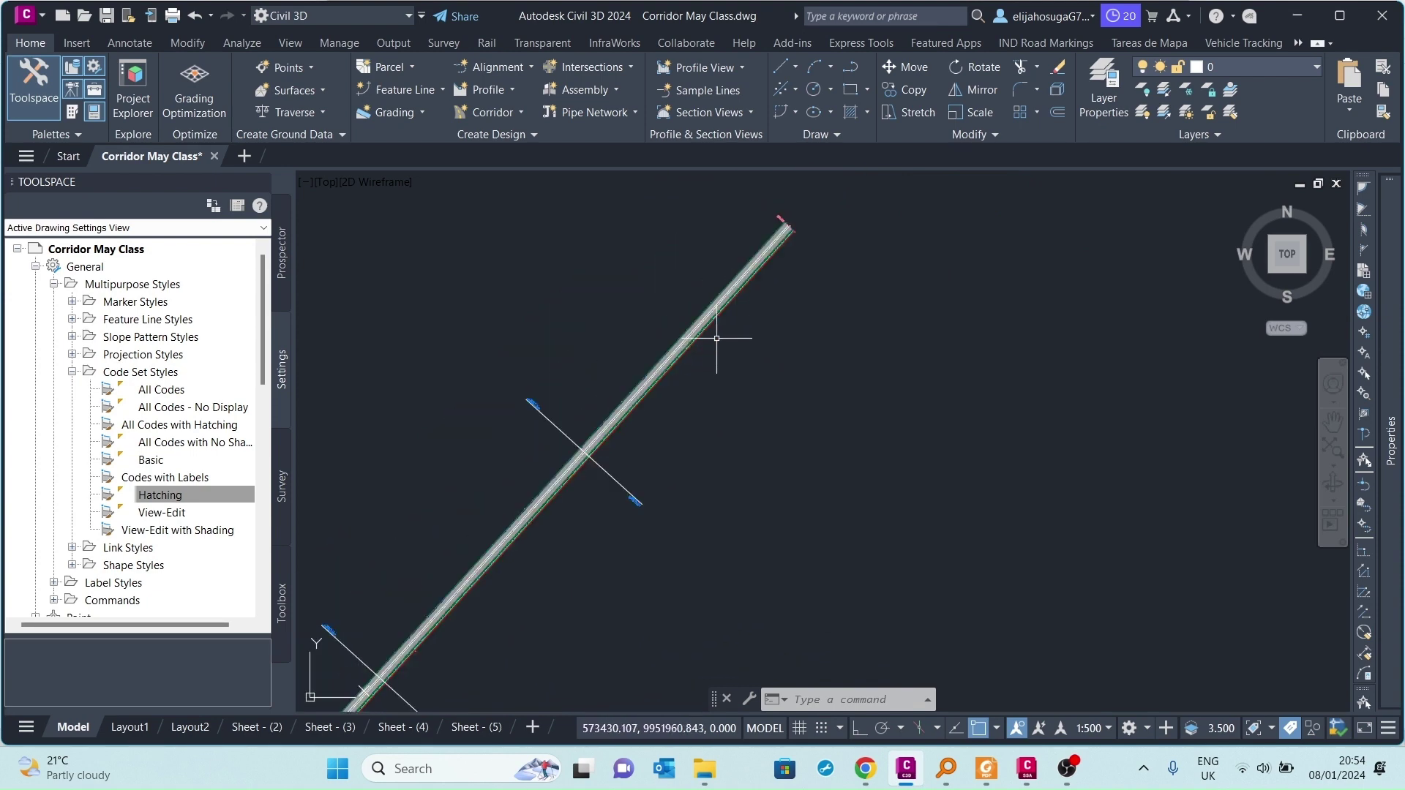
{"action": "scroll", "coordinate": [747, 366], "scroll_direction": "up", "scroll_amount": 4}
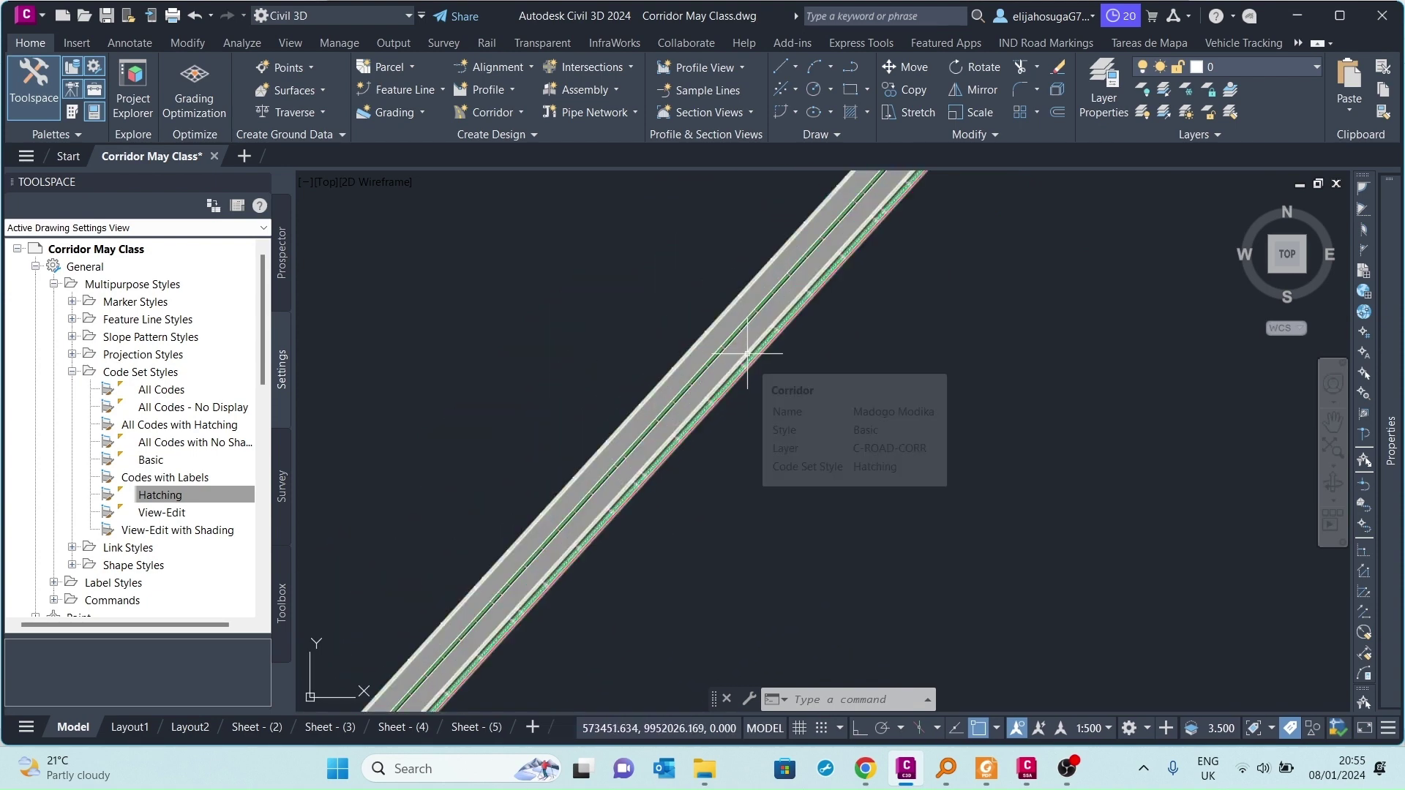